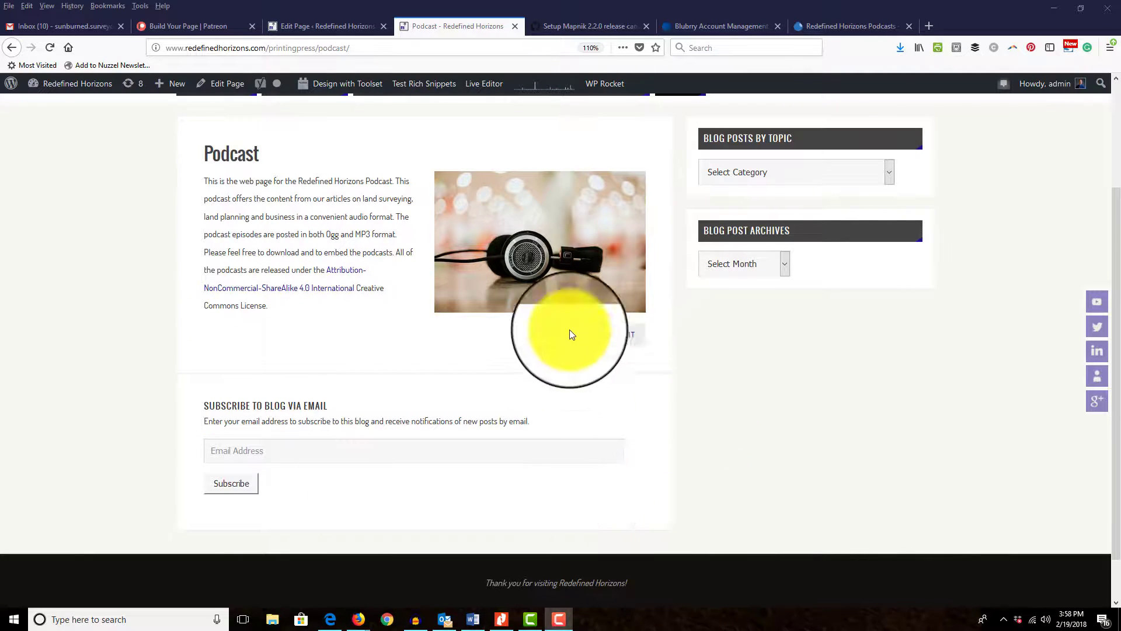
Step: Return to editing the Podcast page and add a new two-column row below the existing row
left_click(317, 27)
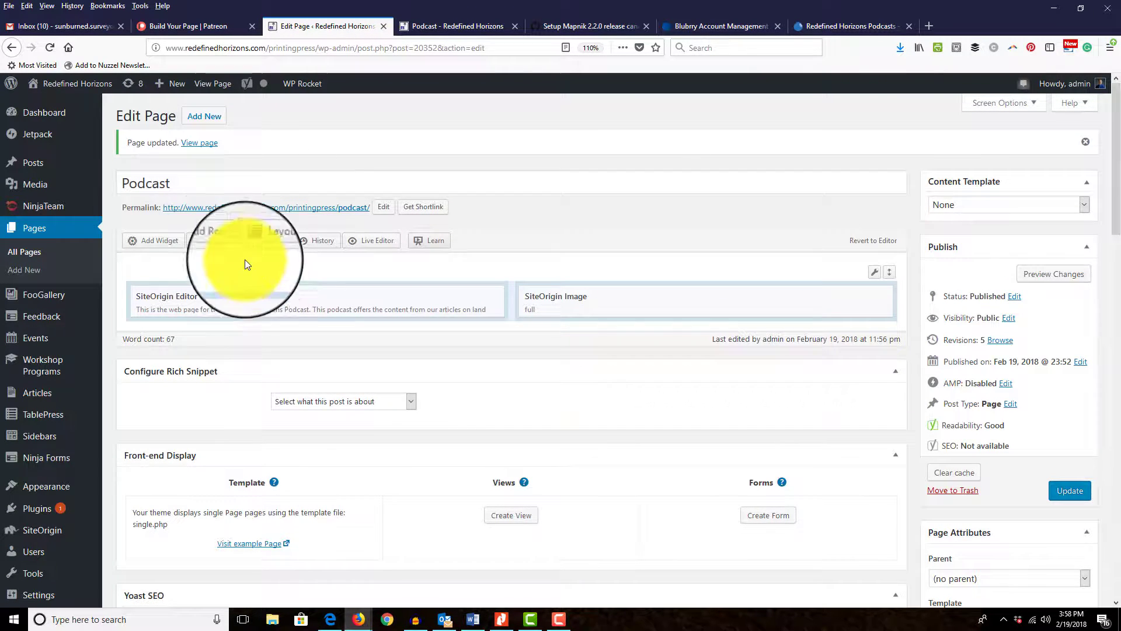
left_click(220, 242)
left_click(1075, 570)
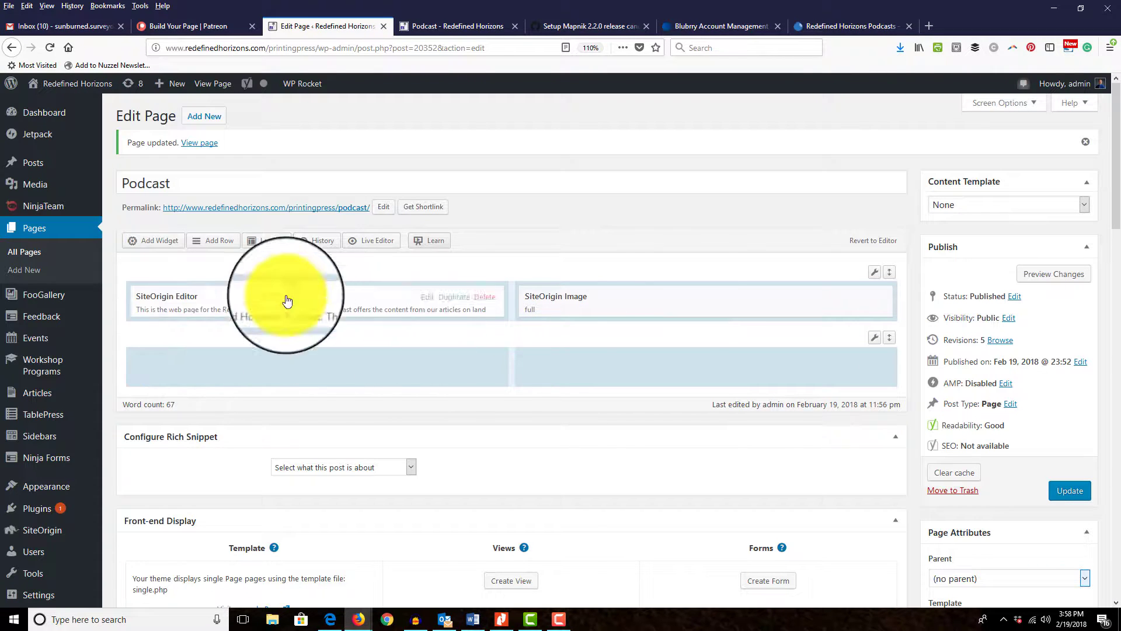
Step: Add a SiteOrigin Editor widget to the first column of the new row
left_click(353, 367)
left_click(152, 241)
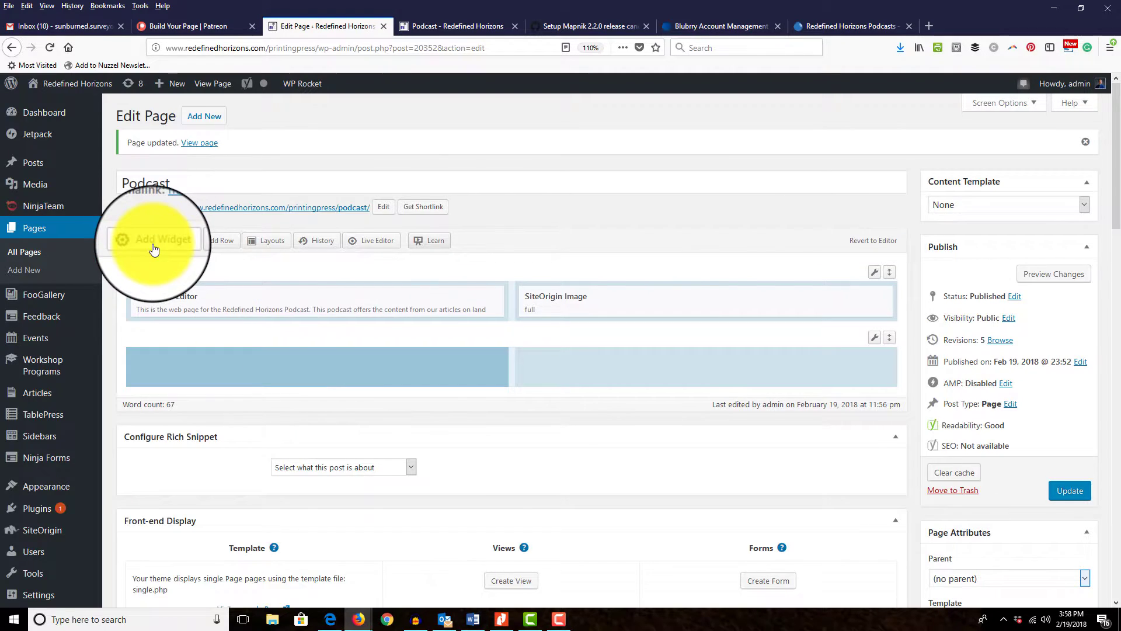
scroll(783, 443, "down", 5)
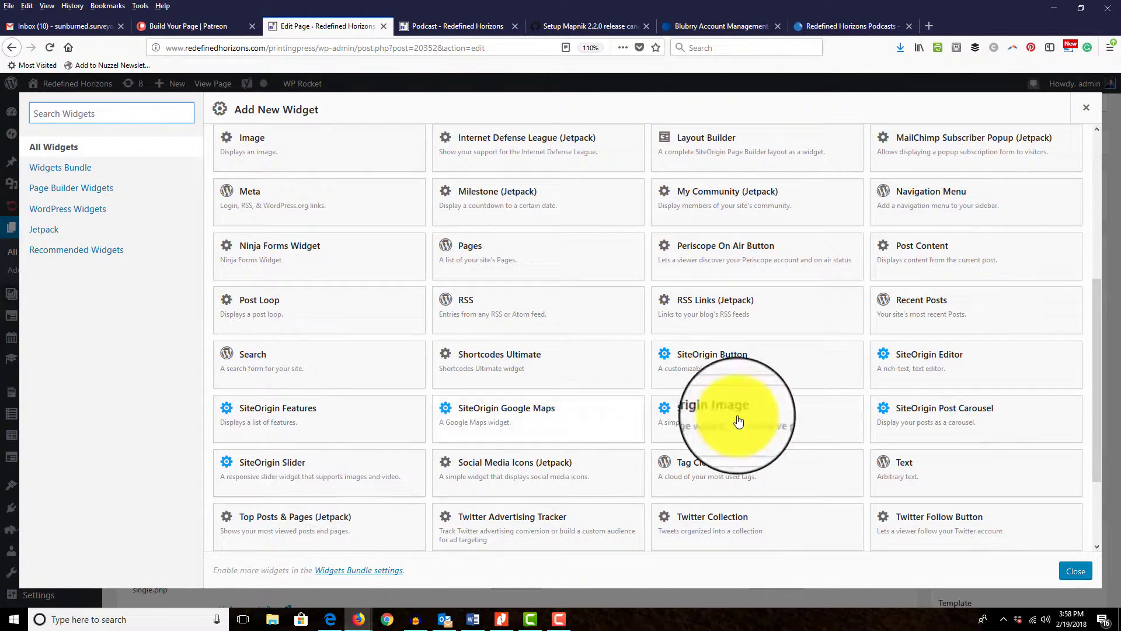
left_click(928, 357)
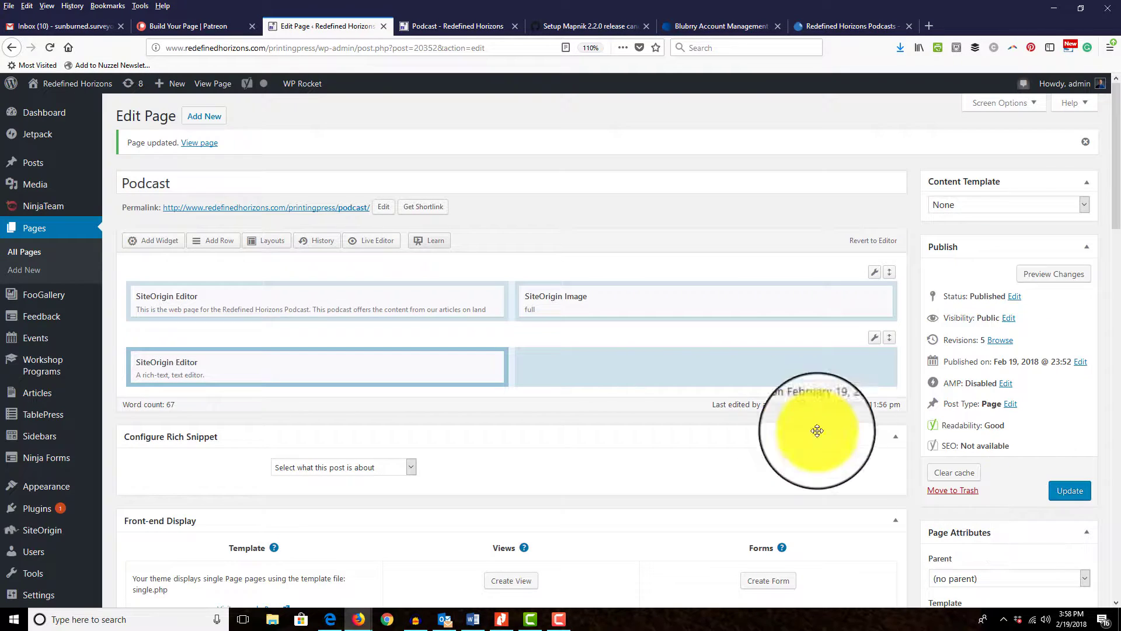
Step: Add another SiteOrigin Editor widget to the second column of the new row
left_click(689, 367)
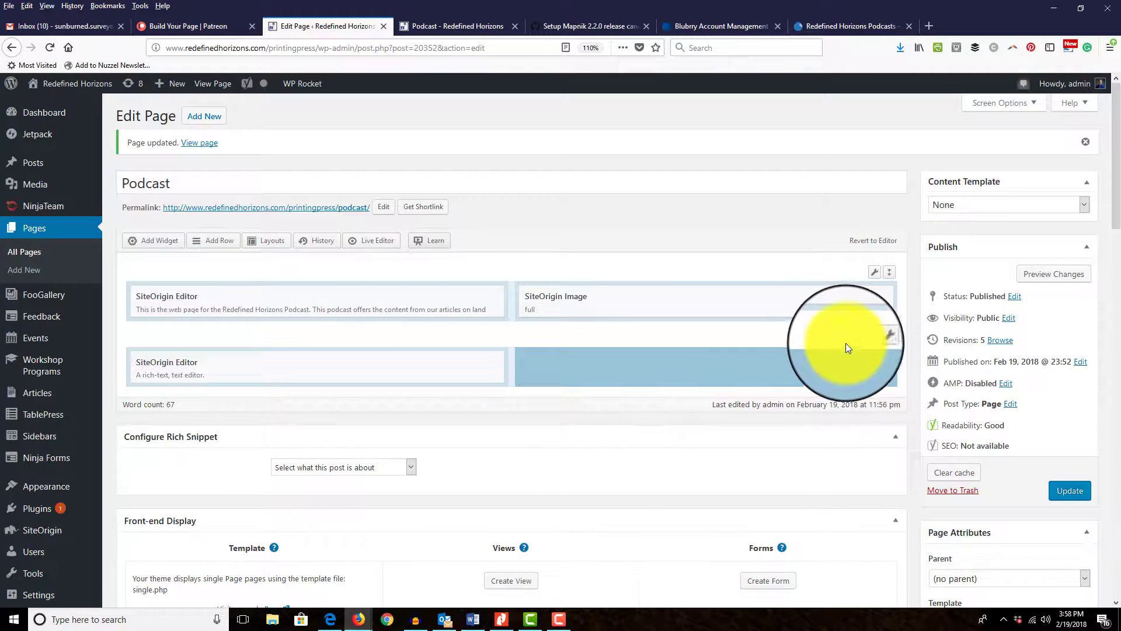
left_click(164, 241)
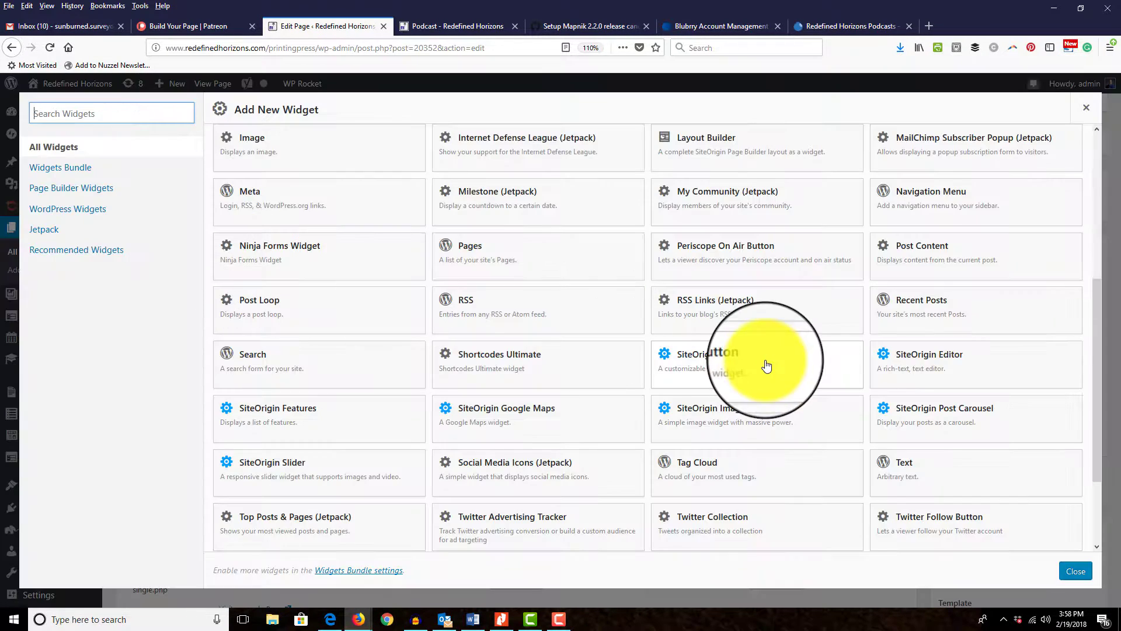
left_click(970, 376)
left_click_drag(429, 372, 625, 367)
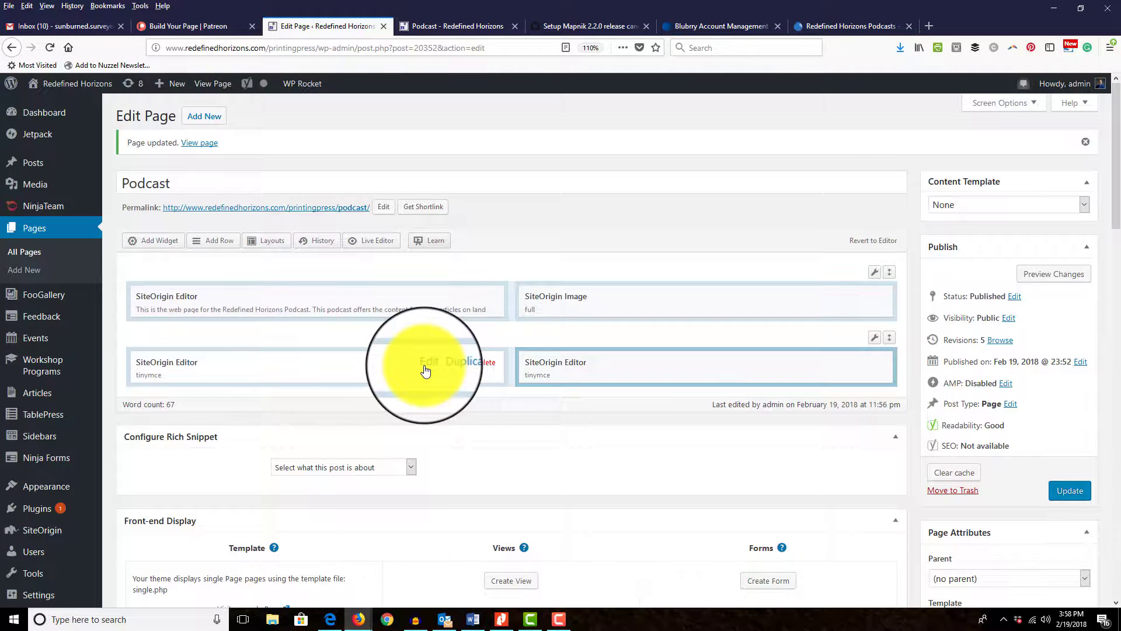
Step: Enter "List Of Available Episodes" in the new first-column editor widget and format it as Heading 2
left_click(426, 367)
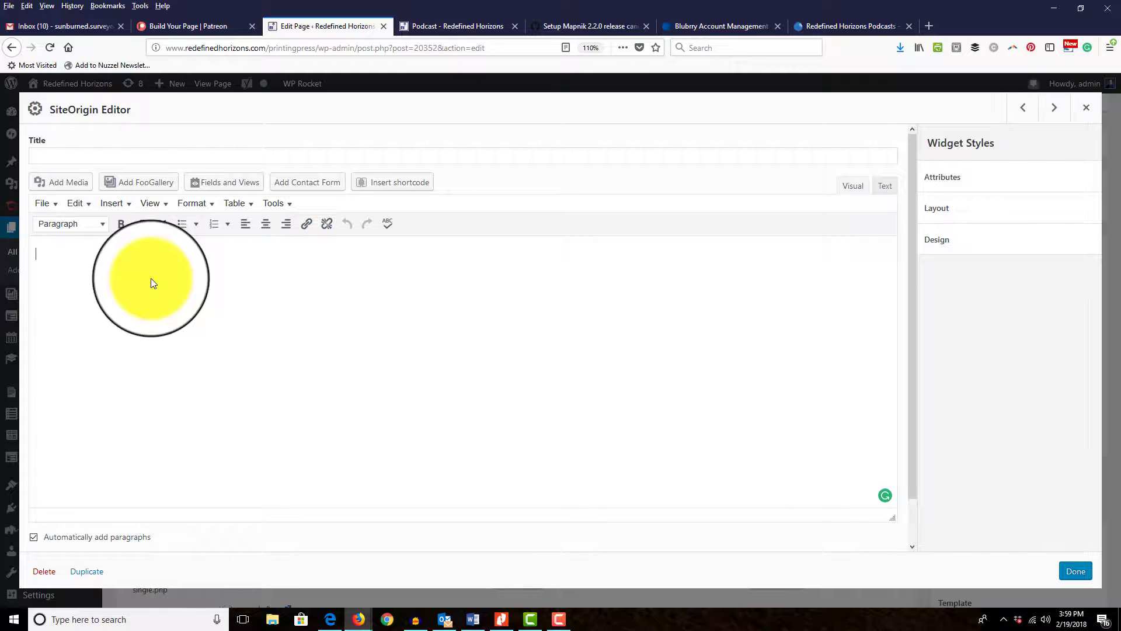
type("List Of Available Episodes")
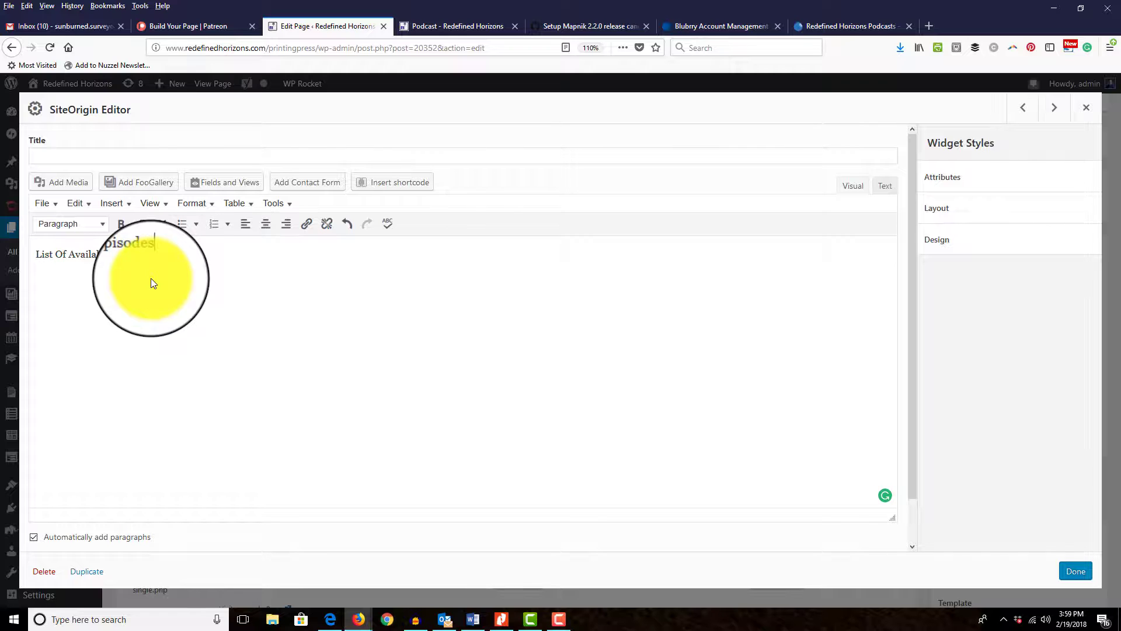
left_click_drag(169, 260, 37, 254)
left_click(97, 224)
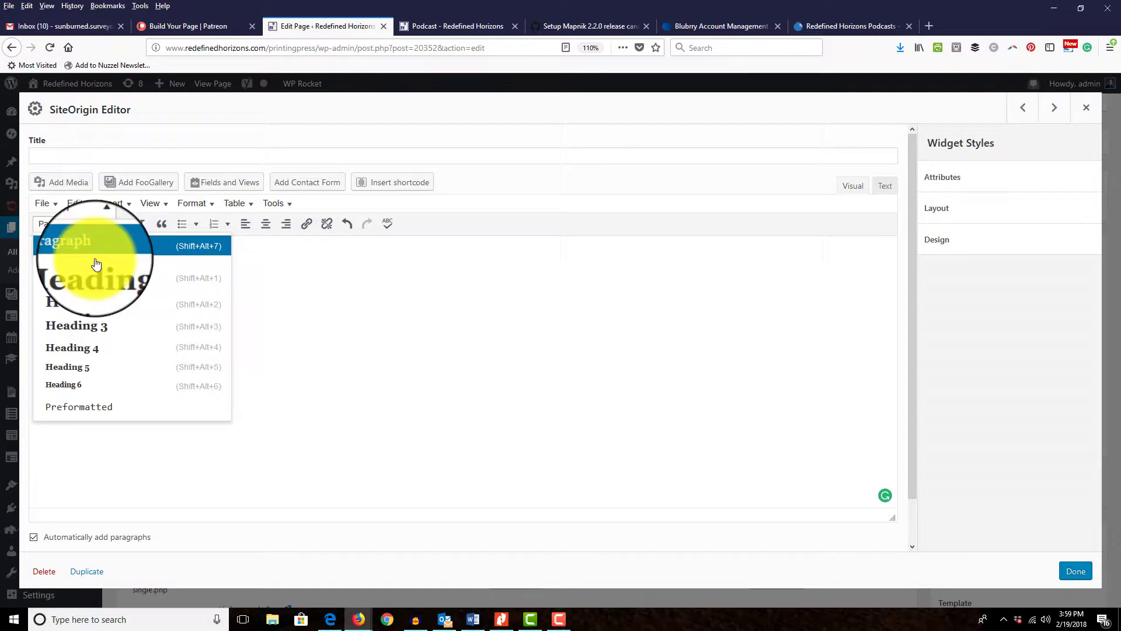
left_click(99, 304)
Step: Start a bulleted list below the heading with "Redefined Horizons Podcast Episode #1" and "Redefined Horizons Podcast Eposode#2"
left_click(320, 330)
left_click(370, 286)
left_click(196, 224)
left_click(182, 222)
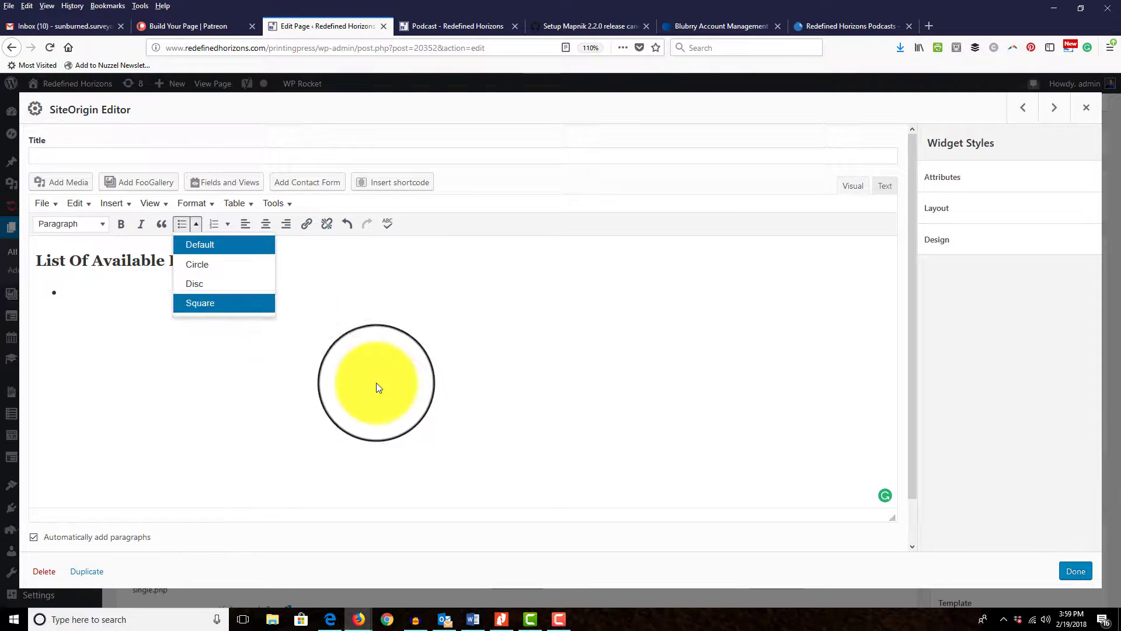
left_click(459, 333)
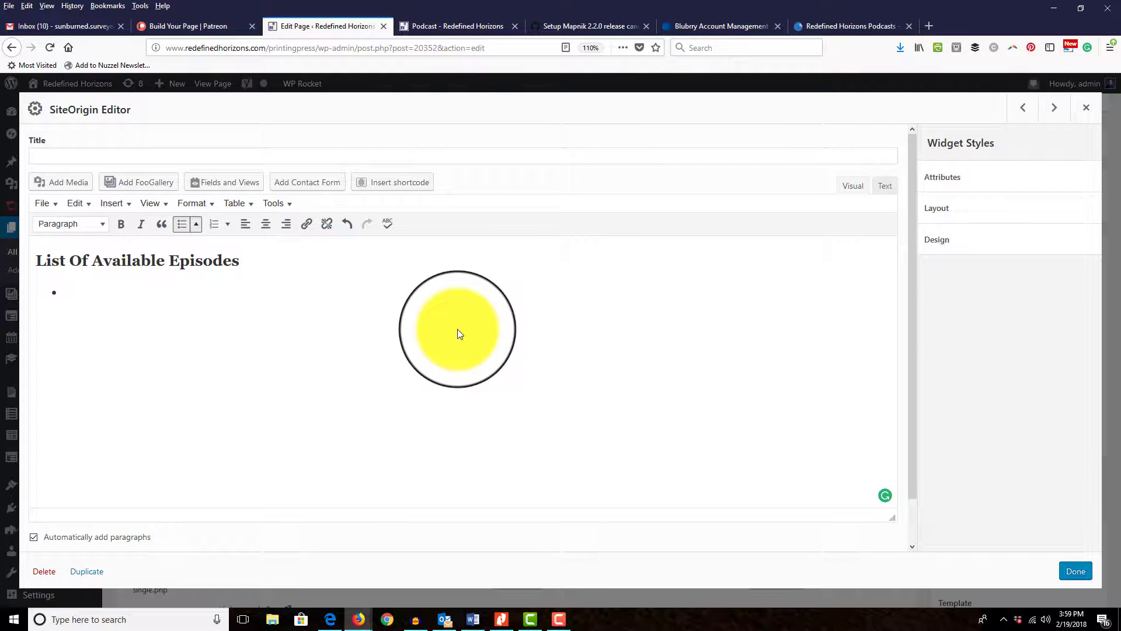
type("Redefined Horizons Podcast Episode ")
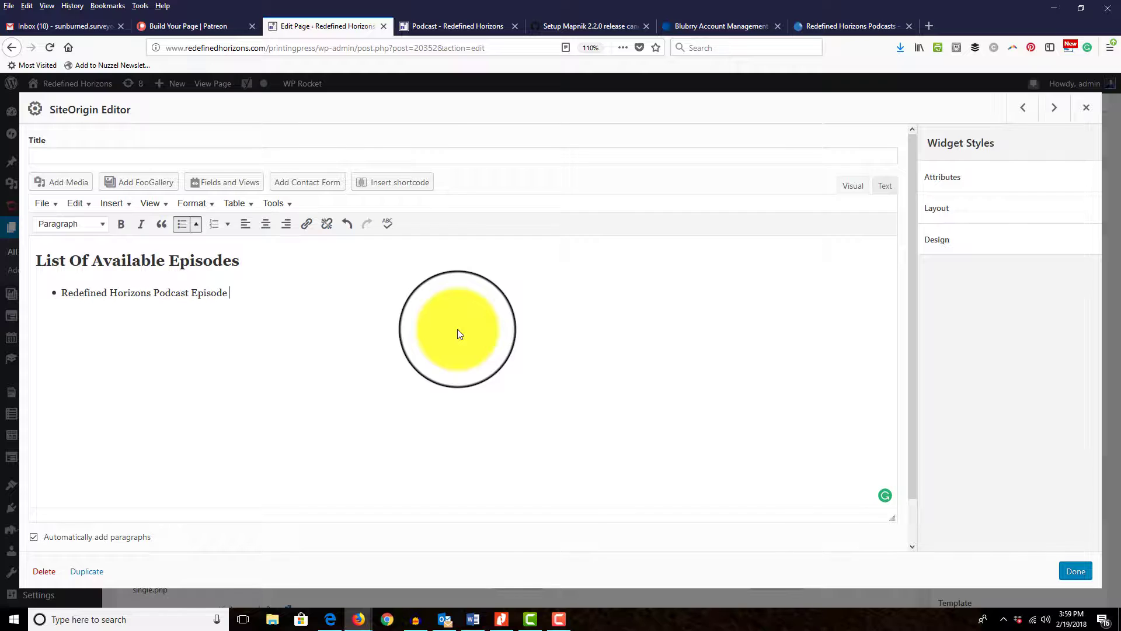
type("#1 Redefined Horizons Podcast Eposode#2")
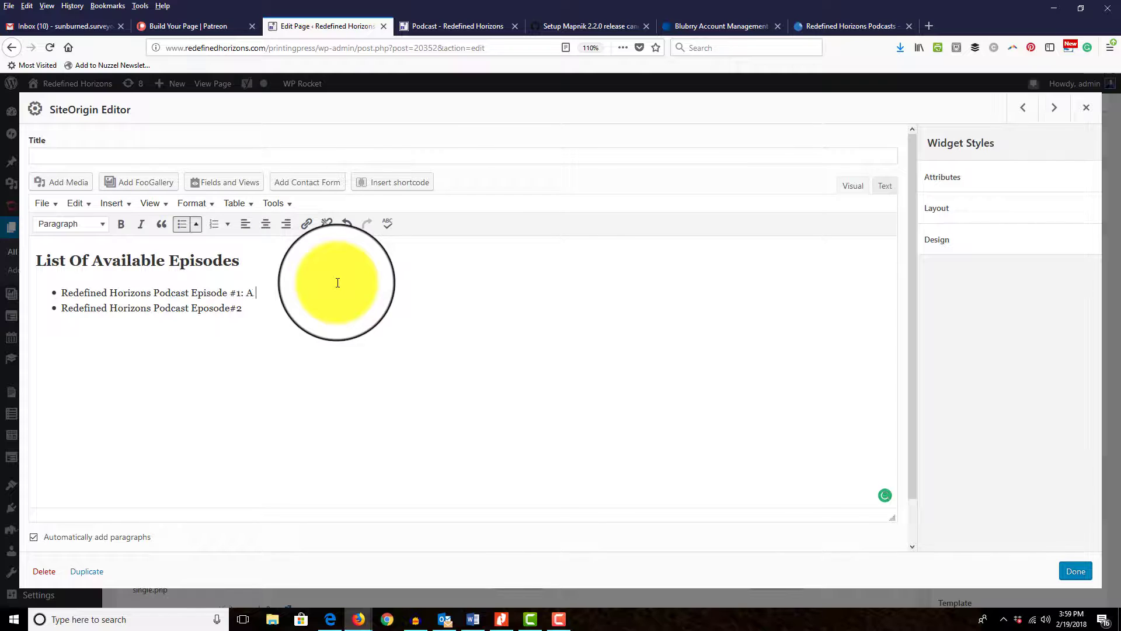
Step: Append ": A Review Of Lynch Versus The California Coastal Commission" to the first episode entry
left_click(338, 283)
type("ynch Versus The California Coastal C")
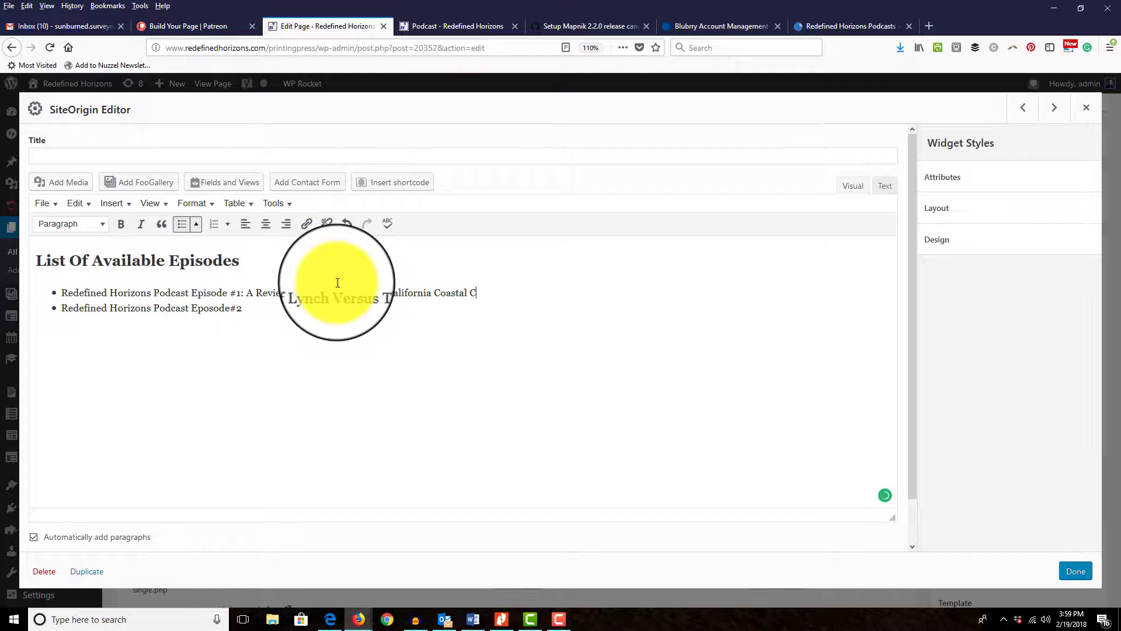
type("ommission")
Step: Complete the second episode entry with ": A Review Of Sharma Versus Tyannikov"
type("Rev")
type("iew")
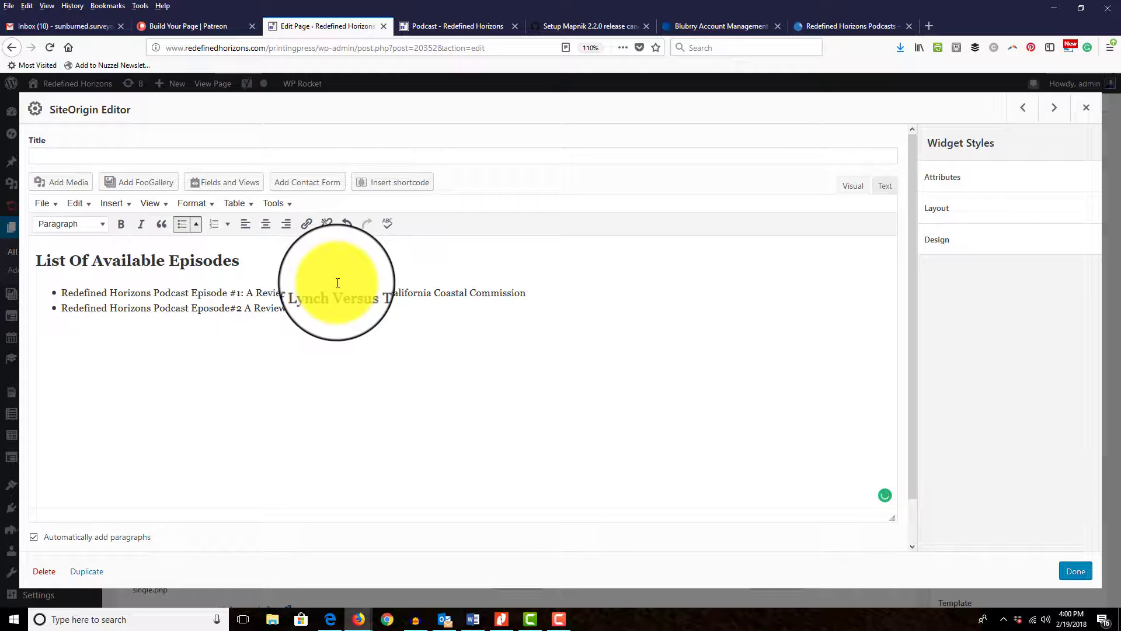
type("Dharma Versu")
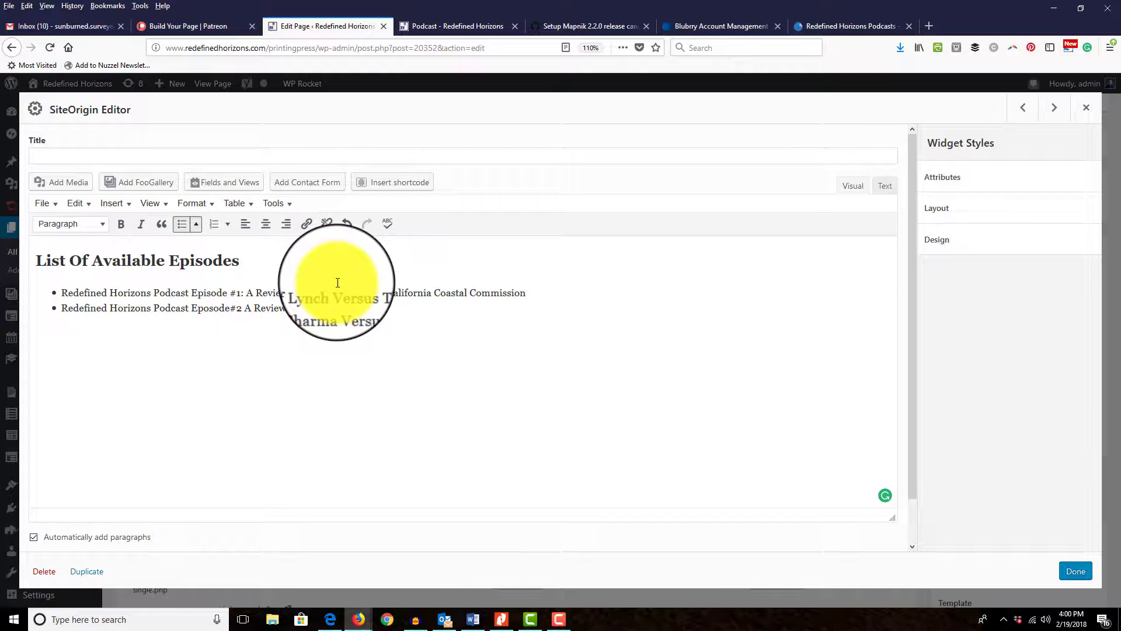
type("n")
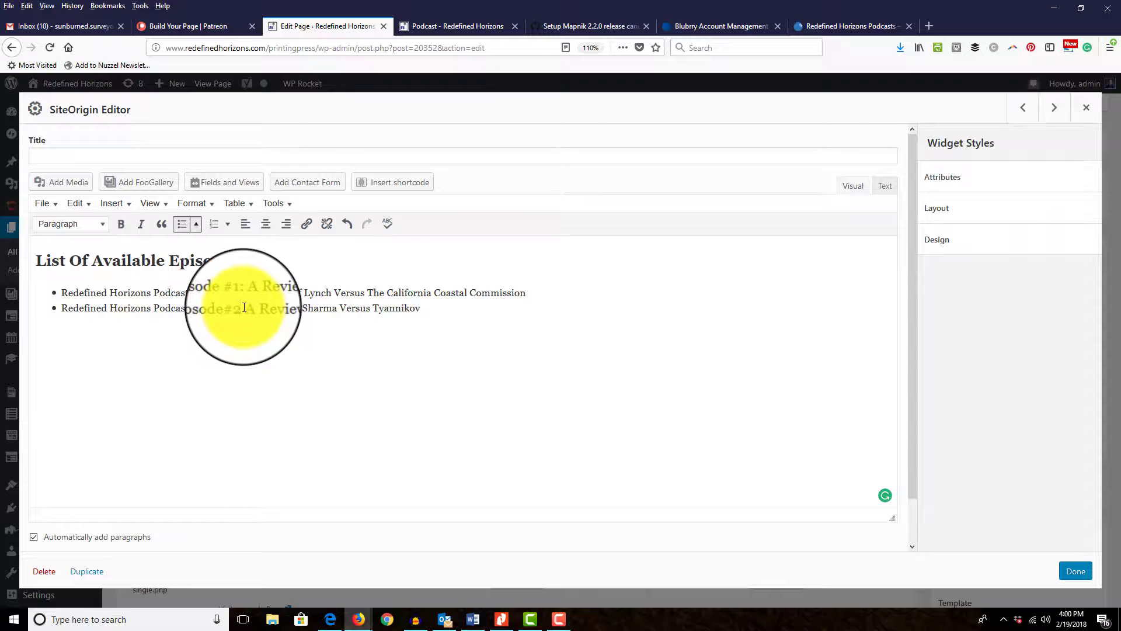
type(":")
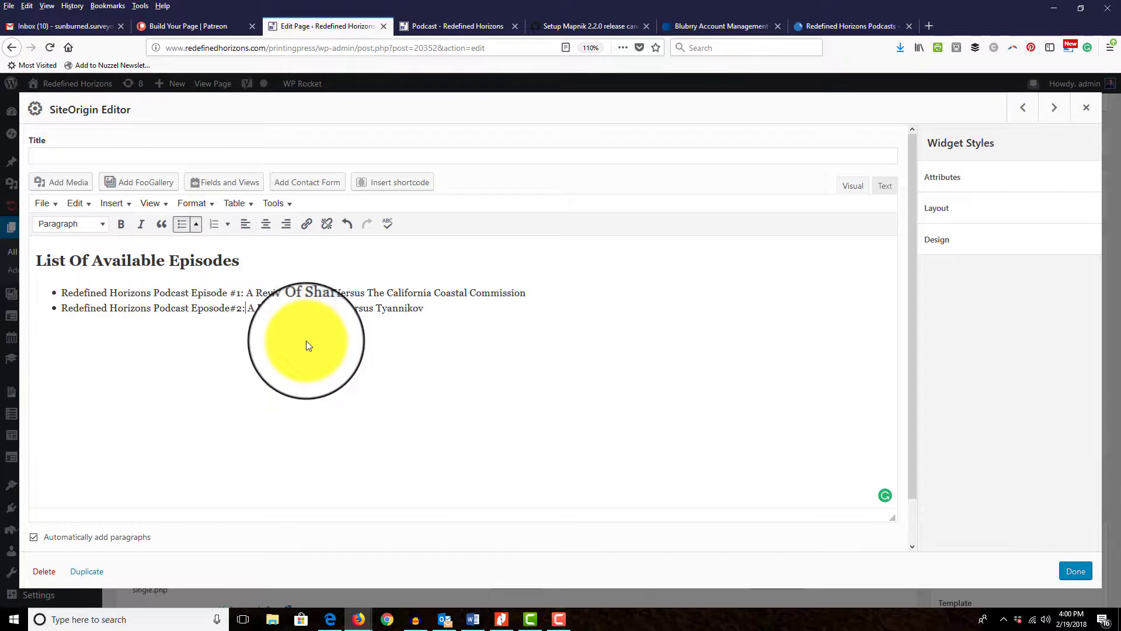
Step: Remove the bullets from both episode entries below the heading
left_click(576, 287)
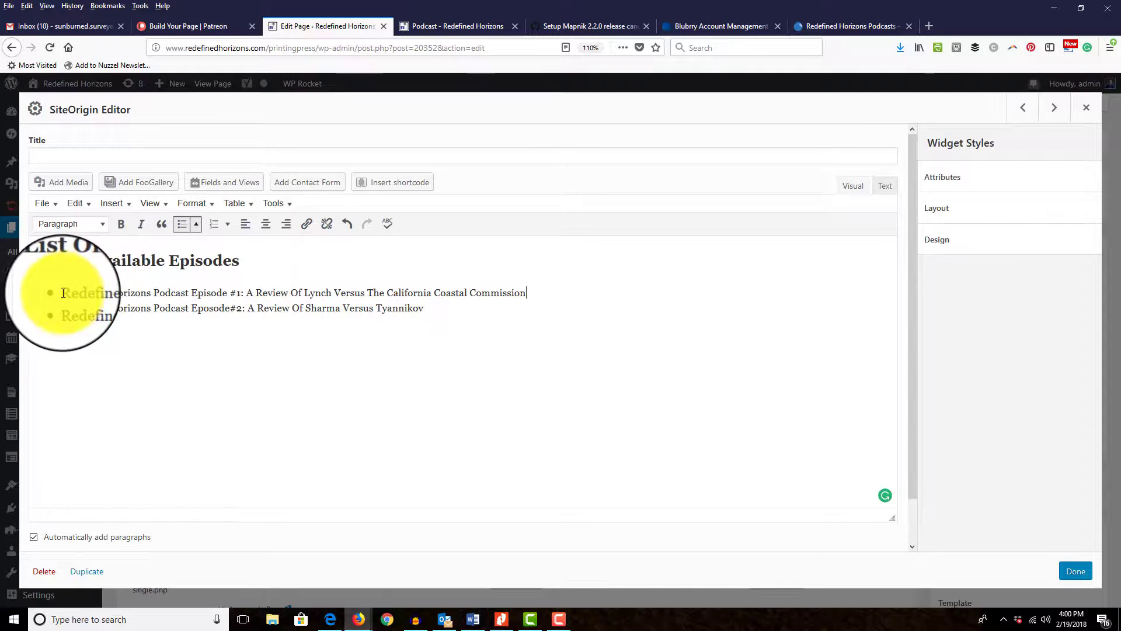
key("Home")
key("BackSpace")
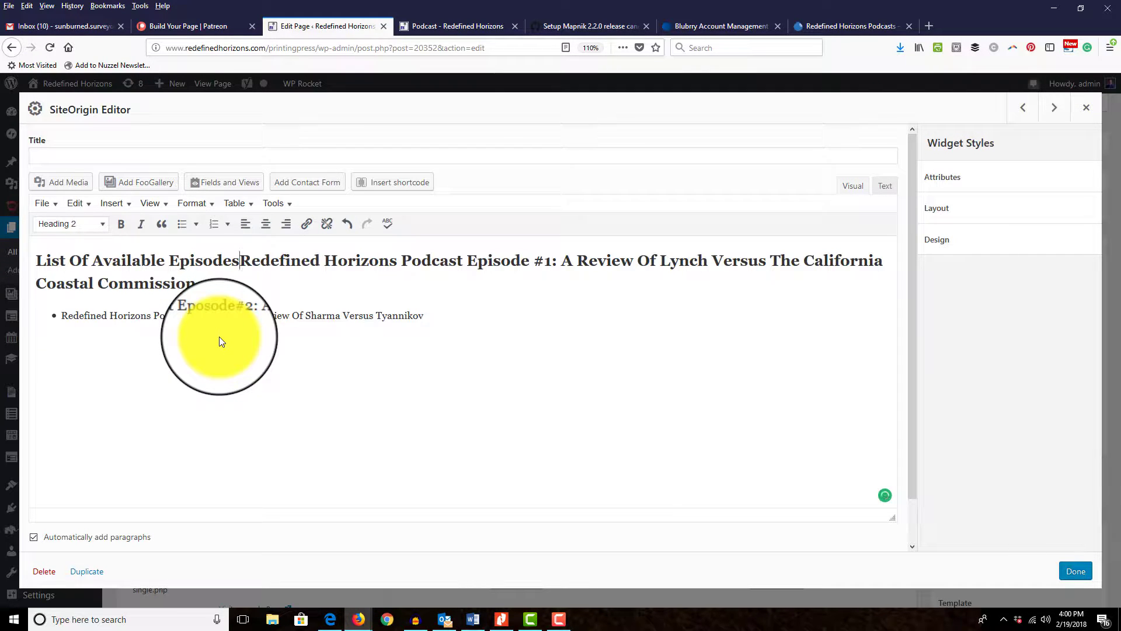
key("Return")
key("Down")
key("BackSpace")
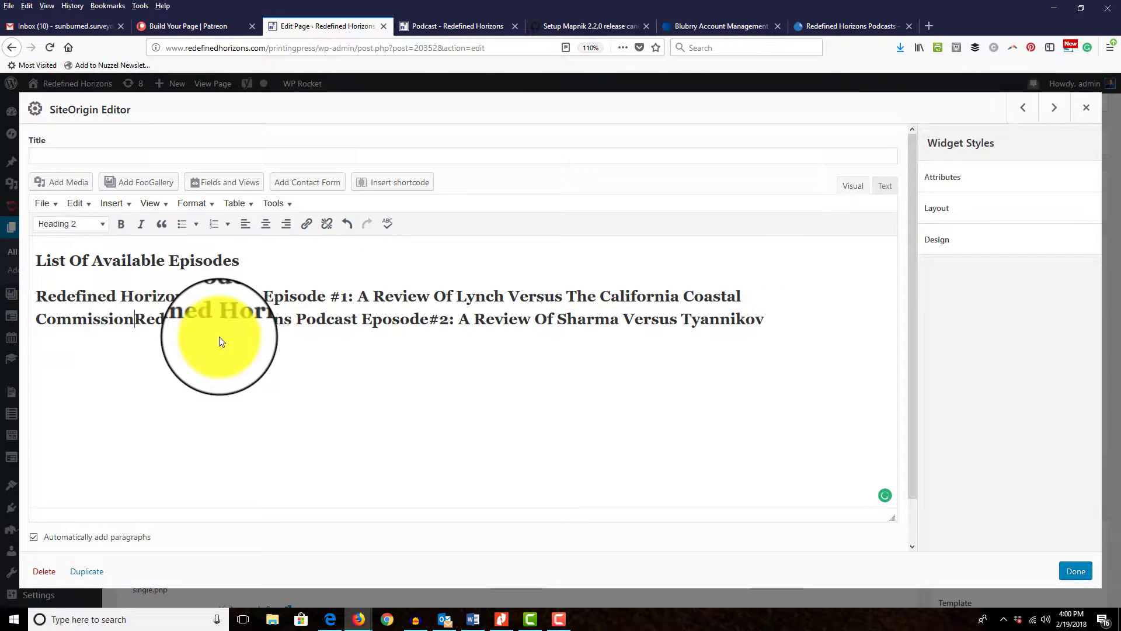
Step: Format the episode text as Paragraph and split the second episode onto its own line
triple_click(36, 306)
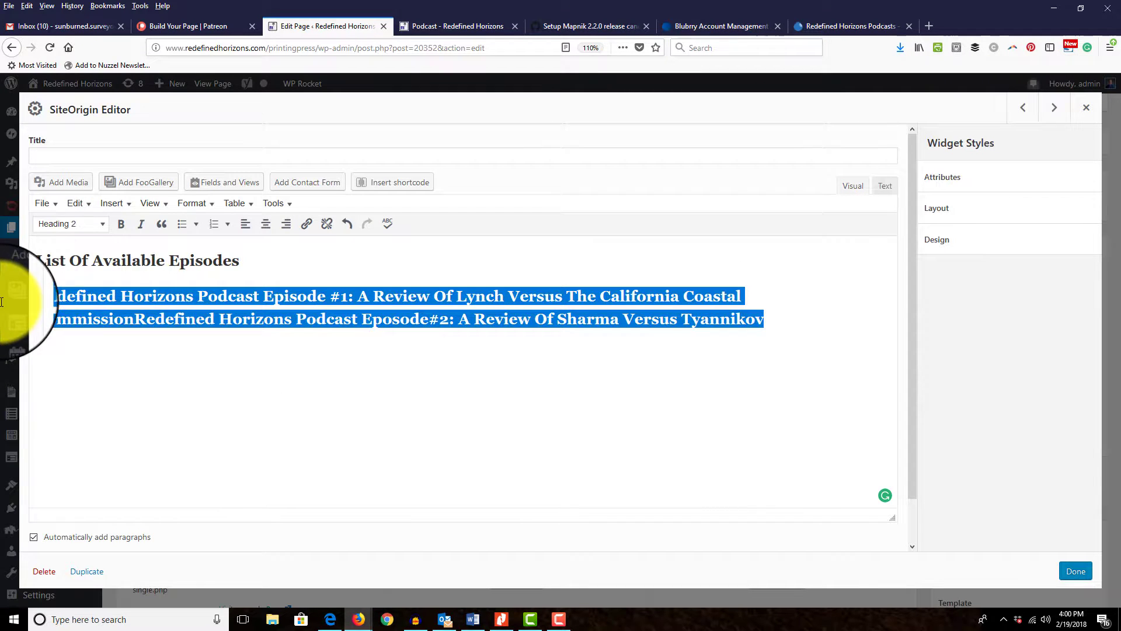
left_click(101, 227)
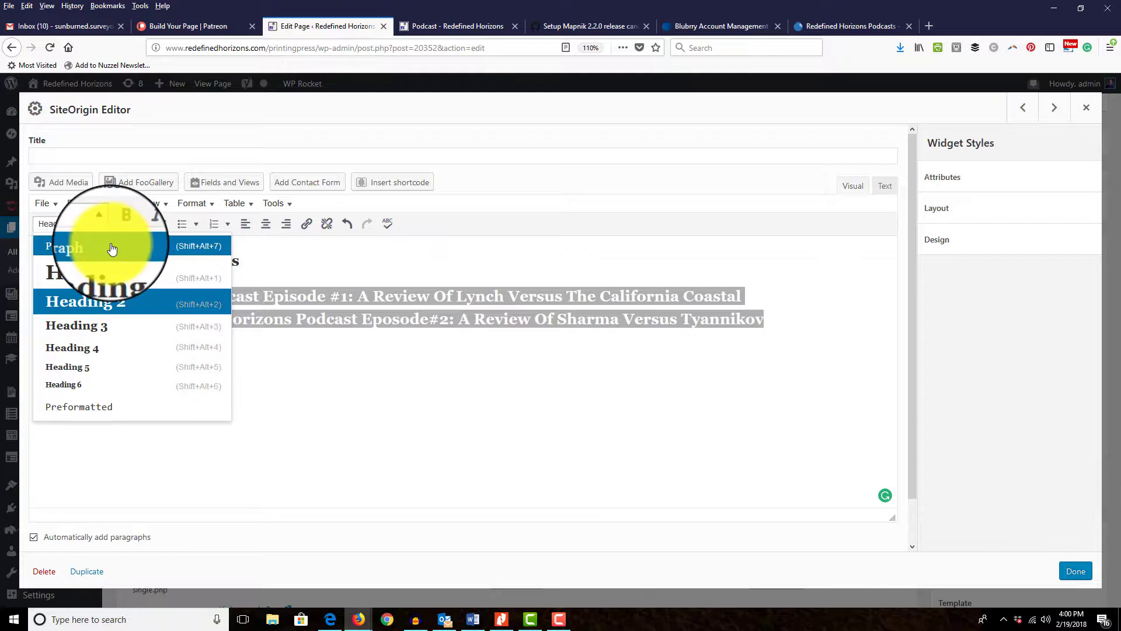
left_click(73, 246)
left_click(377, 283)
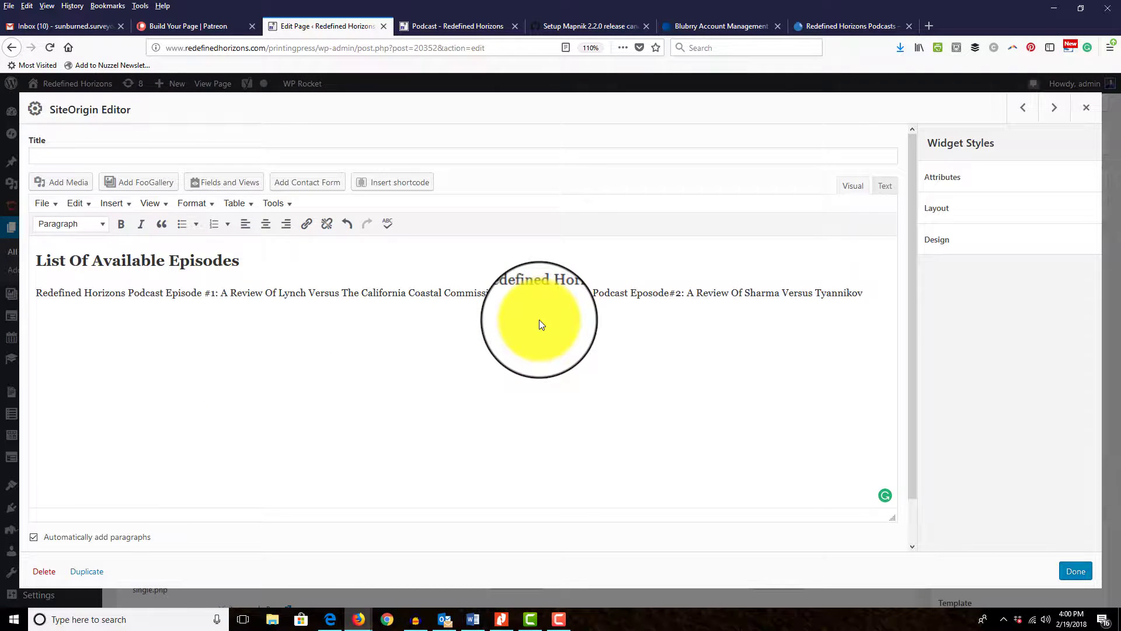
key("Return")
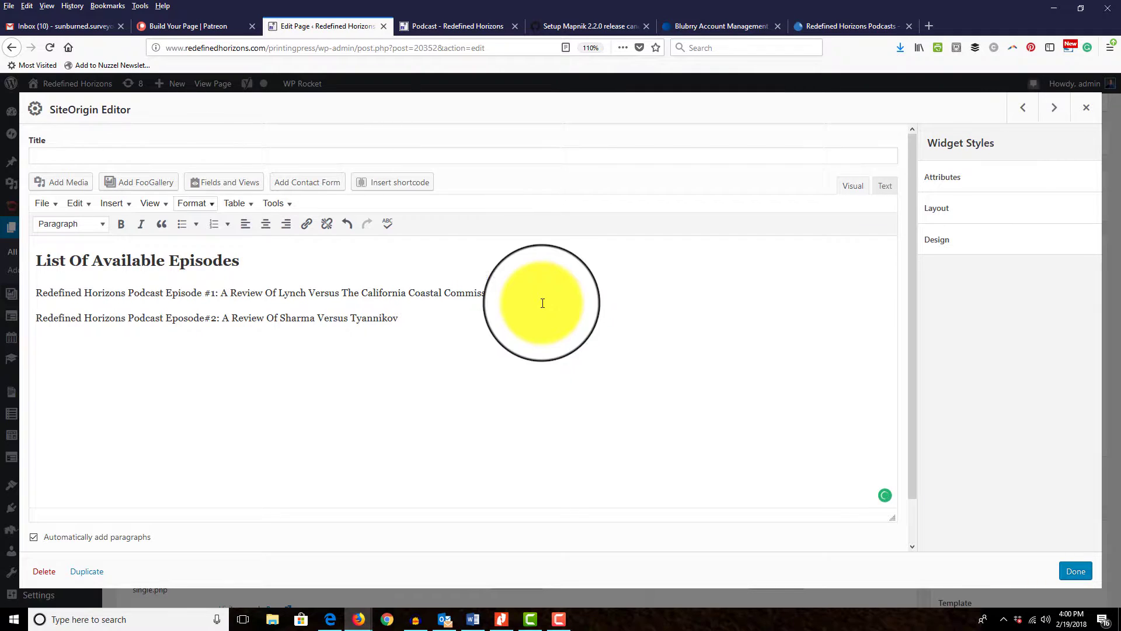
Step: Insert a horizontal line between the two episode entries and add an empty line above it
key("Return")
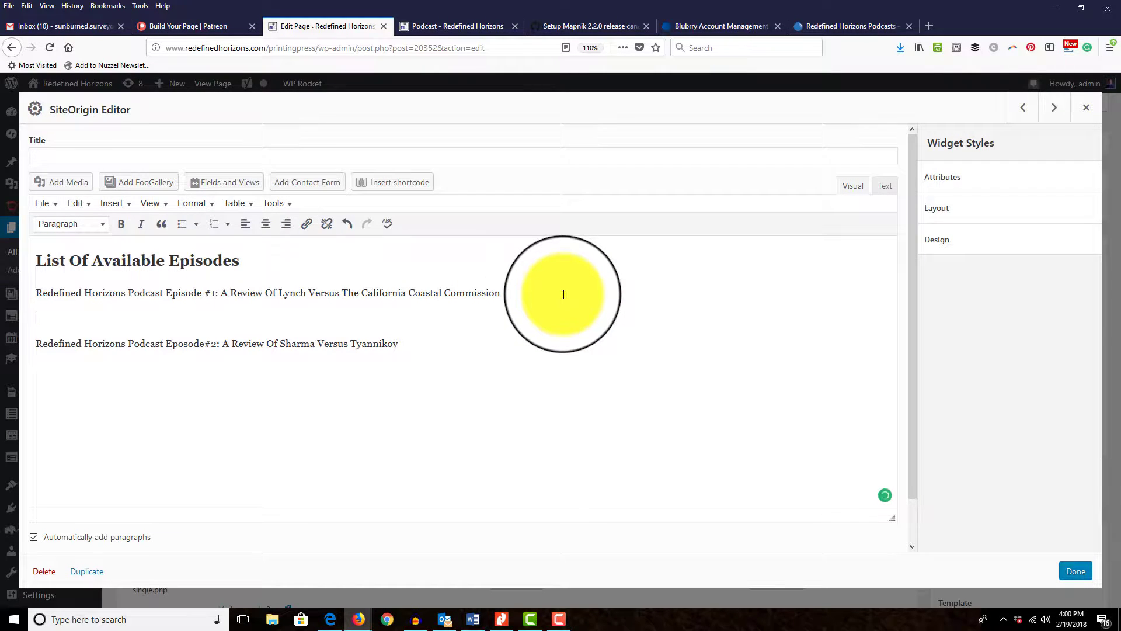
left_click(119, 209)
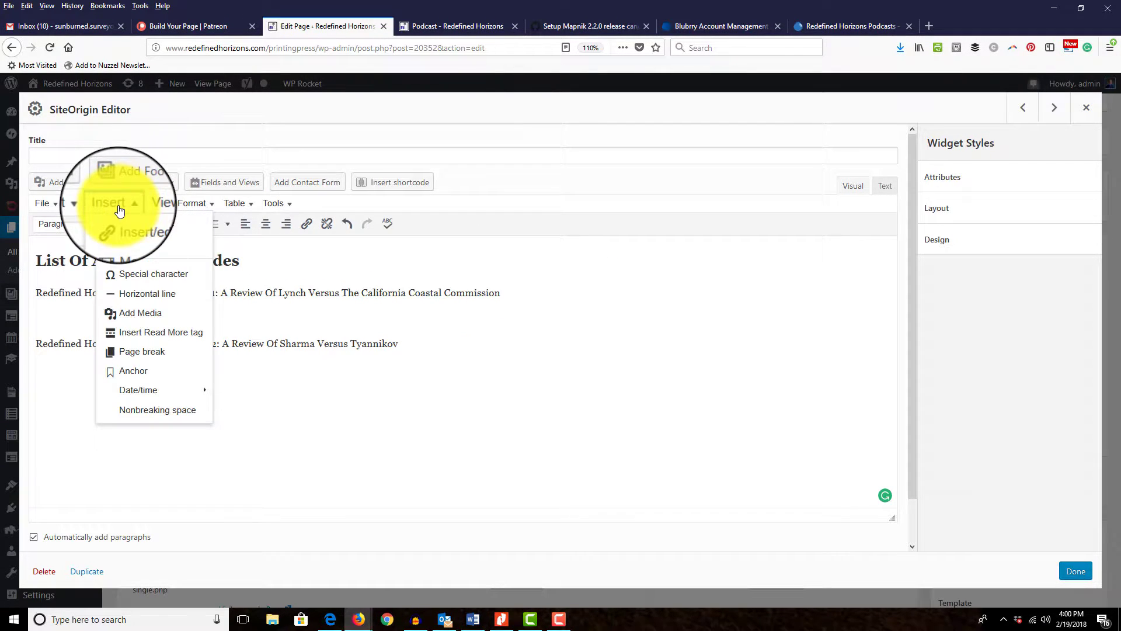
left_click(138, 292)
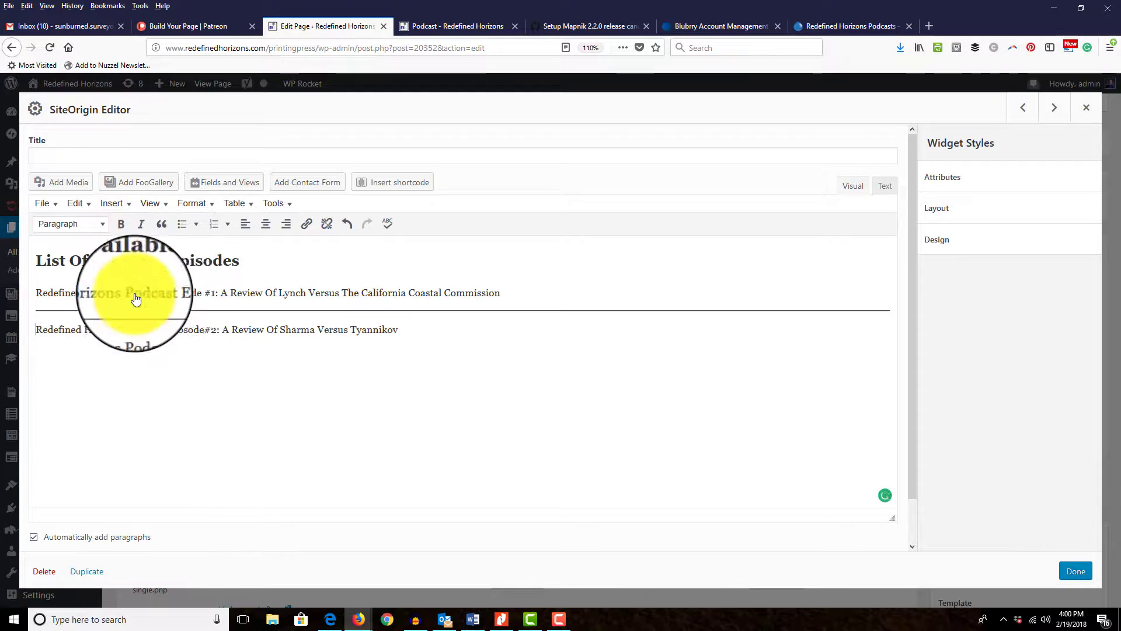
left_click(575, 293)
key("Return")
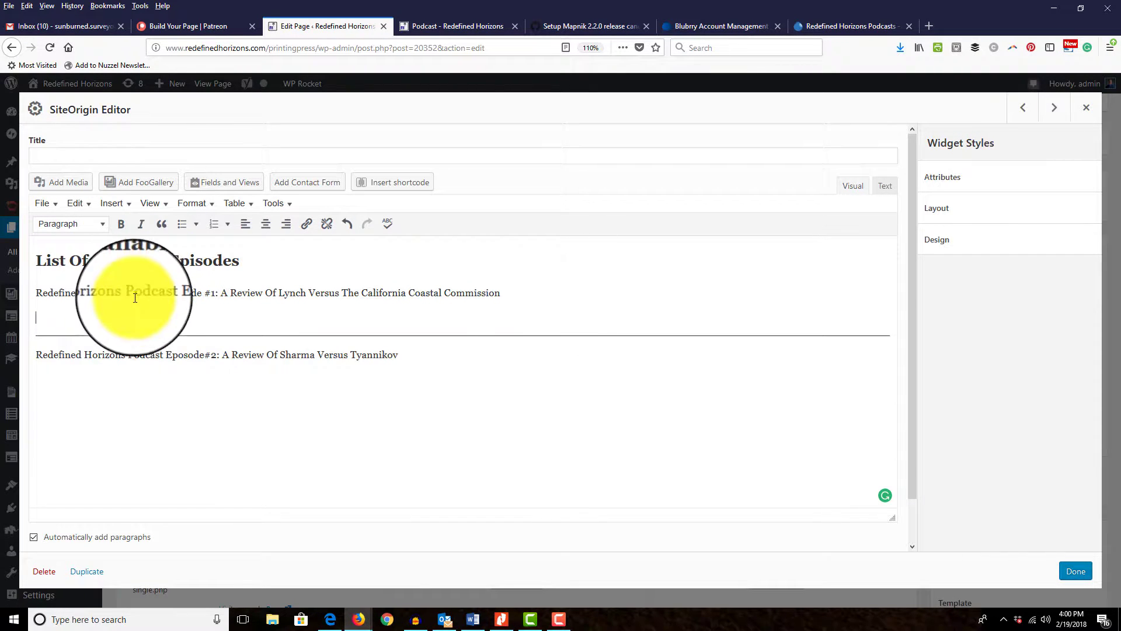
Step: Make the episode #1 title bold and enter "Download As MP3" and "Download As Ogg" on separate lines below it
left_click_drag(501, 293, 7, 292)
key("ctrl+b")
left_click(95, 309)
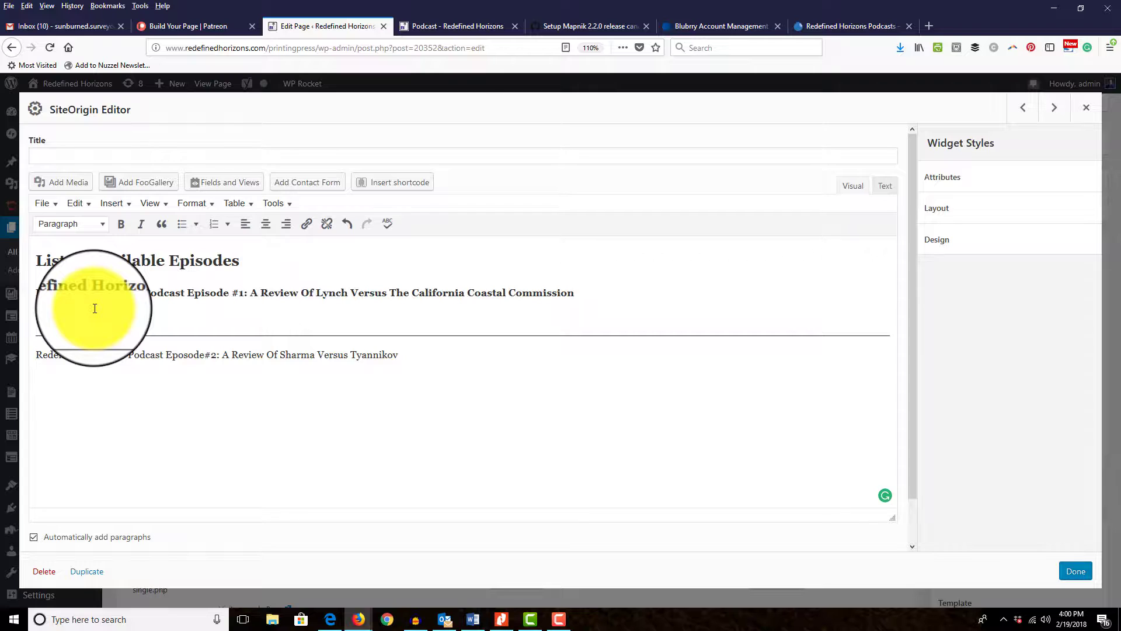
type("nload As MP3")
key("Return")
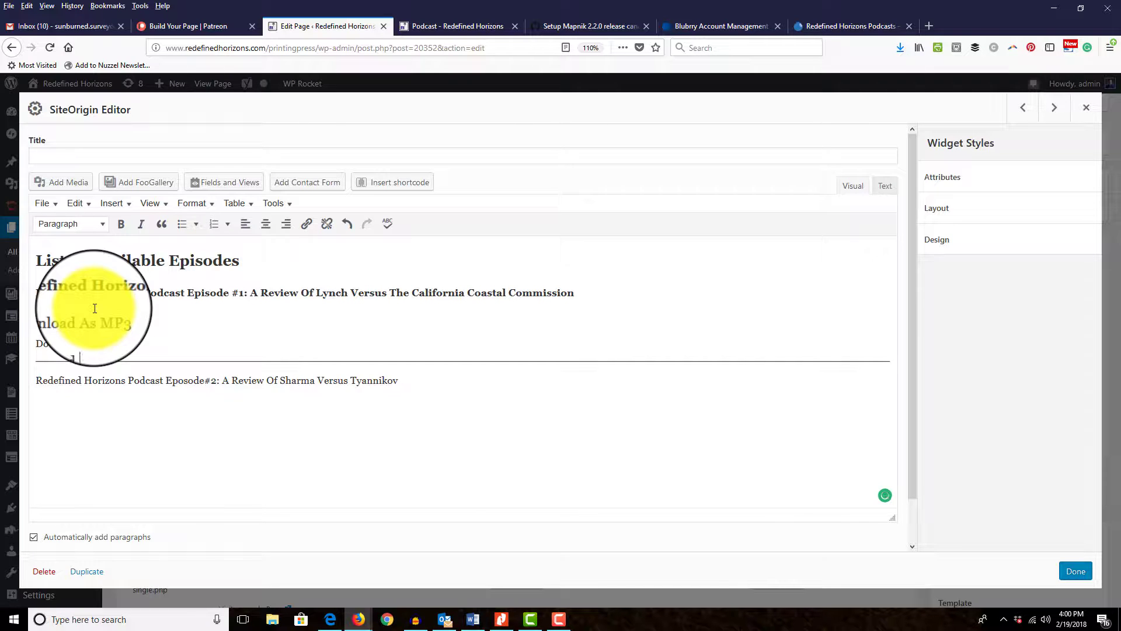
key("Return")
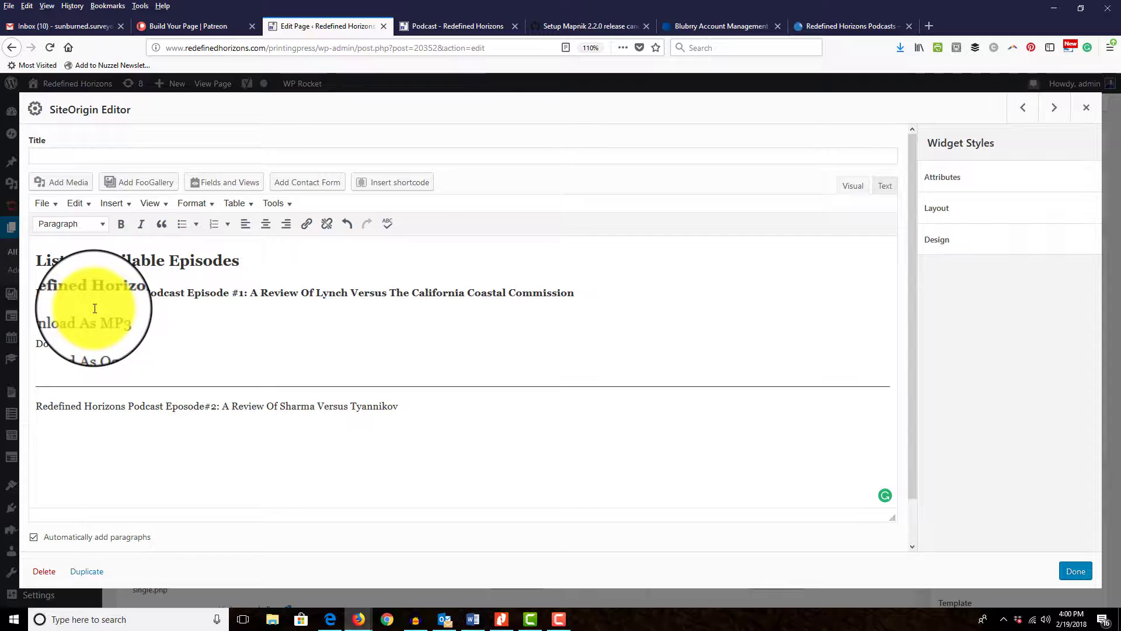
Step: Turn the episode #1 download lines into a bulleted list and add the bullet "Link To Episode On Blubrry (With Show Notes)"
left_click(9, 319, "shift")
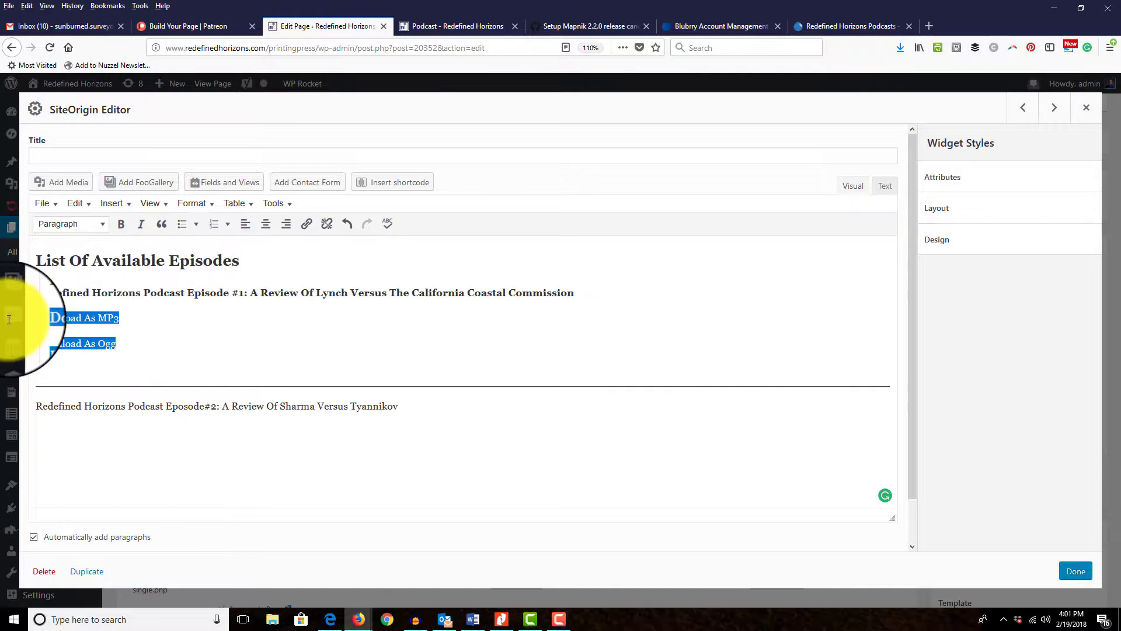
left_click(182, 224)
left_click(174, 330)
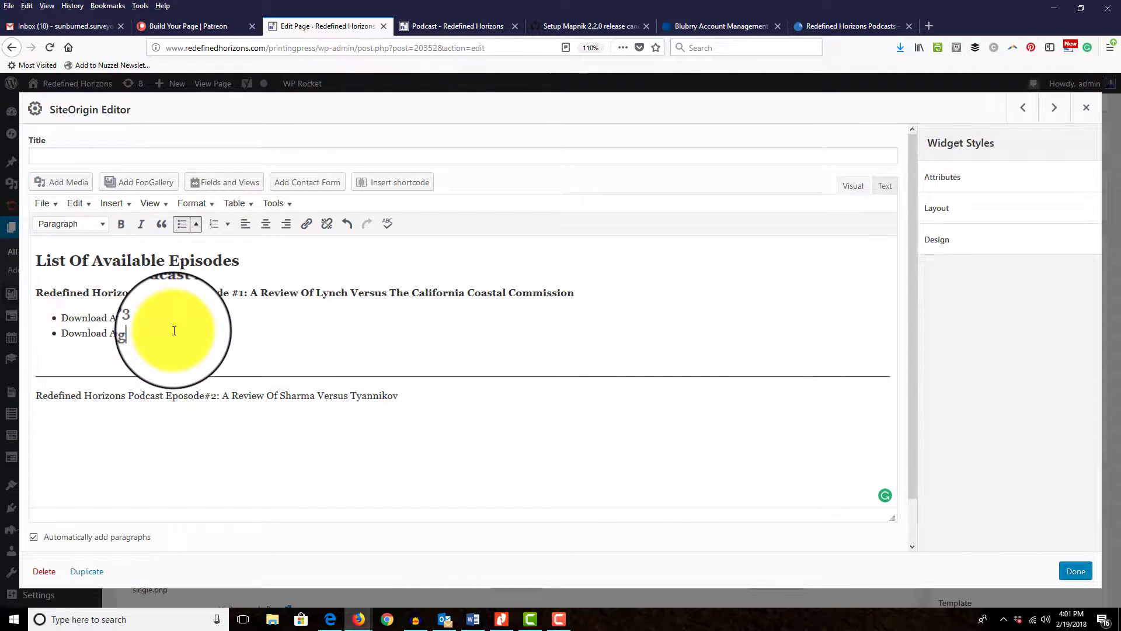
key("Return")
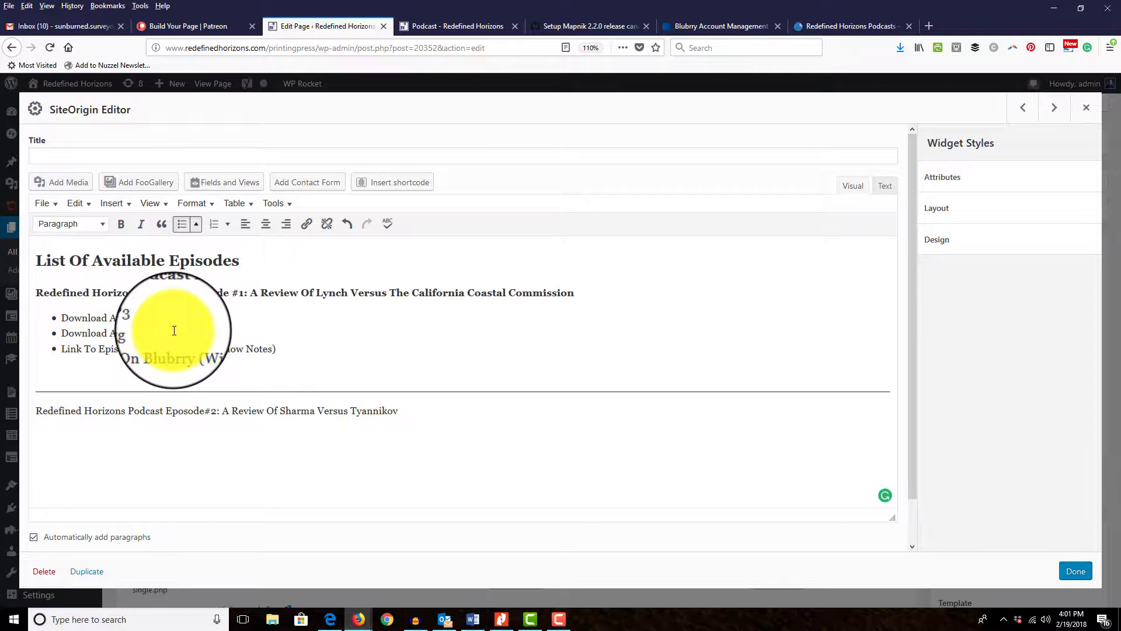
key("Delete")
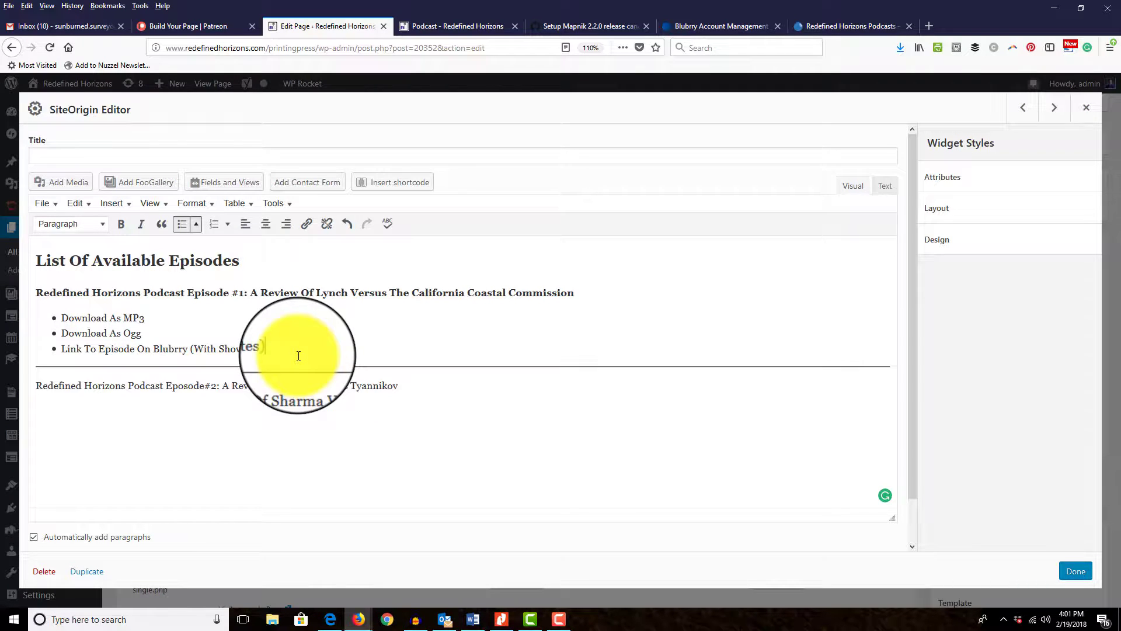
Step: Make the episode #2 title below the horizontal line bold
left_click_drag(312, 346, 61, 316)
left_click(420, 386)
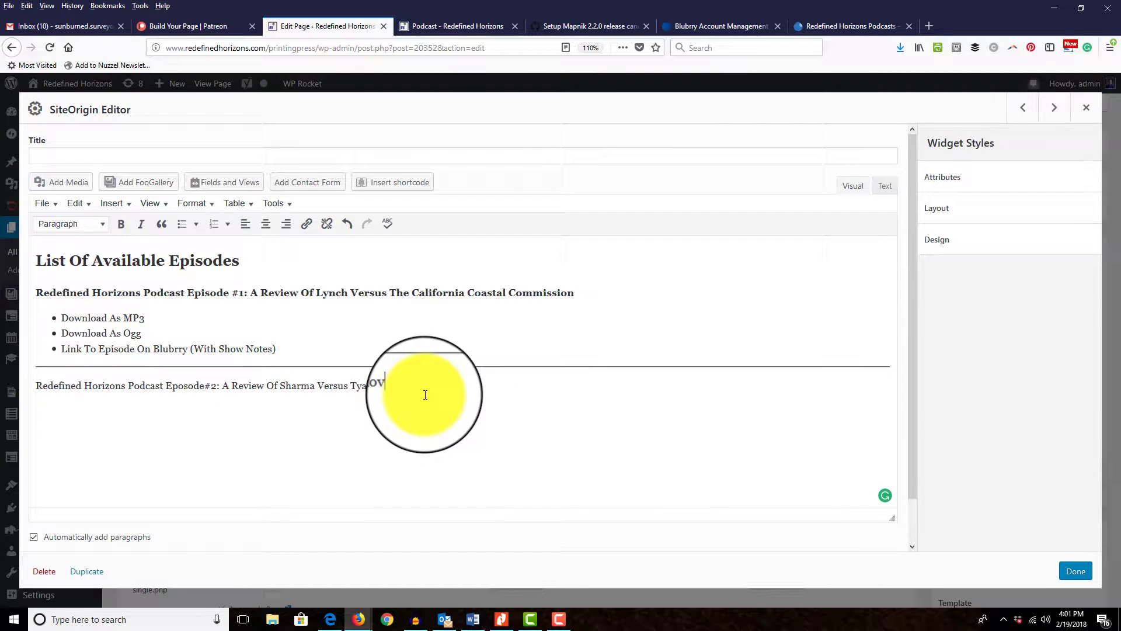
left_click_drag(371, 386, 5, 386)
left_click(120, 223)
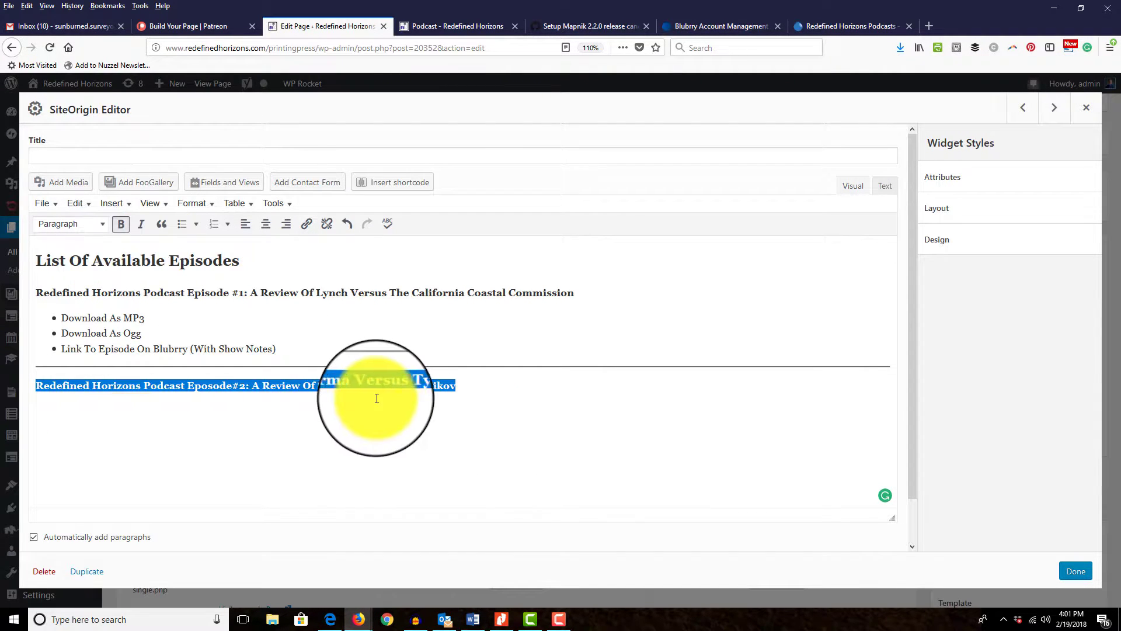
Step: Copy the three bullets of episode #1 and paste them below the episode #2 title
left_click(304, 353)
left_click_drag(304, 353, 68, 320)
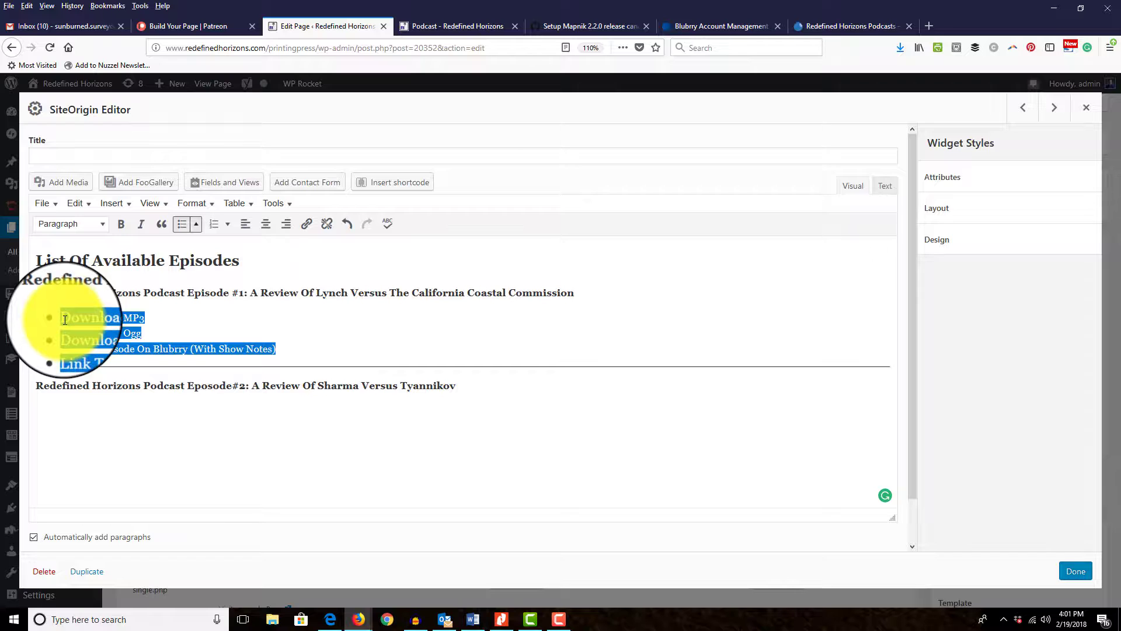
left_click(175, 393)
left_click(482, 386)
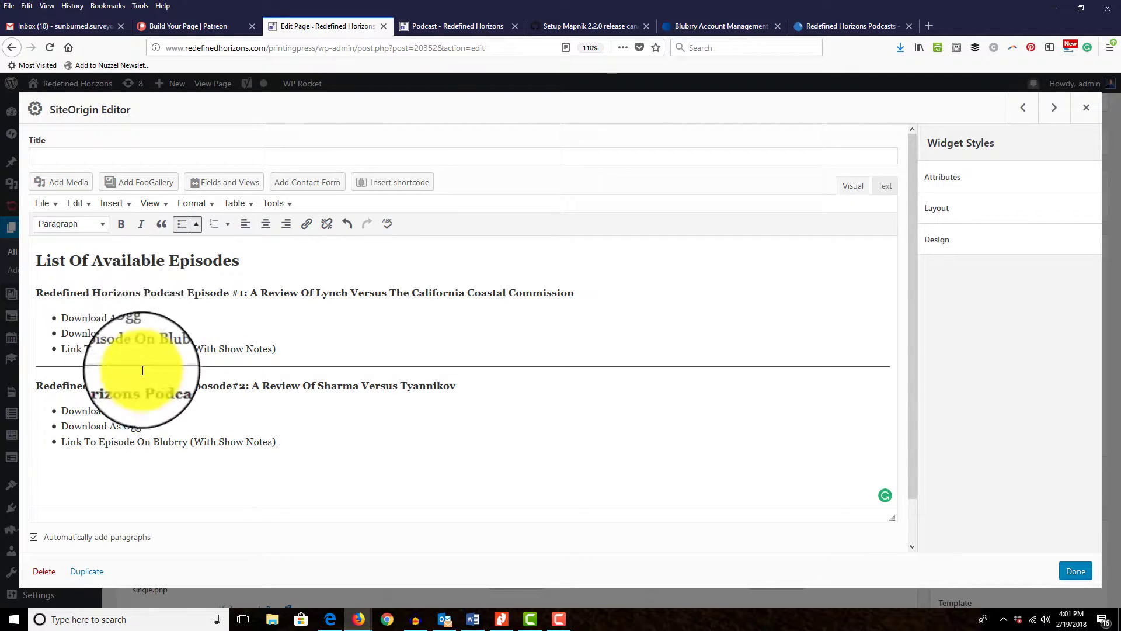
Step: Link episode #1's "Link To Episode On Blubrry (With Show Notes)" bullet to the address of the Blubrry page for Episode 2018-001
left_click(853, 20)
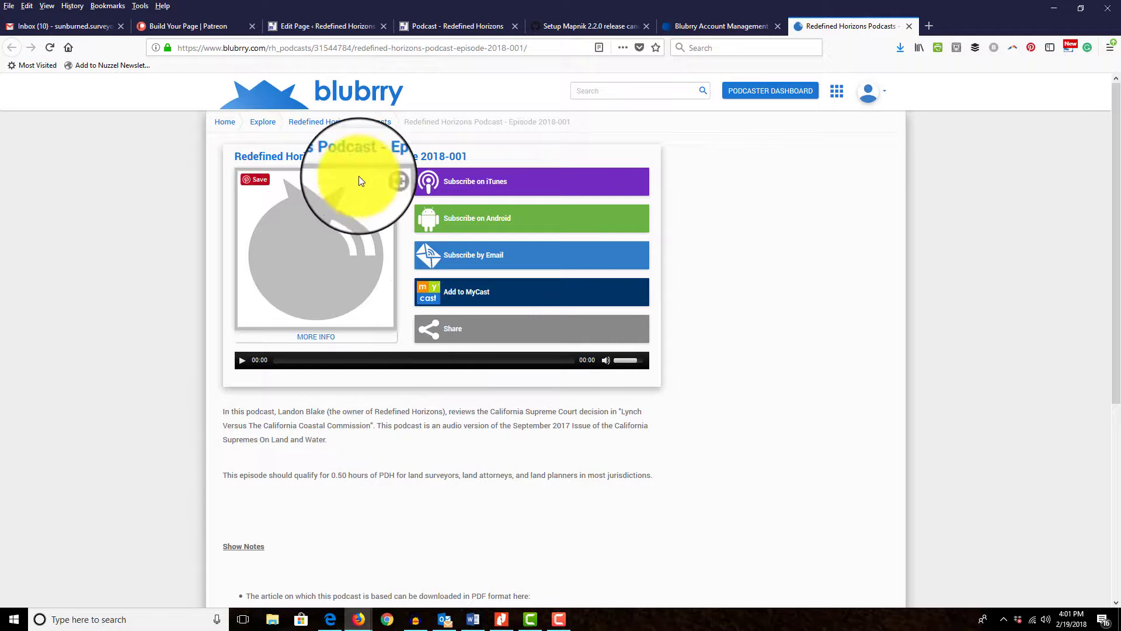
left_click(538, 51)
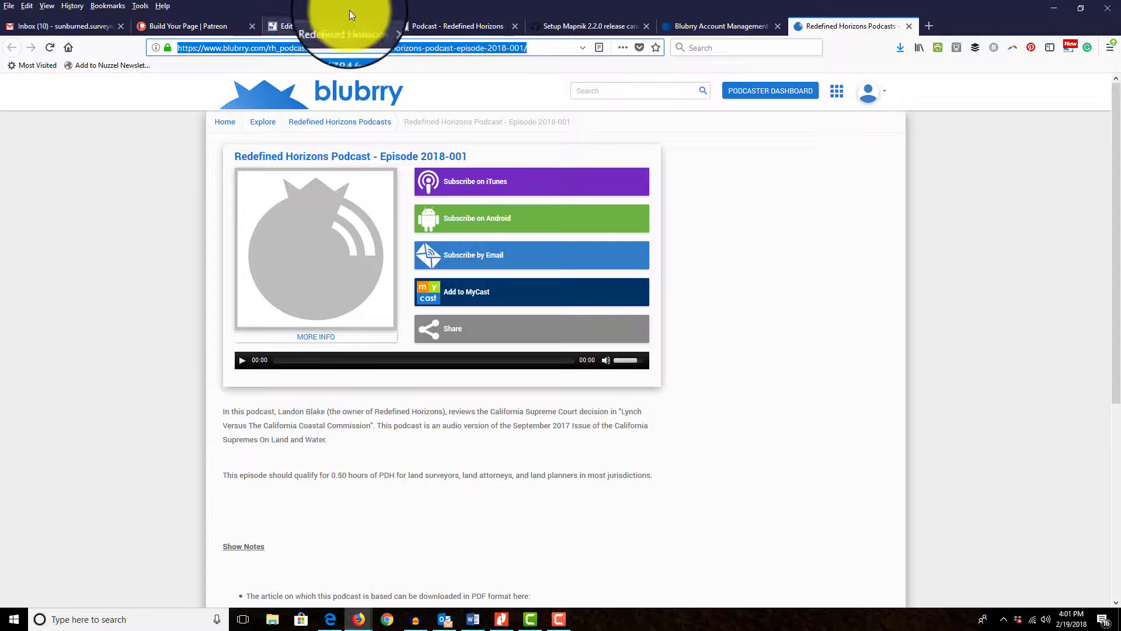
left_click(324, 24)
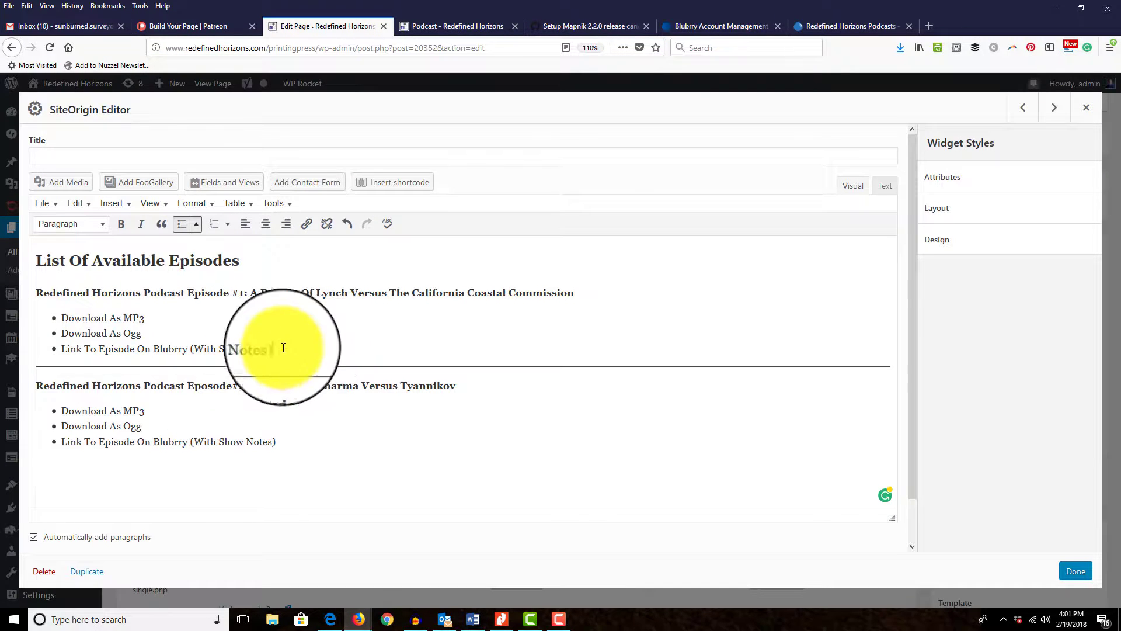
left_click_drag(288, 346, 76, 349)
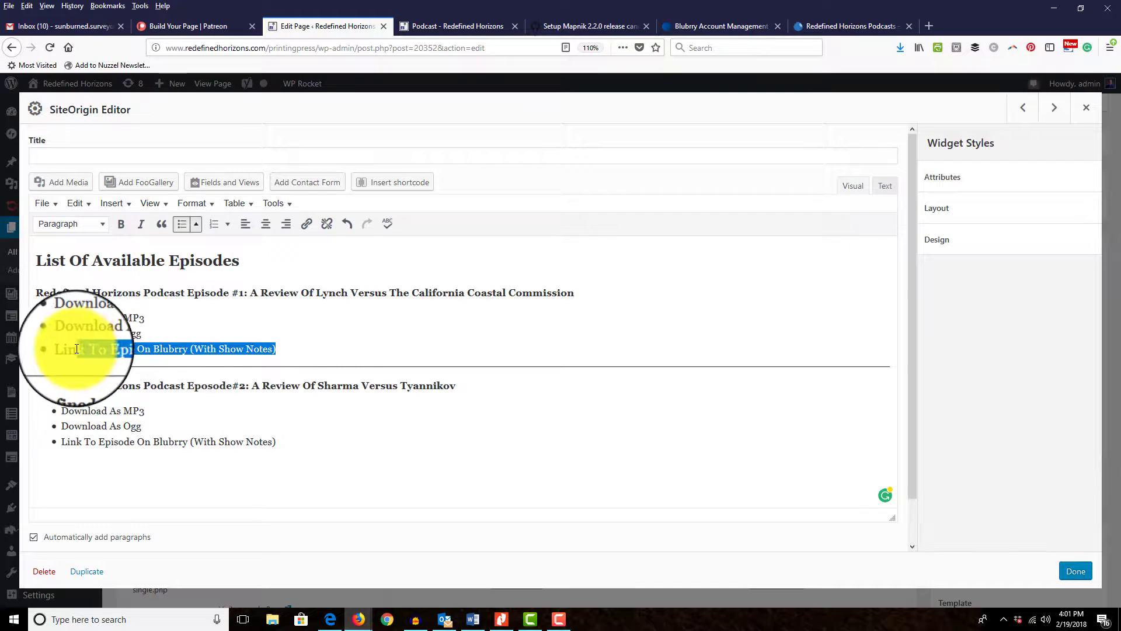
left_click(307, 223)
key("ctrl+v")
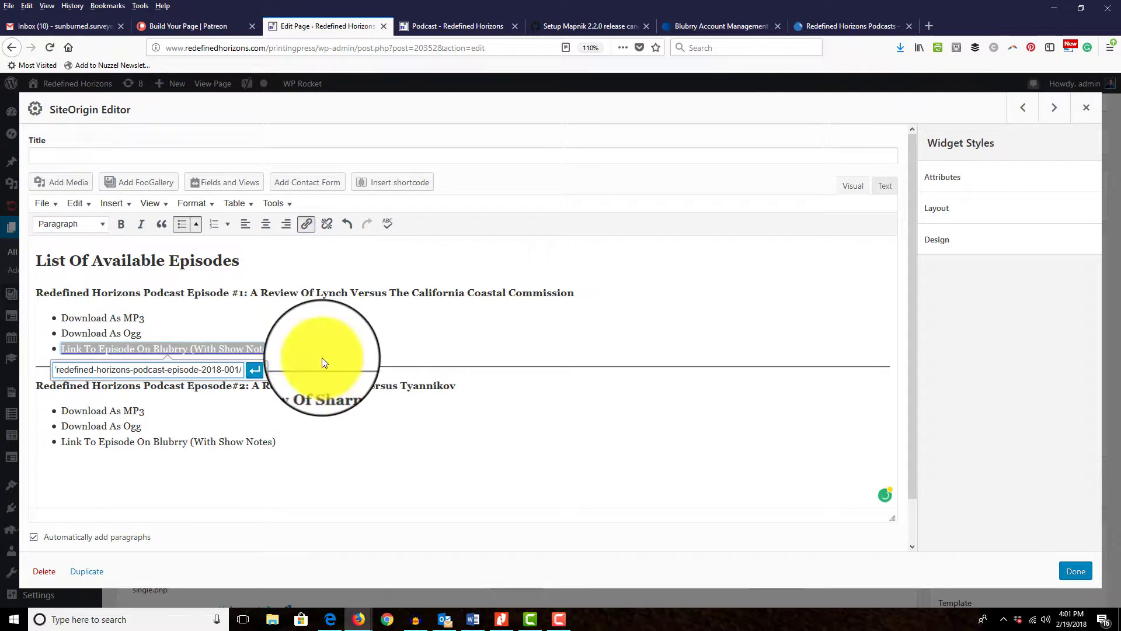
left_click(499, 303)
Step: Close the Episode 2018-001 page, open the Blubrry page for Episode 2018-002 from Manage Episodes and copy its address
left_click(839, 25)
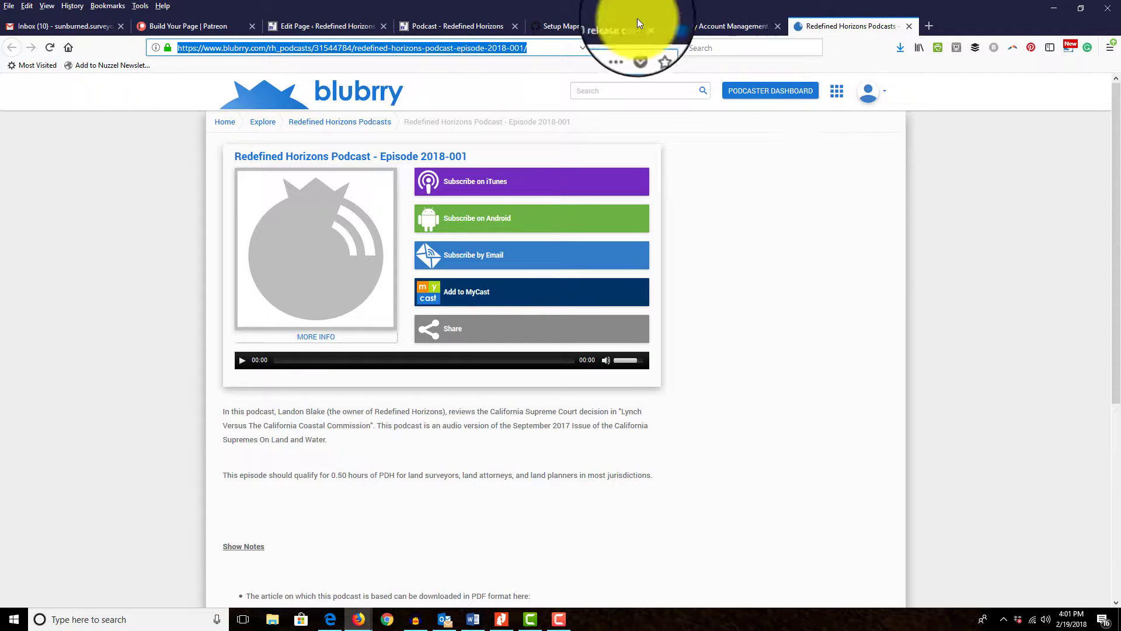
left_click(908, 26)
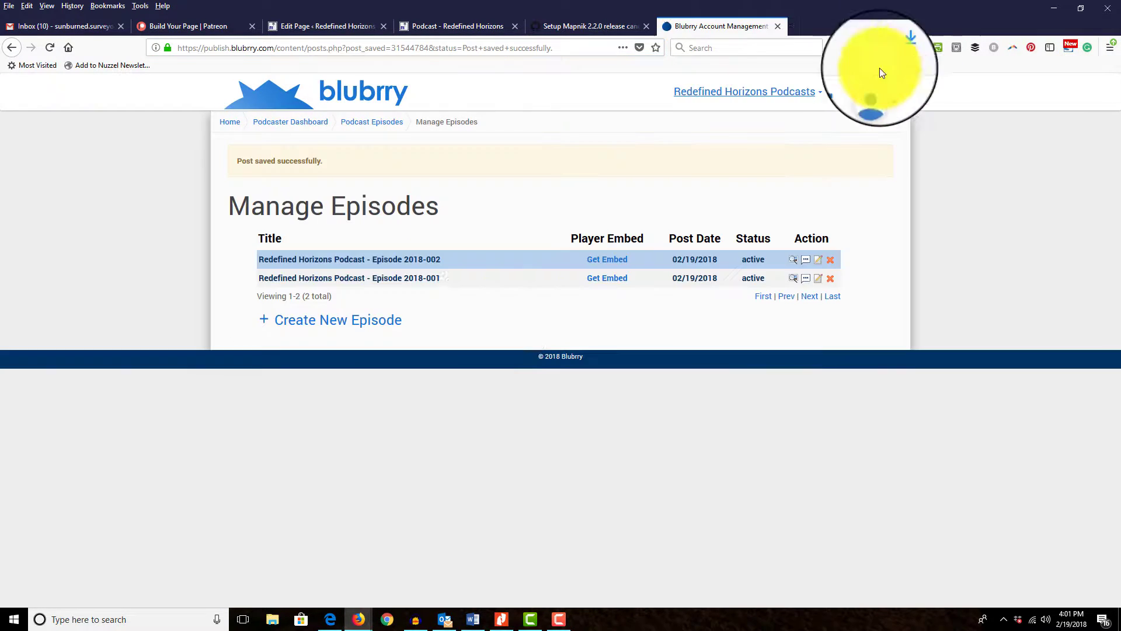
left_click(796, 260)
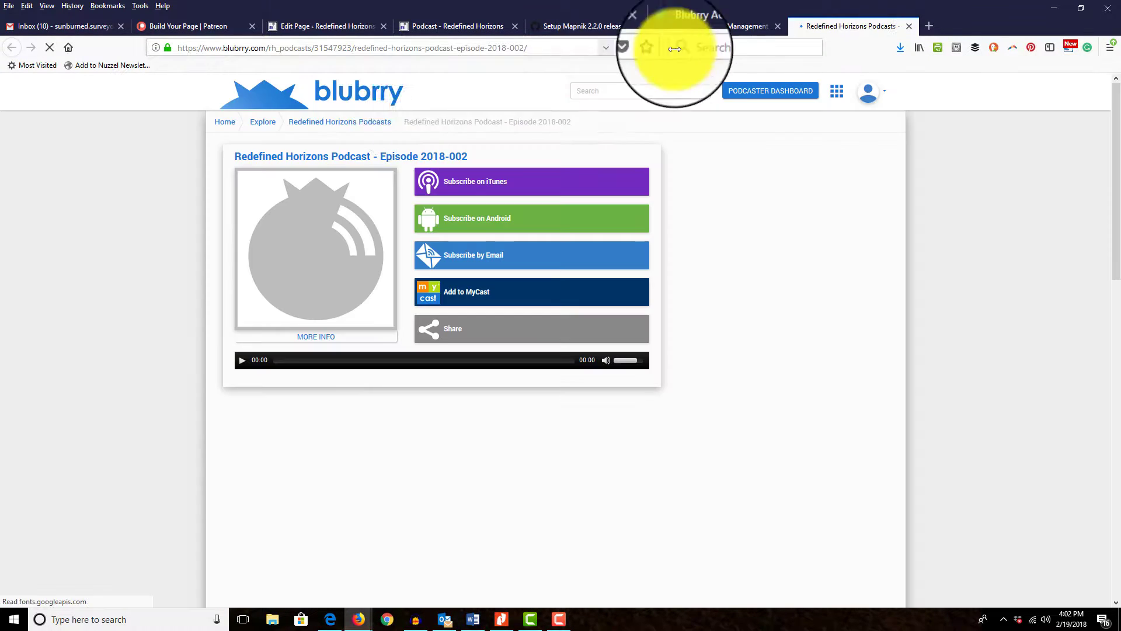
left_click(559, 43)
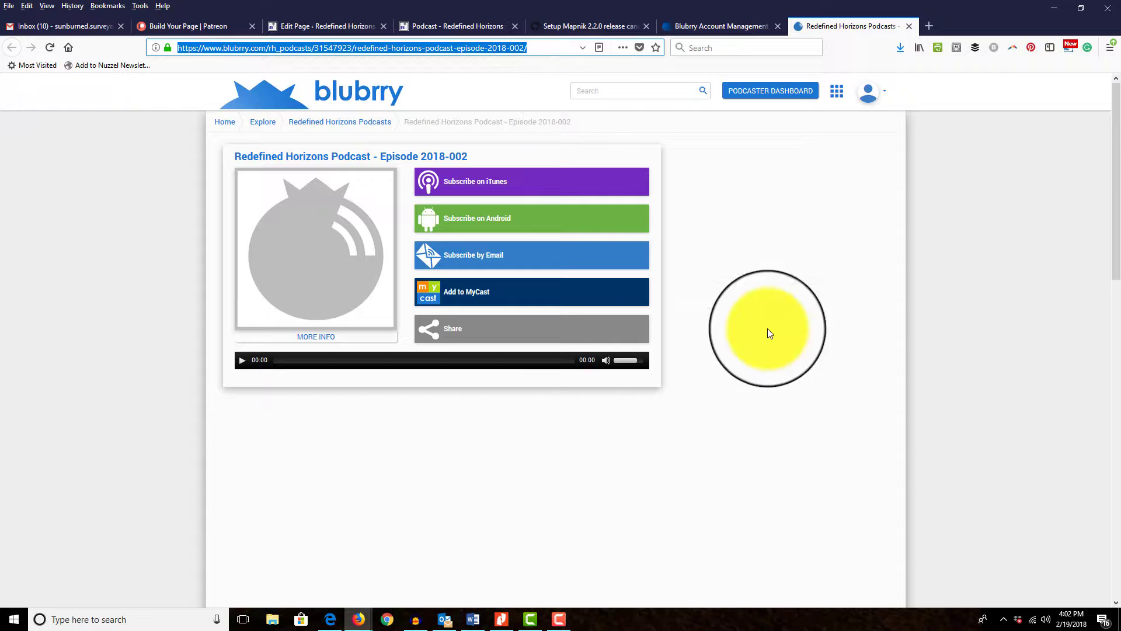
Step: Link episode #2's "Link To Episode On Blubrry (With Show Notes)" bullet to the copied Episode 2018-002 address
left_click(731, 23)
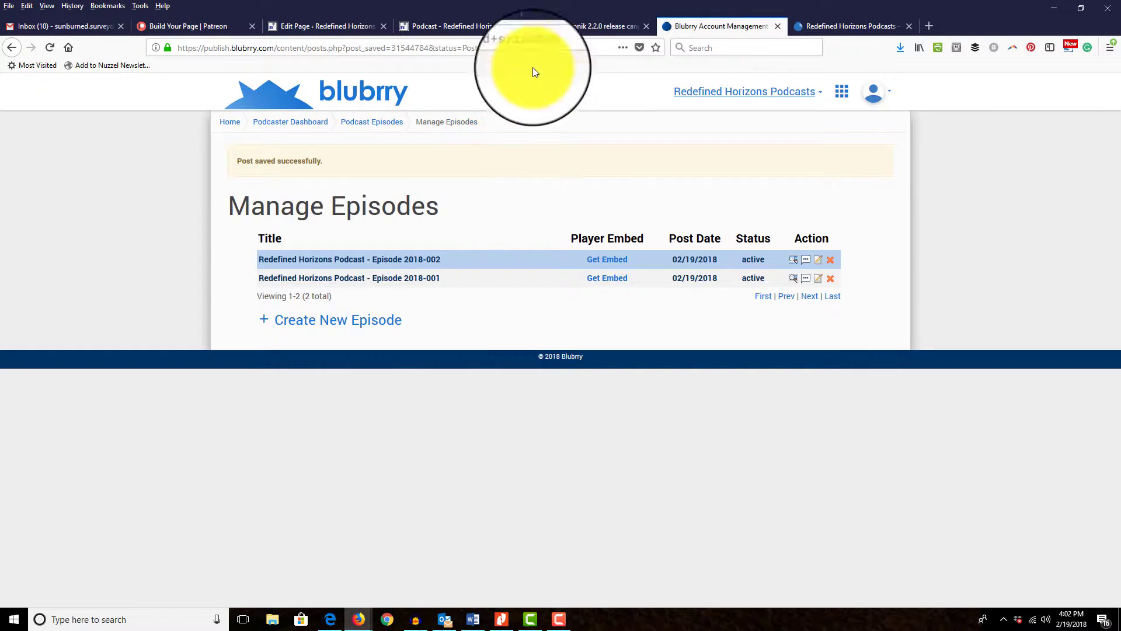
left_click(577, 26)
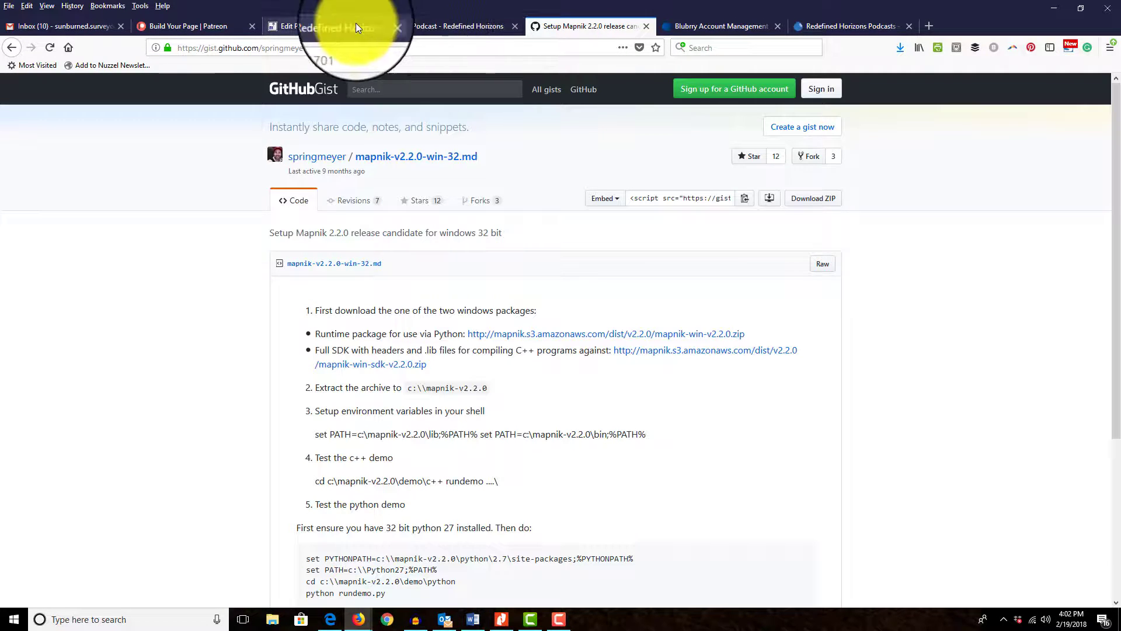
left_click(321, 27)
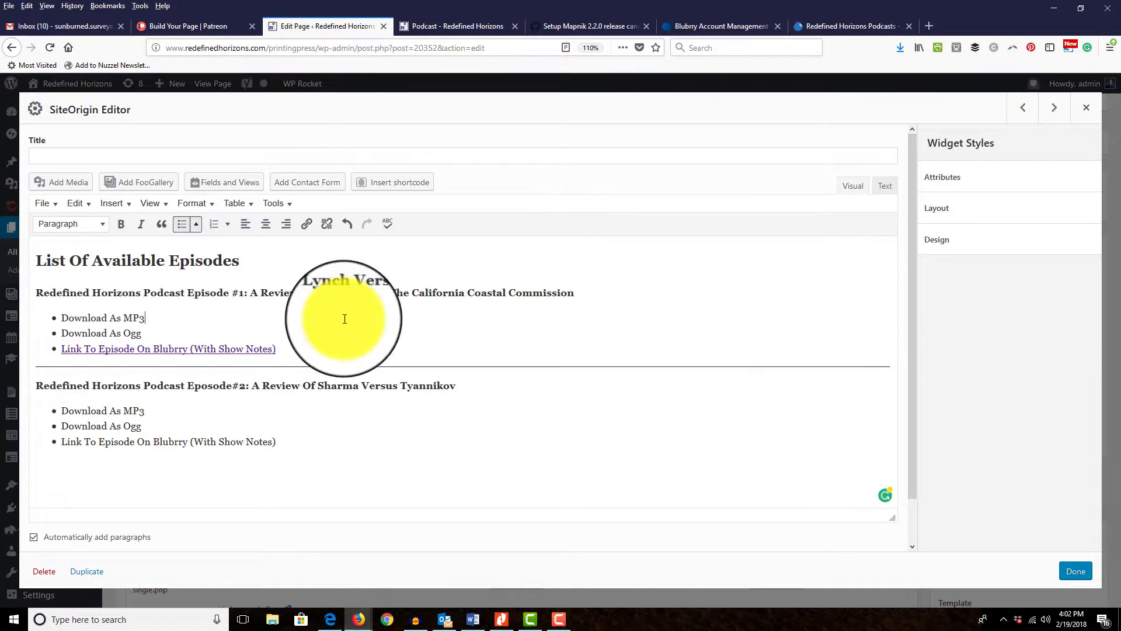
left_click_drag(278, 442, 55, 447)
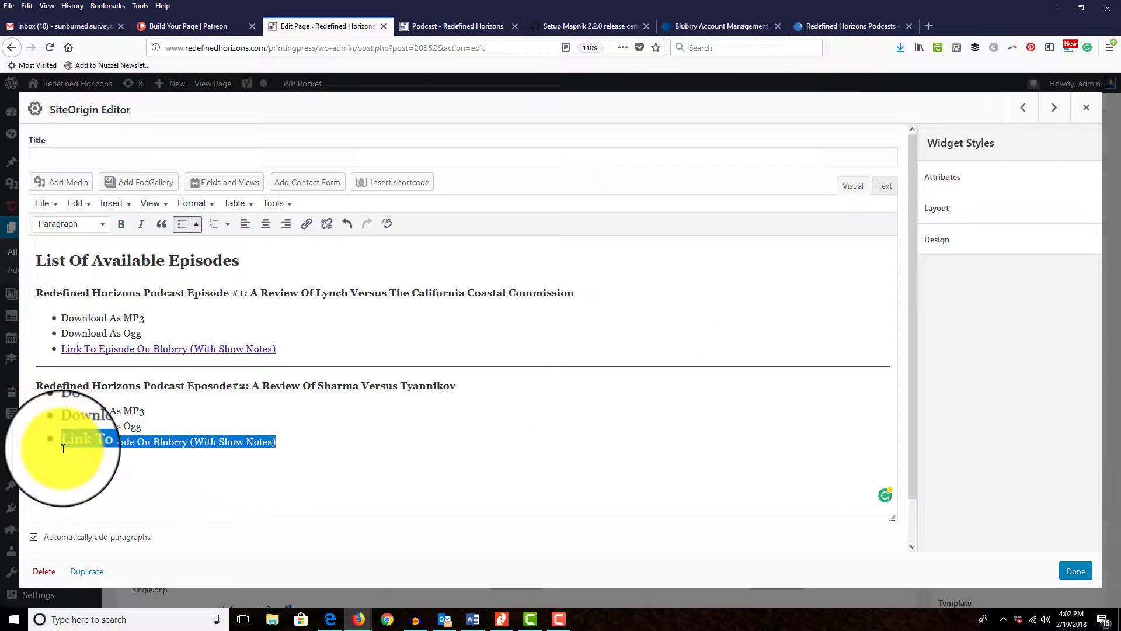
left_click(312, 231)
key("ctrl+v")
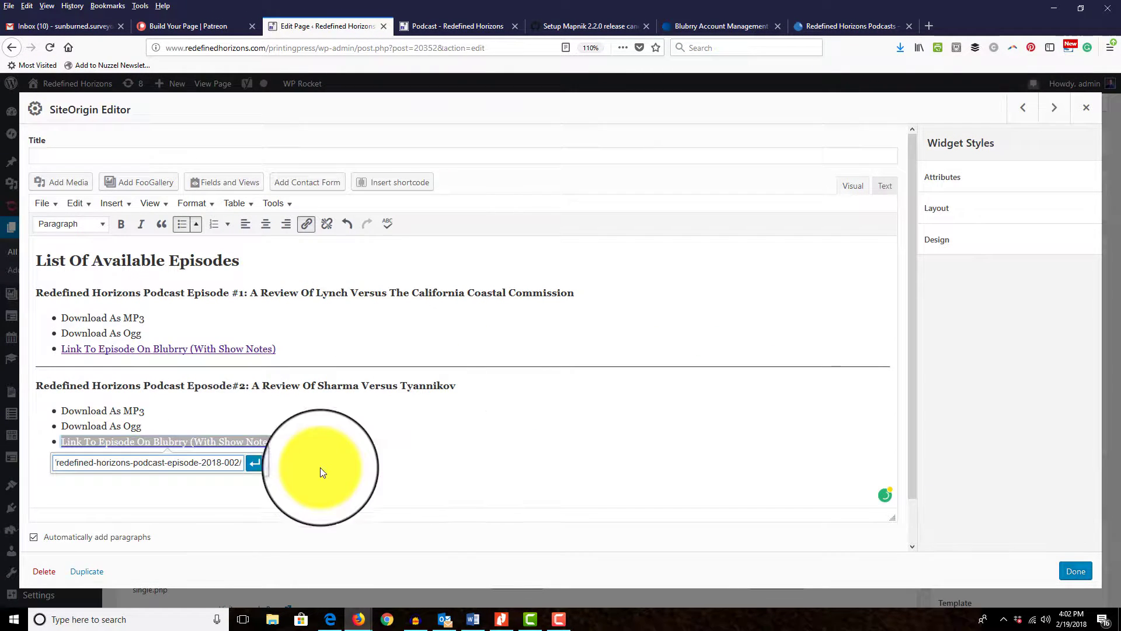
left_click(254, 462)
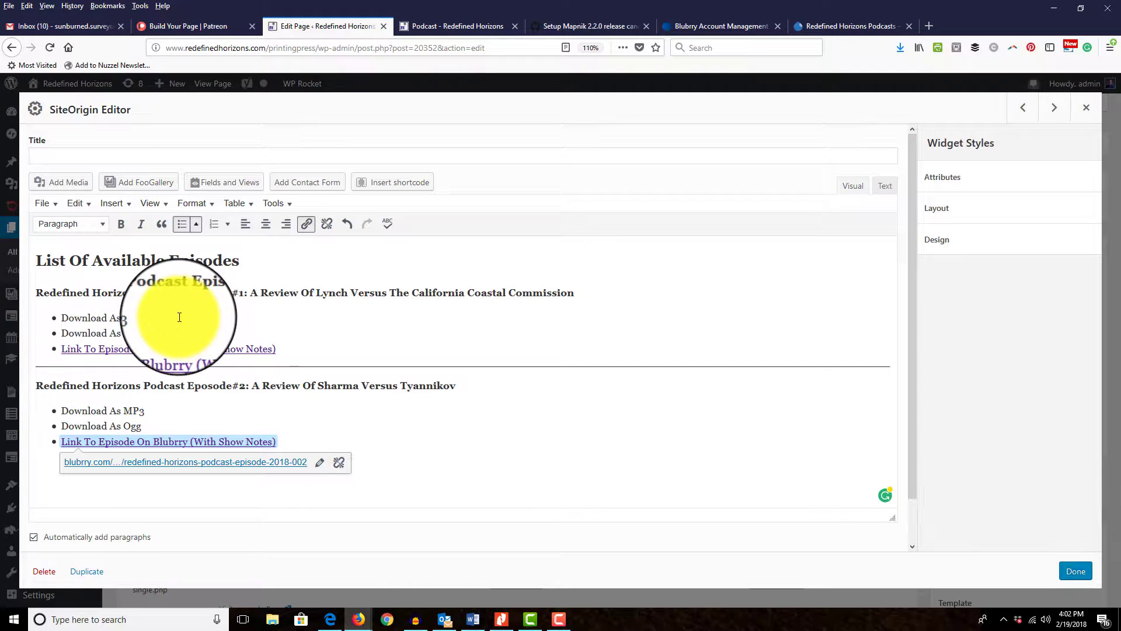
Step: Revisit the Blubrry episode pages and dismiss the FileZilla transfer notification
left_click(847, 26)
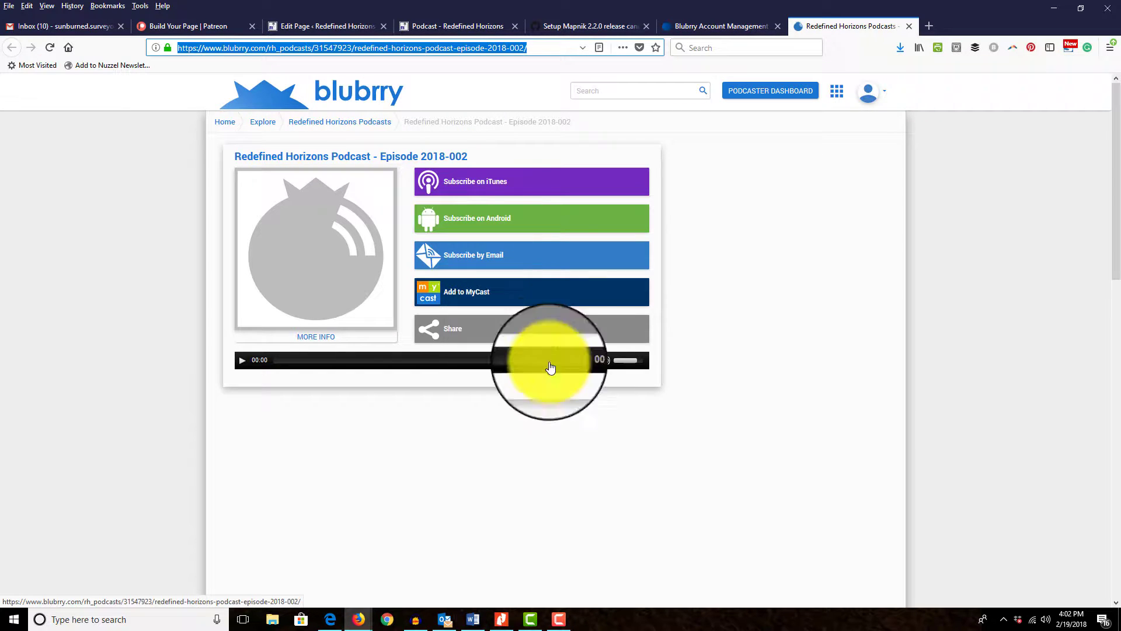
left_click(734, 23)
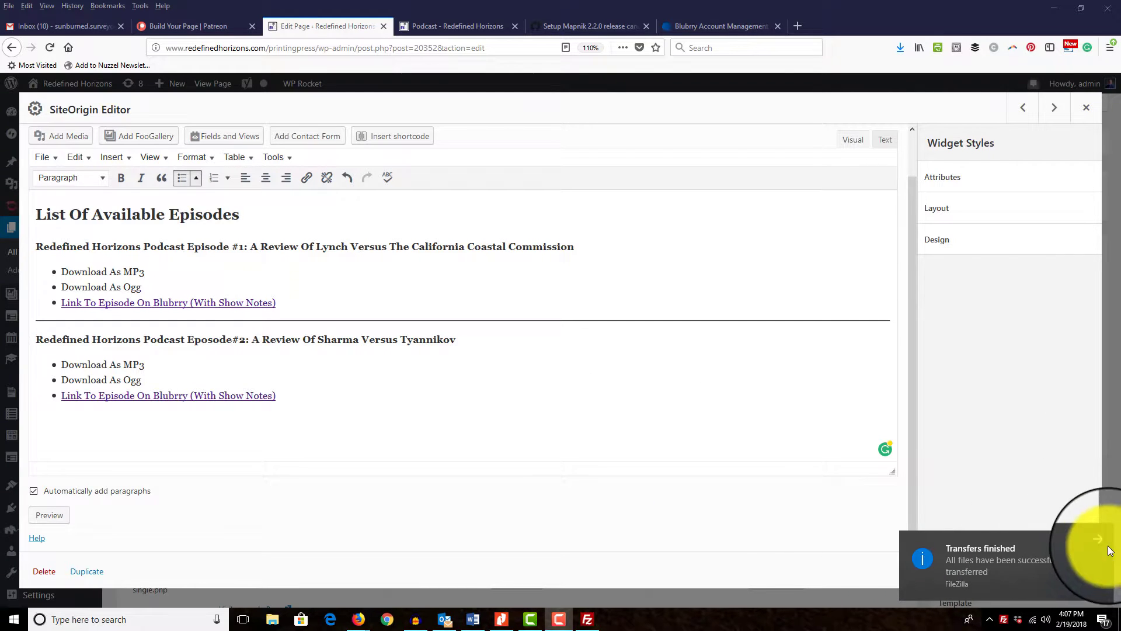
left_click(1098, 539)
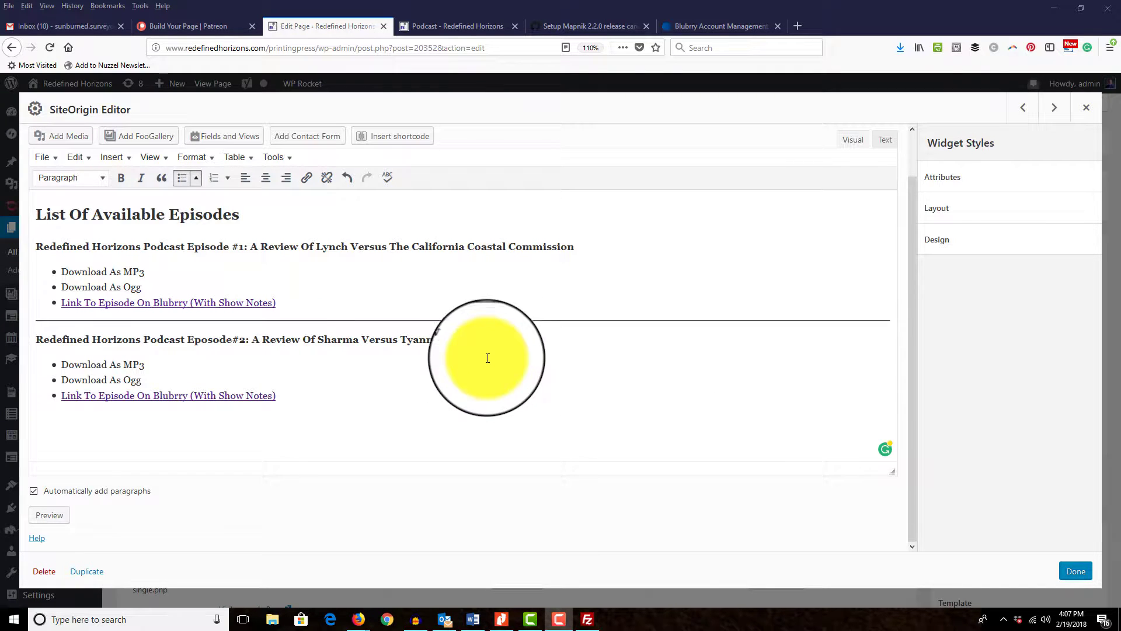
Step: Cut the horizontal line and the whole episode #2 entry from the text widget
left_click_drag(295, 303, 389, 415)
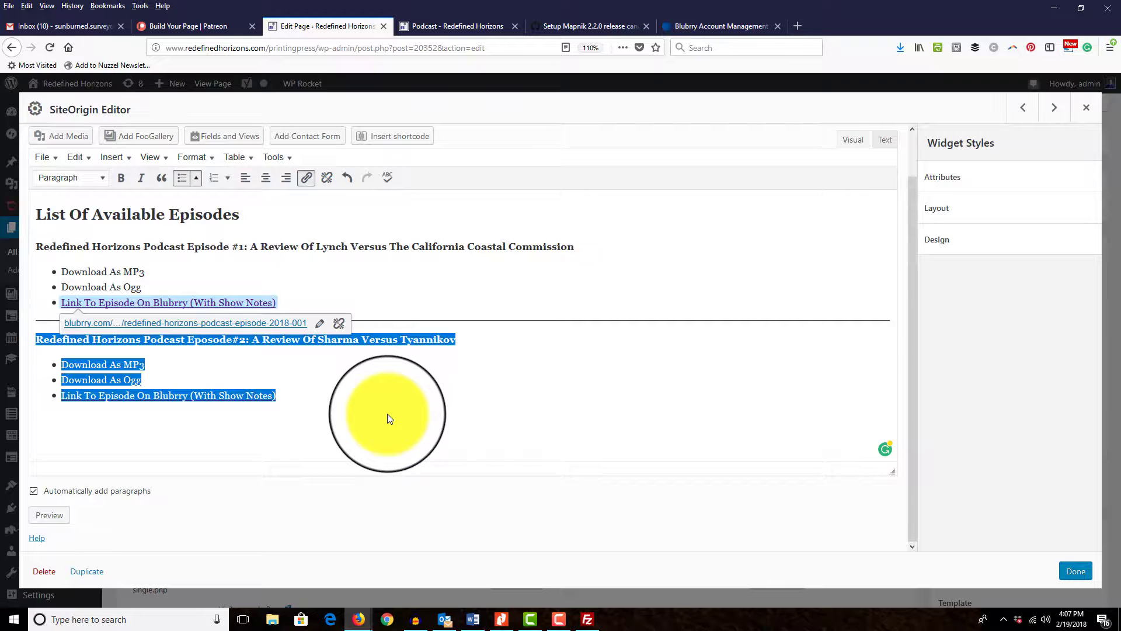
right_click(401, 344)
left_click(430, 369)
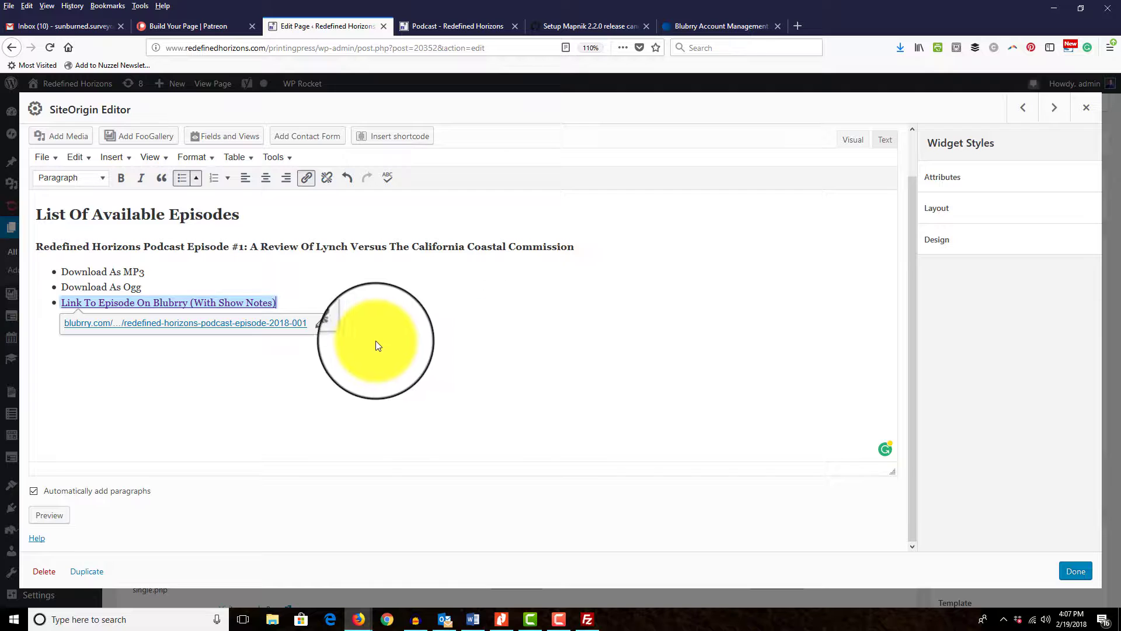
key("Up")
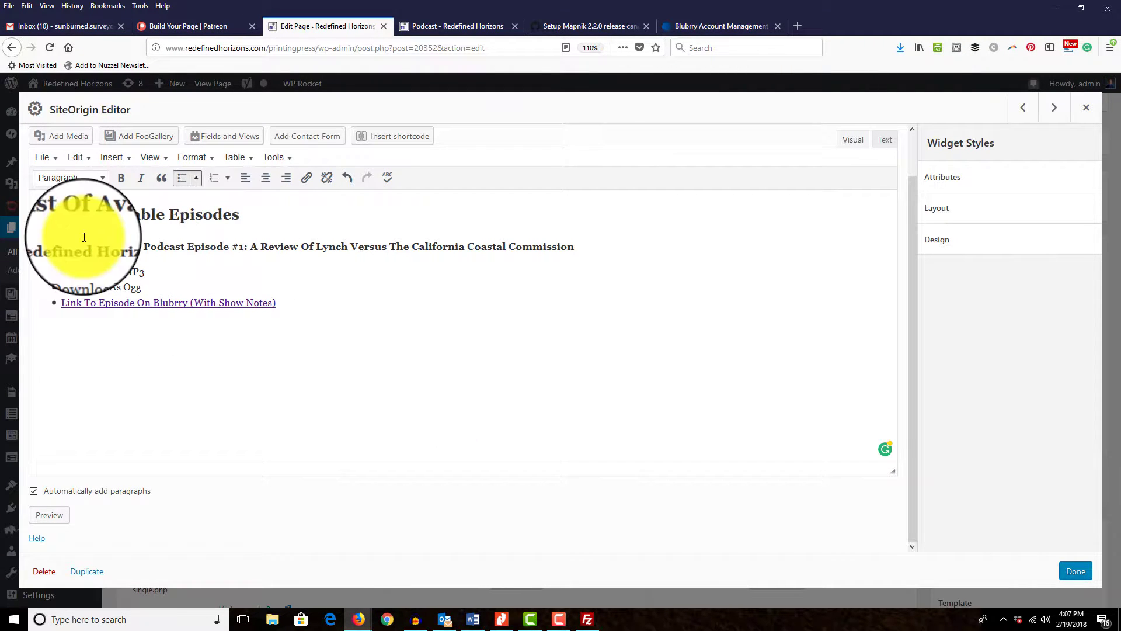
Step: Cut the episode #1 entry, remove the leftover bullet below the "List Of Available Episodes" heading, and finish editing the widget
left_click_drag(293, 310, 25, 250)
key("ctrl+c")
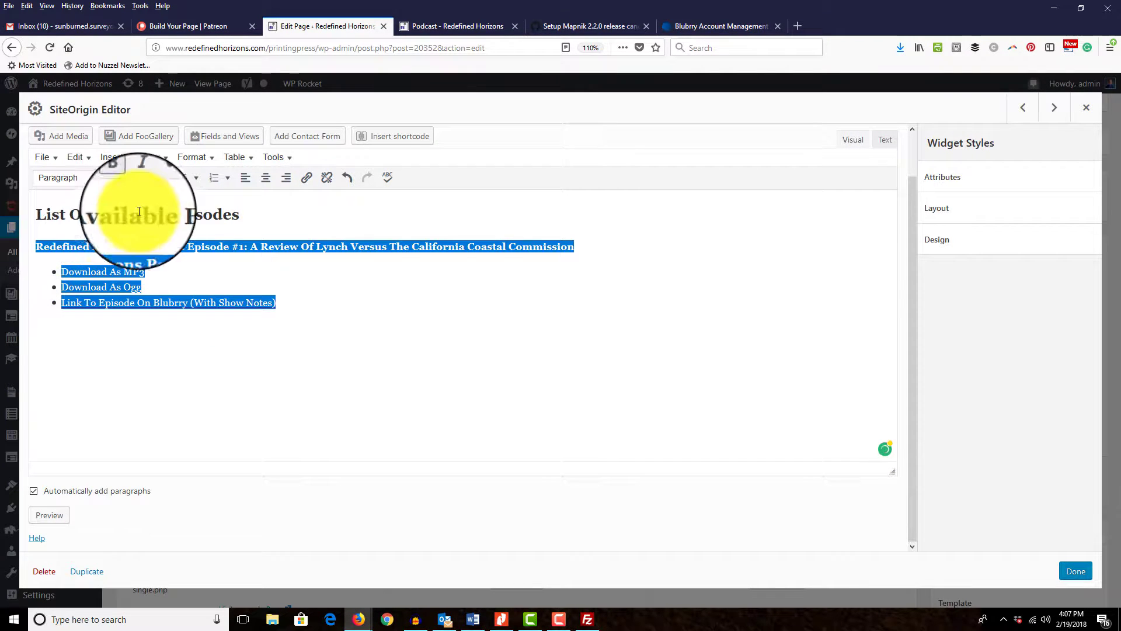
right_click(174, 250)
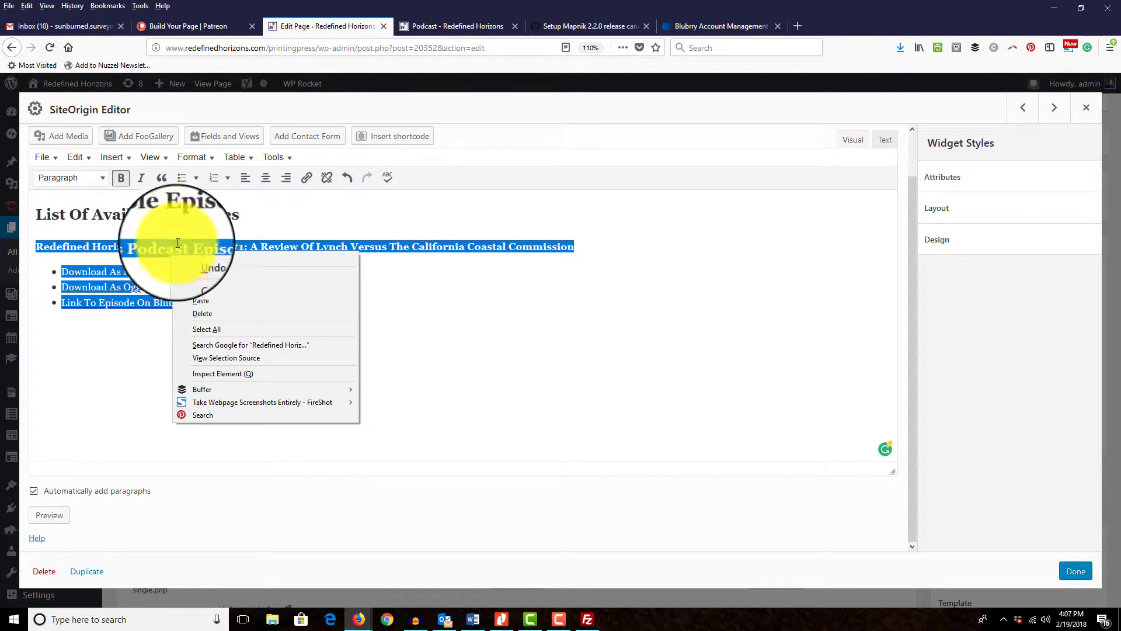
left_click(201, 275)
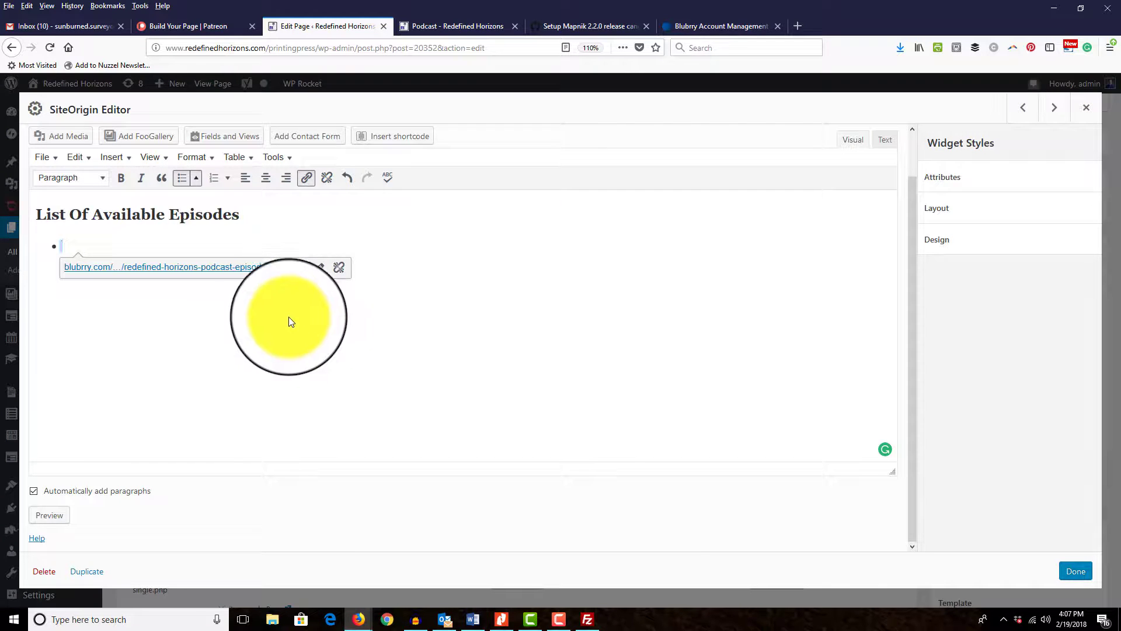
key("BackSpace")
key("BackSpace")
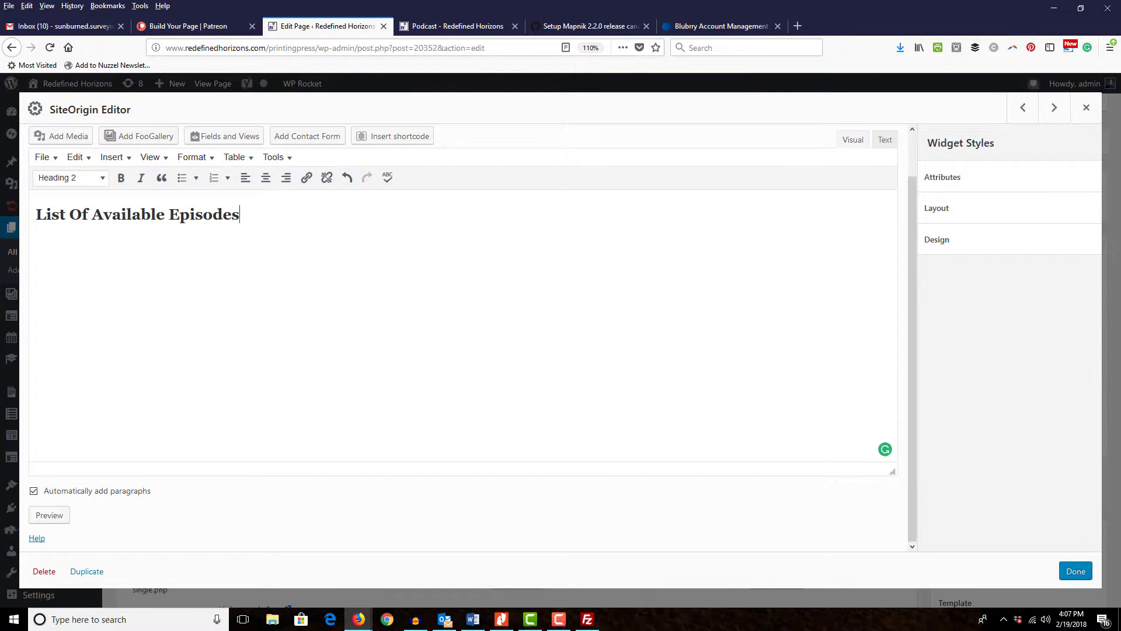
left_click(1076, 570)
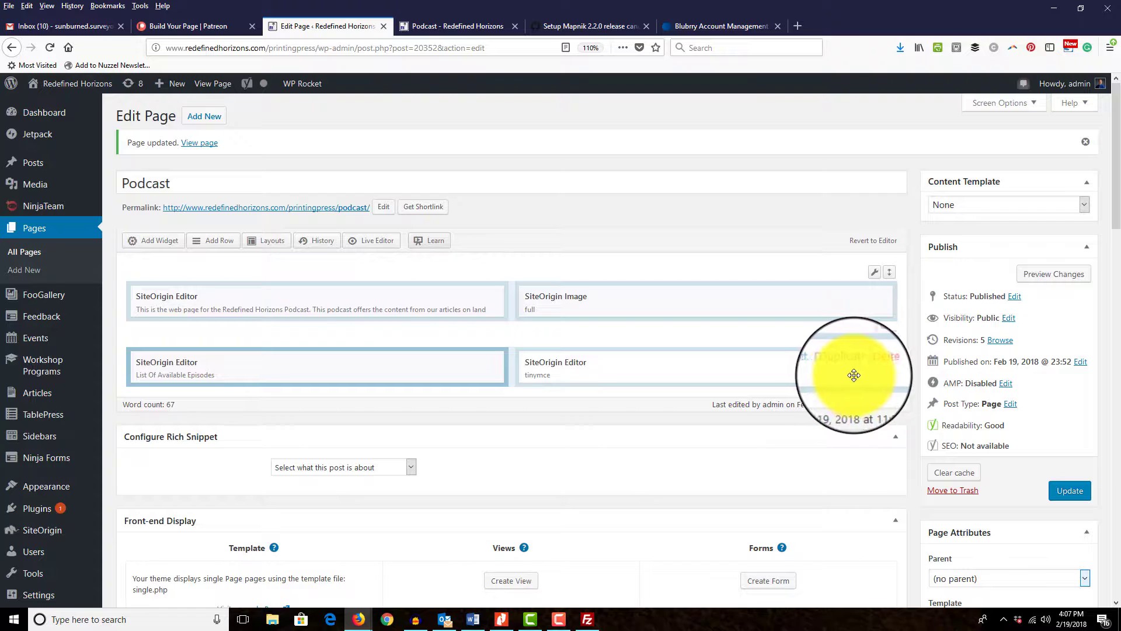
Step: Delete the empty editor widget beside "List Of Available Episodes" and insert a new row with two even columns
left_click_drag(873, 371, 170, 242)
left_click(215, 240)
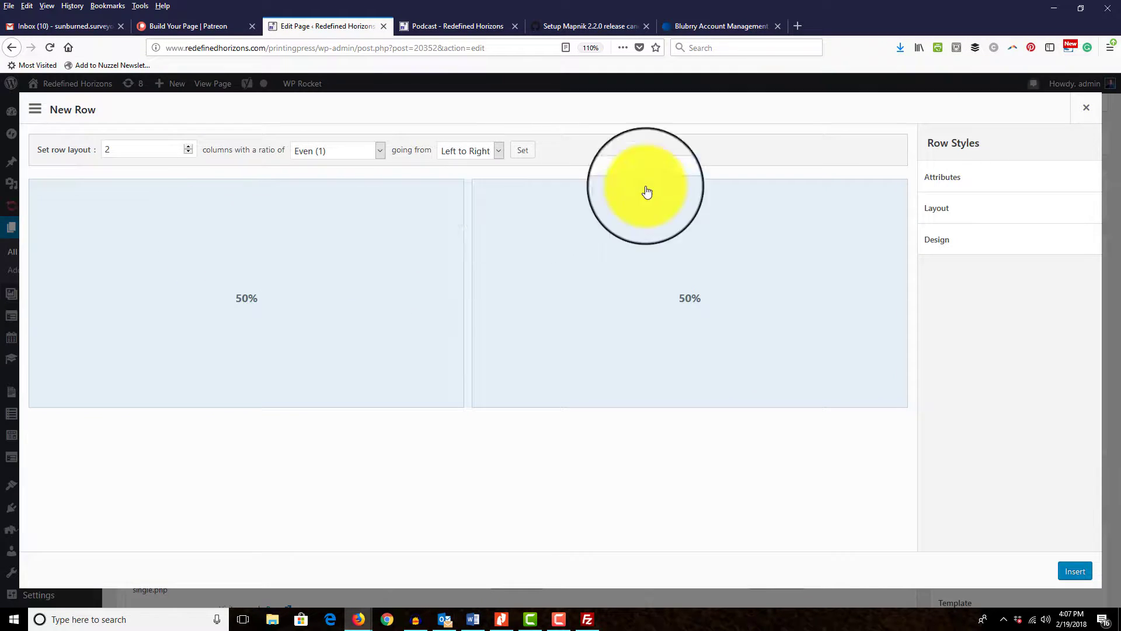
left_click(1076, 571)
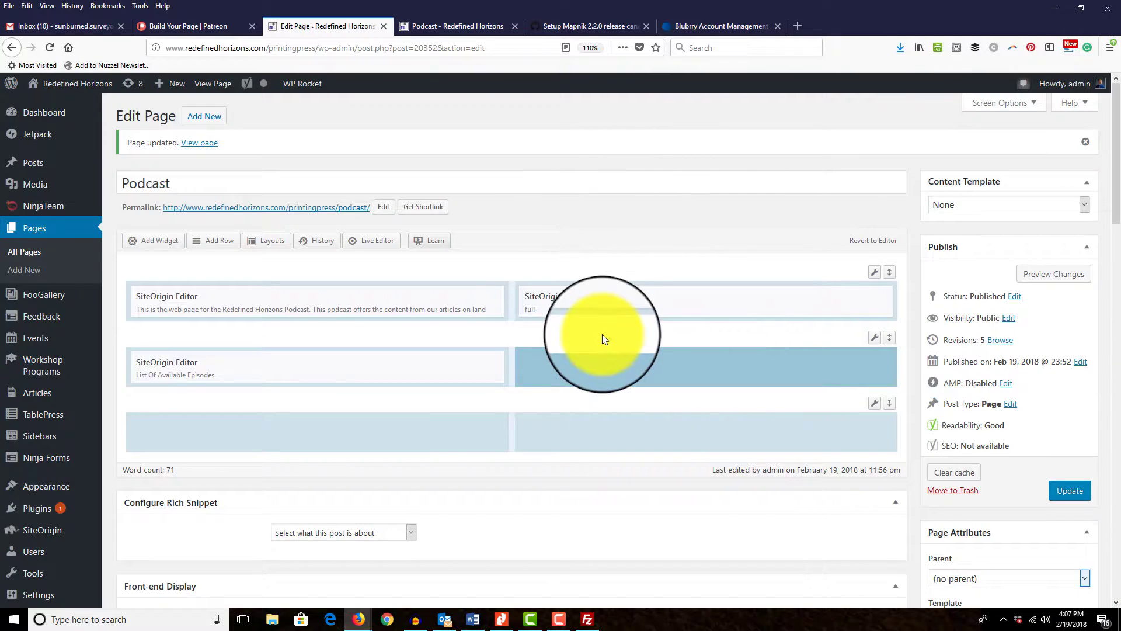
scroll(642, 292, "down", 3)
scroll(314, 250, "up", 3)
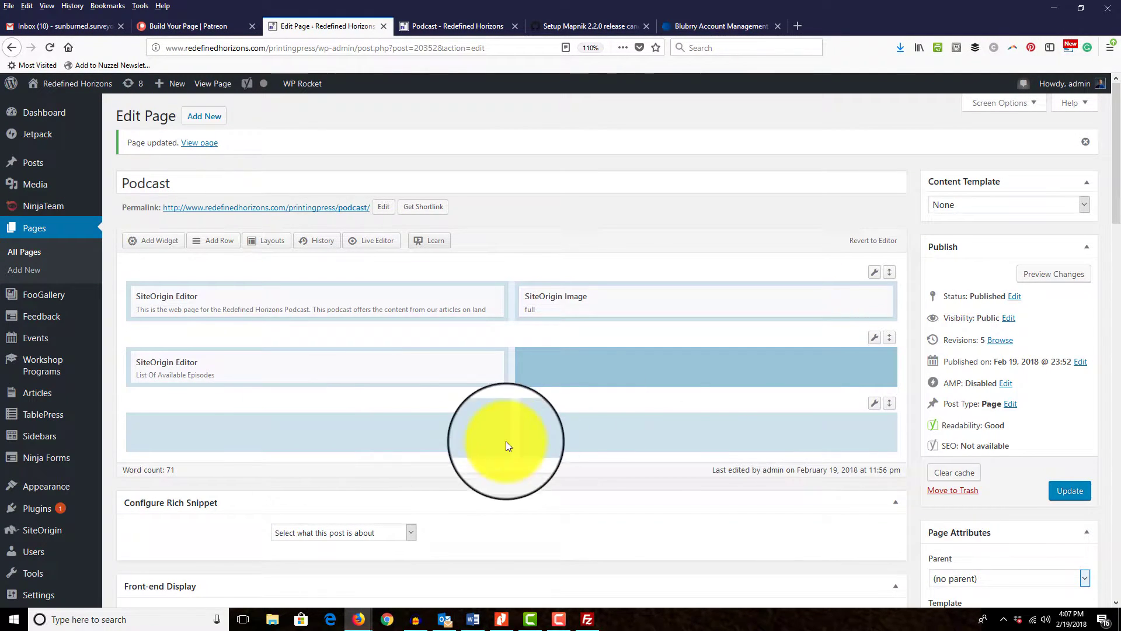
Step: Add a SiteOrigin Editor widget to each of the two cells of the new row
left_click(404, 431)
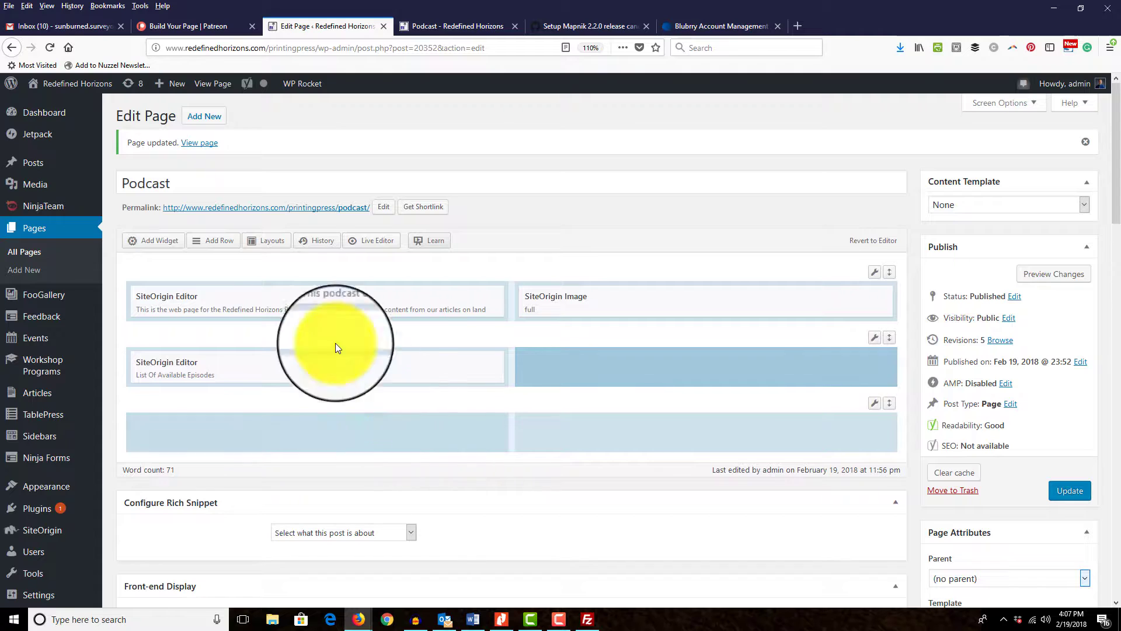
left_click(184, 240)
left_click(928, 378)
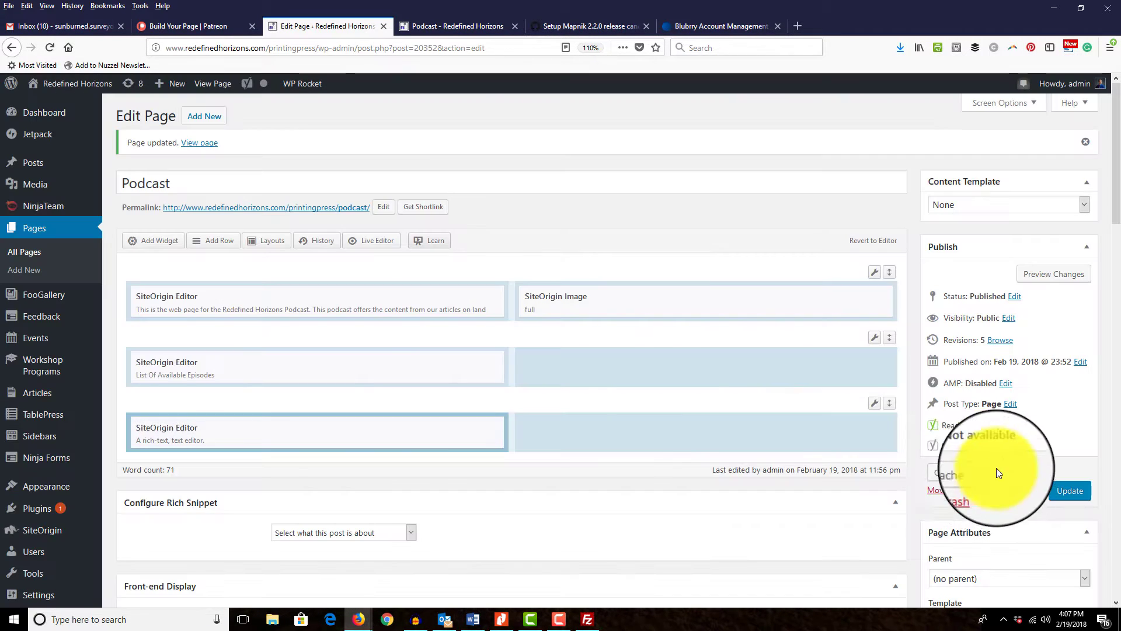
left_click(660, 422)
left_click_drag(570, 303, 564, 305)
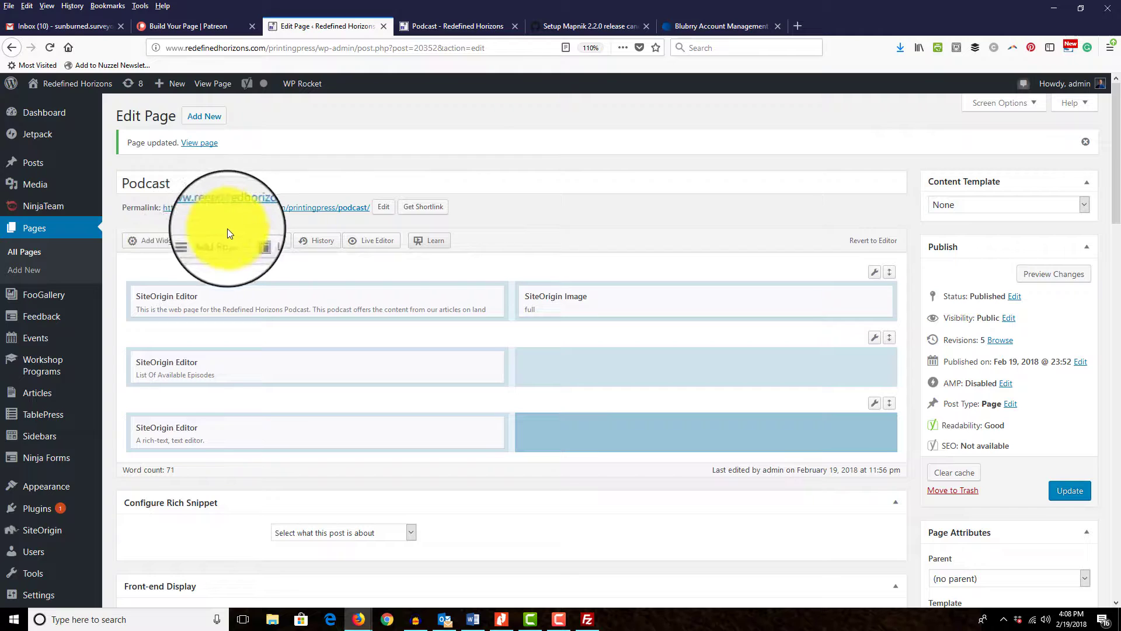
left_click(154, 240)
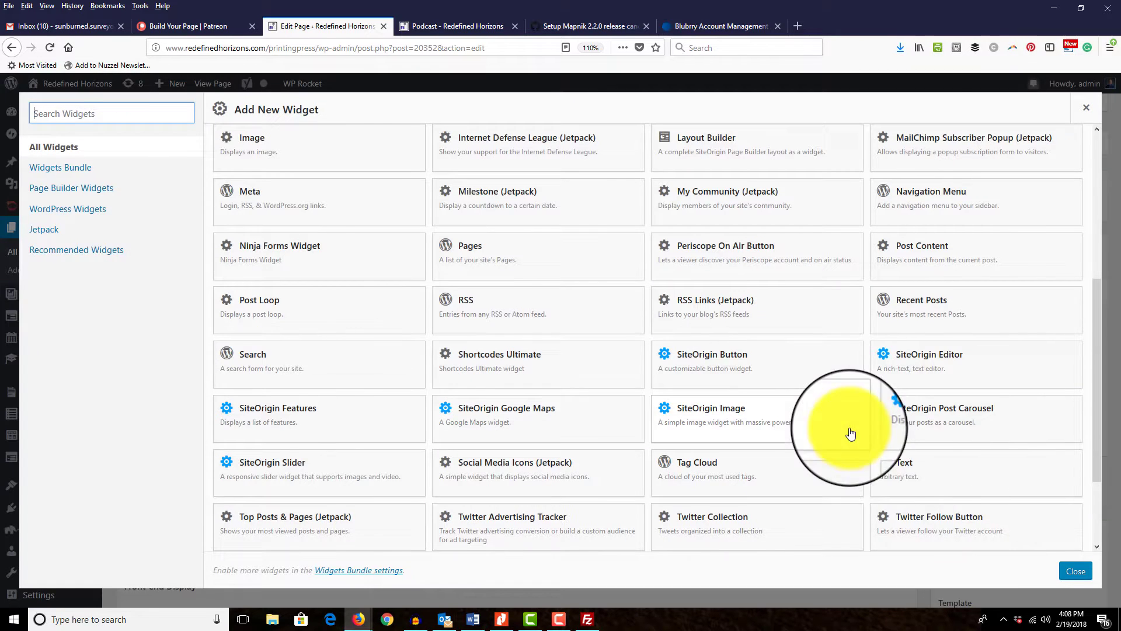
left_click(931, 363)
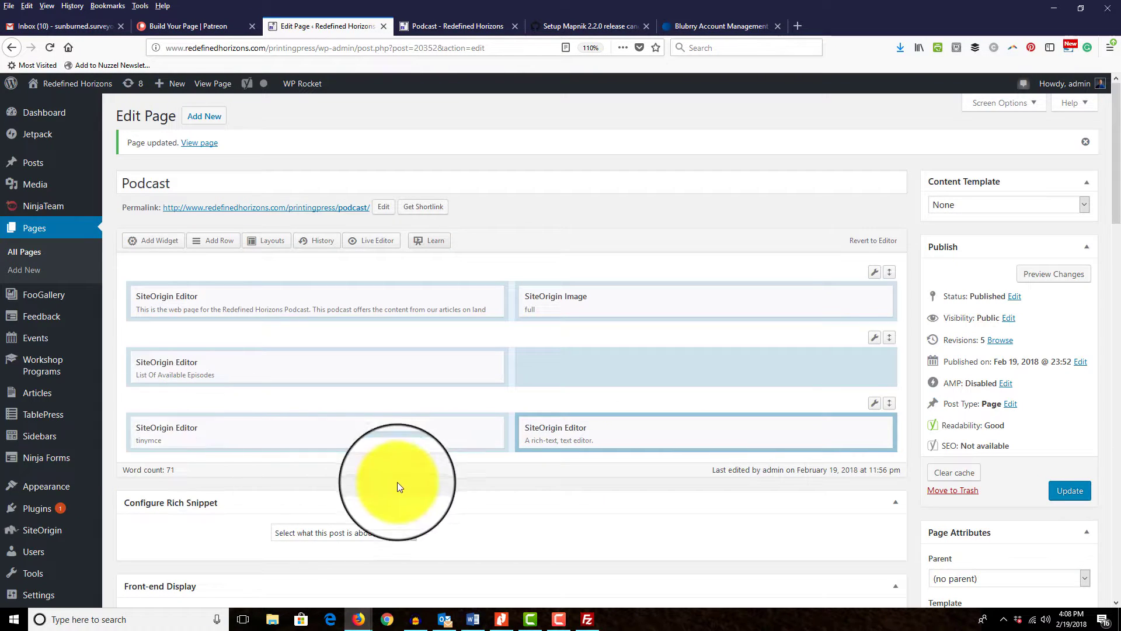
Step: Paste the cut episode #1 entry into the first editor widget of the new row
left_click(431, 431)
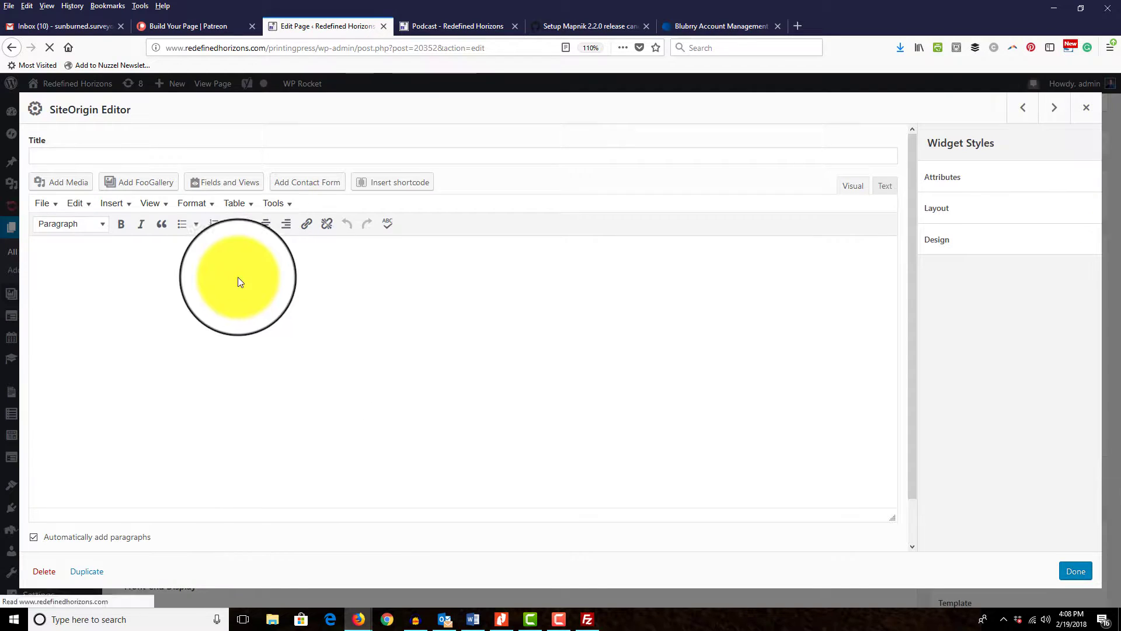
key("ctrl+v")
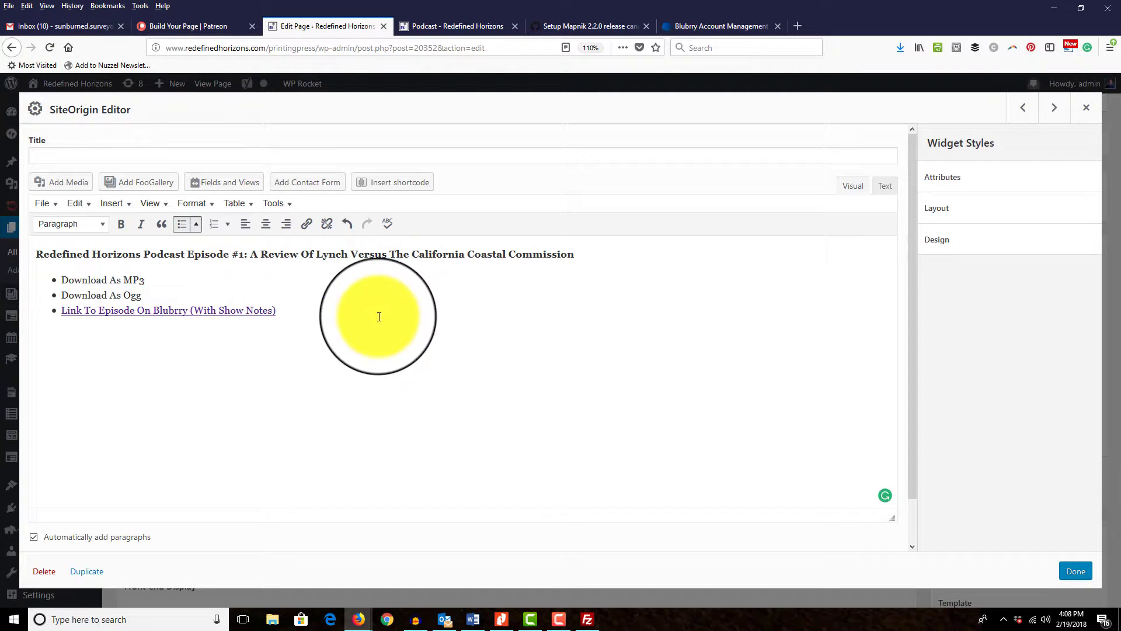
left_click(356, 319)
left_click(146, 280)
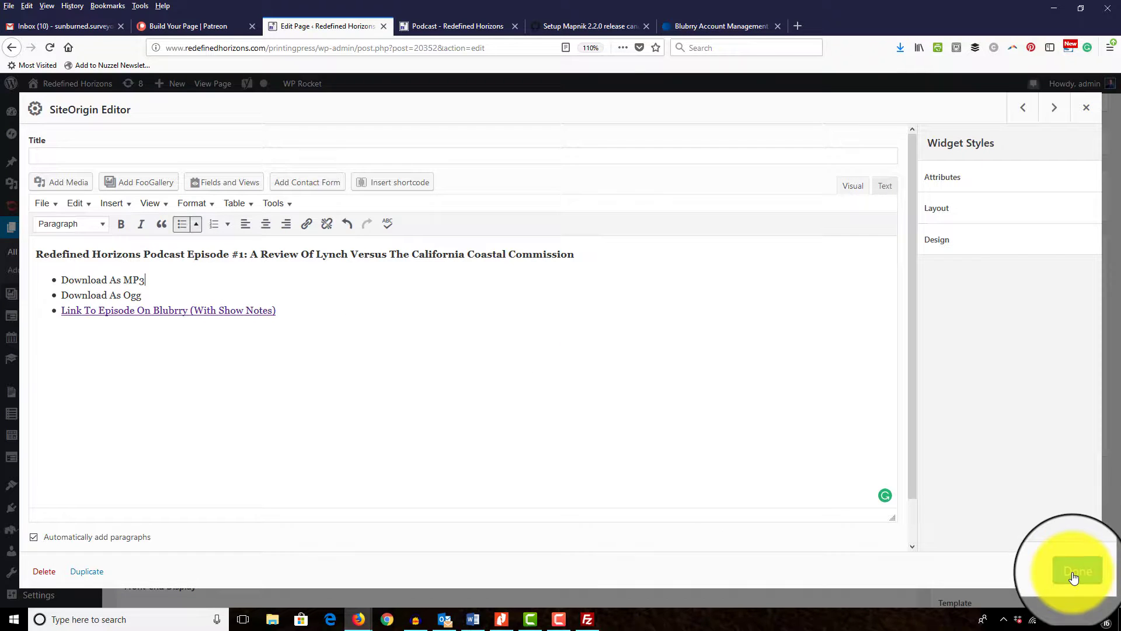
Step: Remove the "Link To Episode On Blubrry (With Show Notes)" bullet from the episode #1 entry and finish editing the widget
left_click_drag(277, 310, 19, 309)
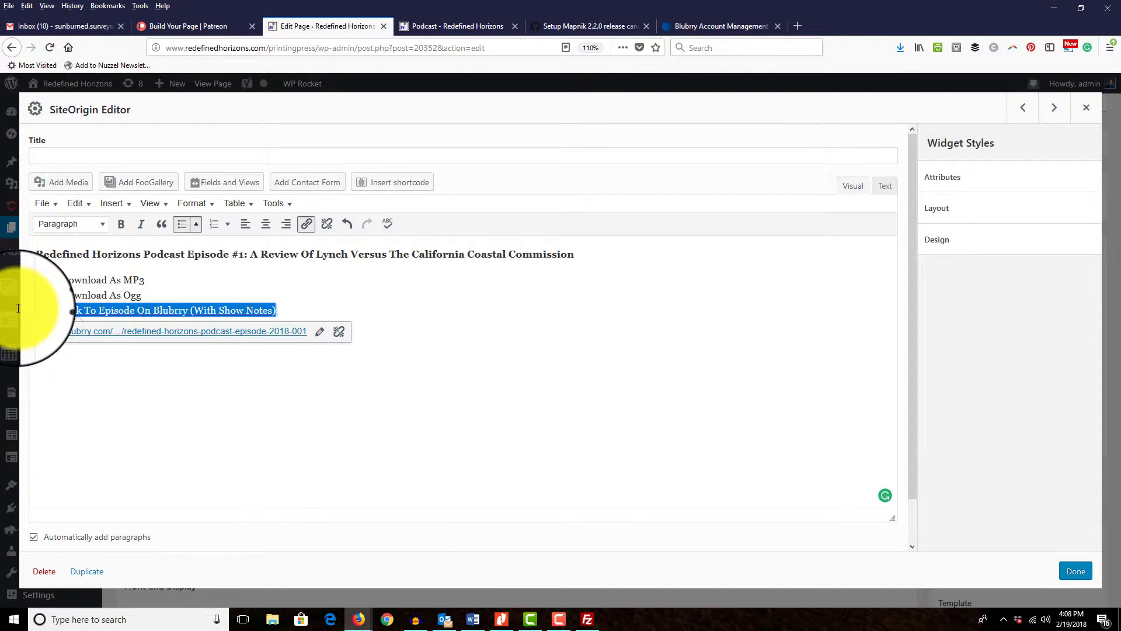
key("BackSpace")
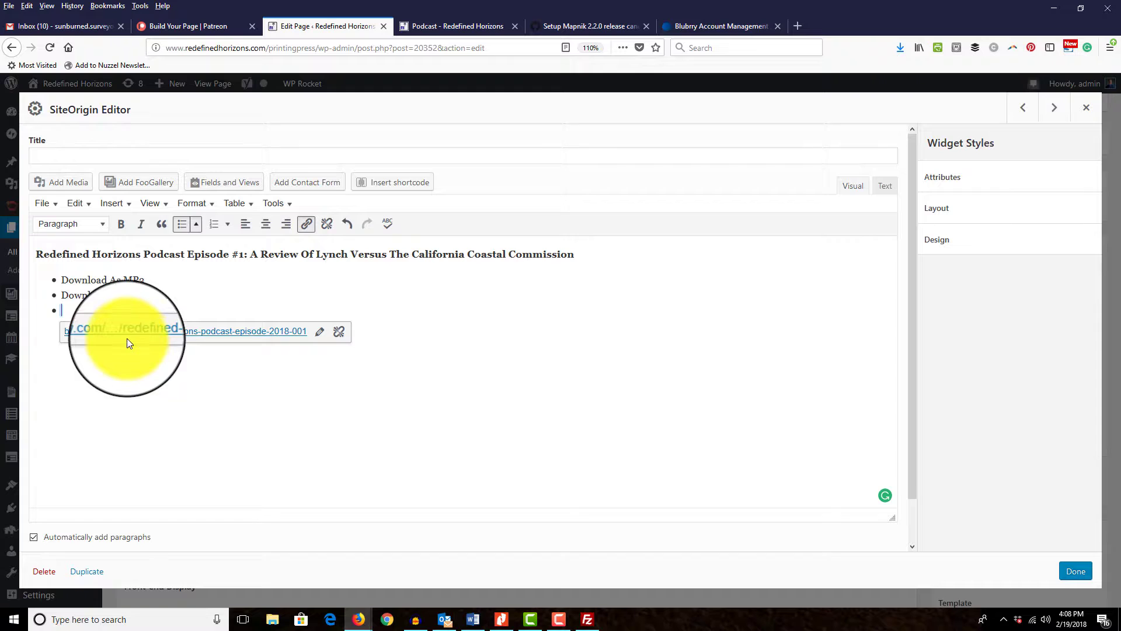
key("BackSpace")
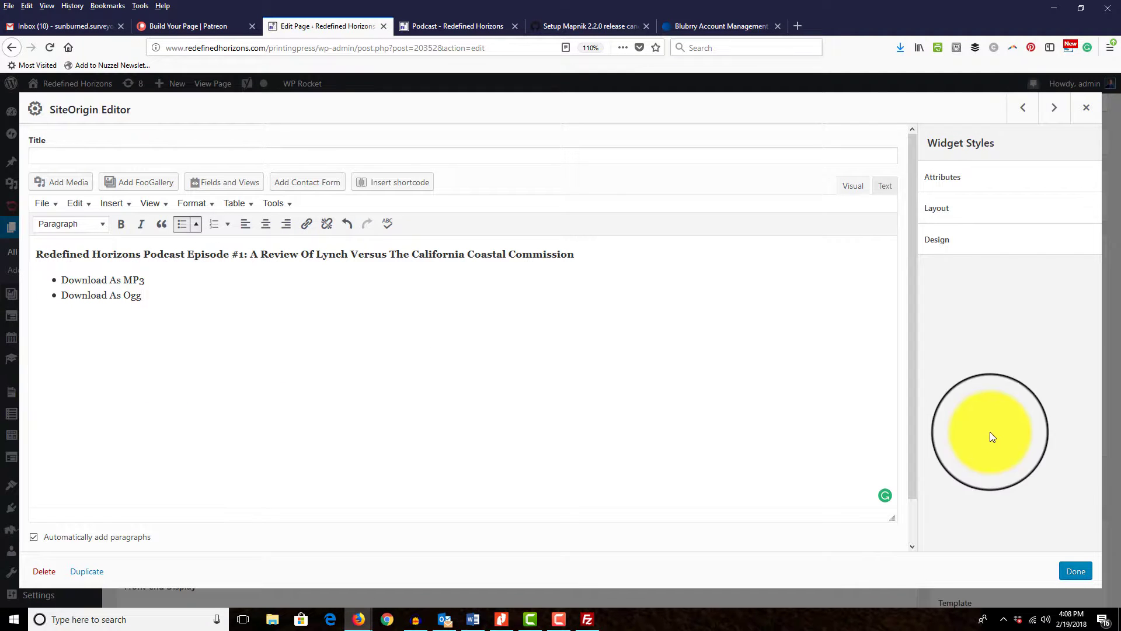
left_click(1075, 570)
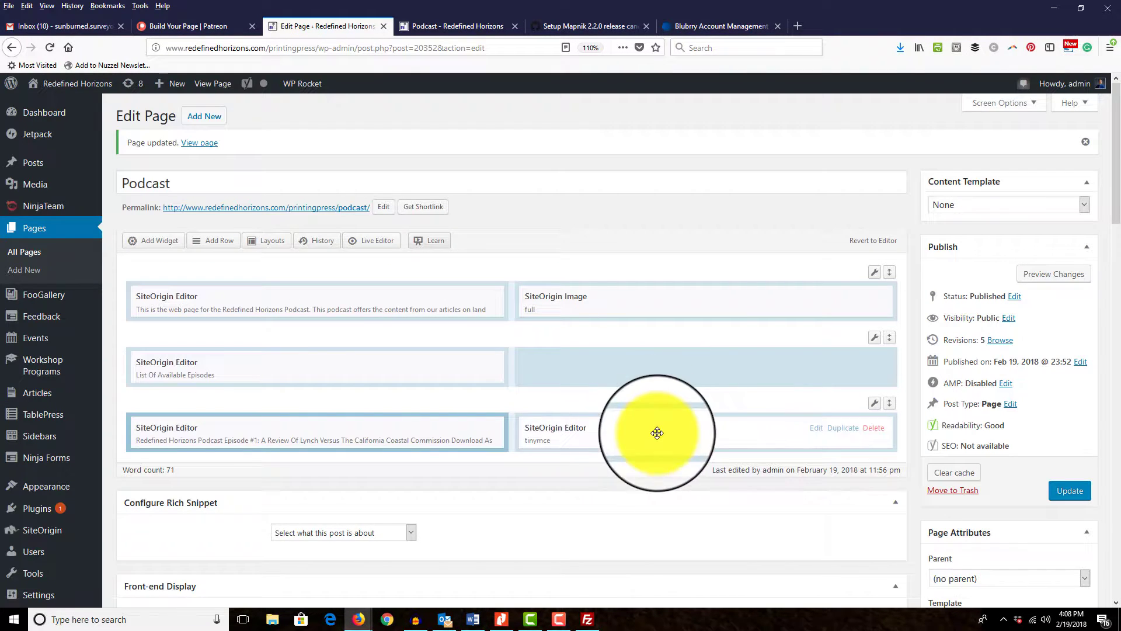
Step: Enter a bold "Show Notes" heading in the empty editor widget beside the episode #1 entry
left_click(816, 427)
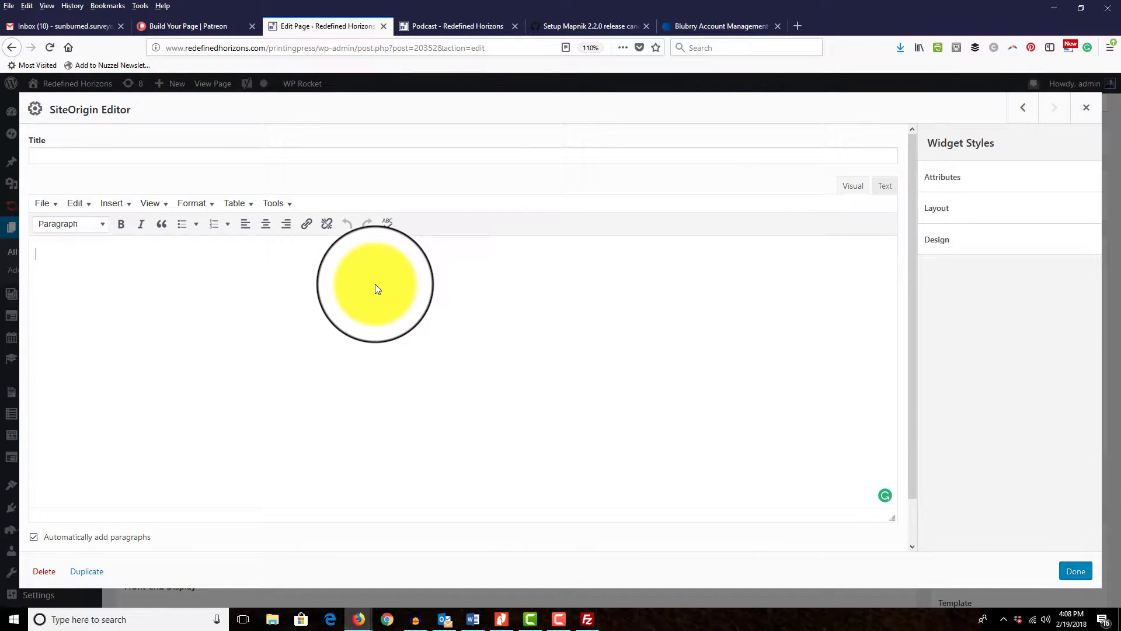
type("Show Notes")
left_click_drag(246, 275, 50, 220)
left_click(121, 224)
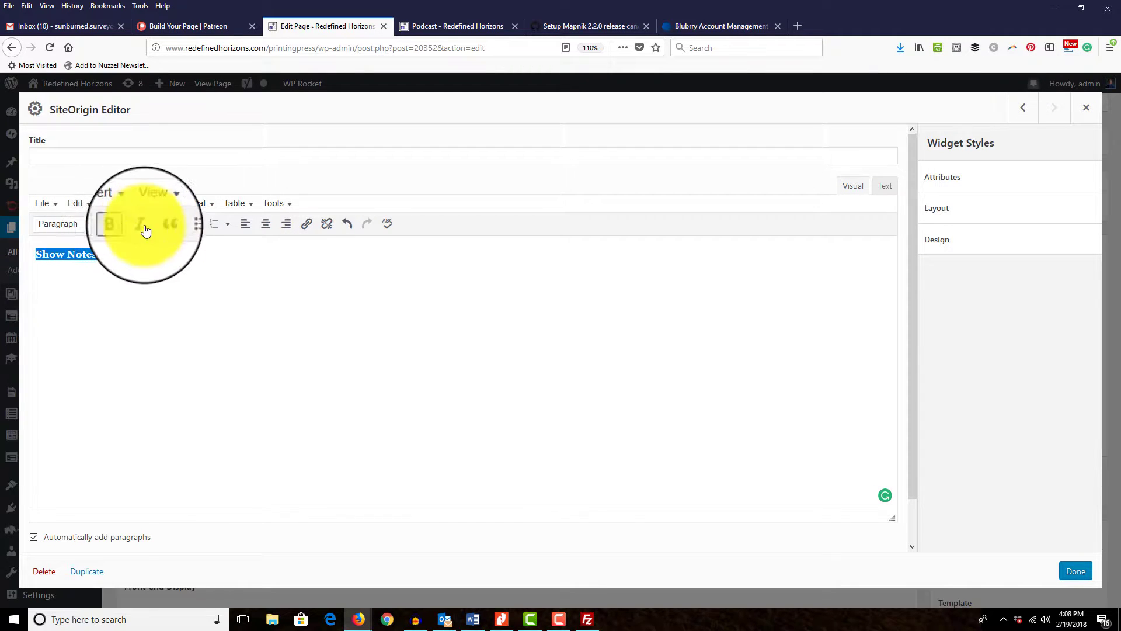
left_click(190, 275)
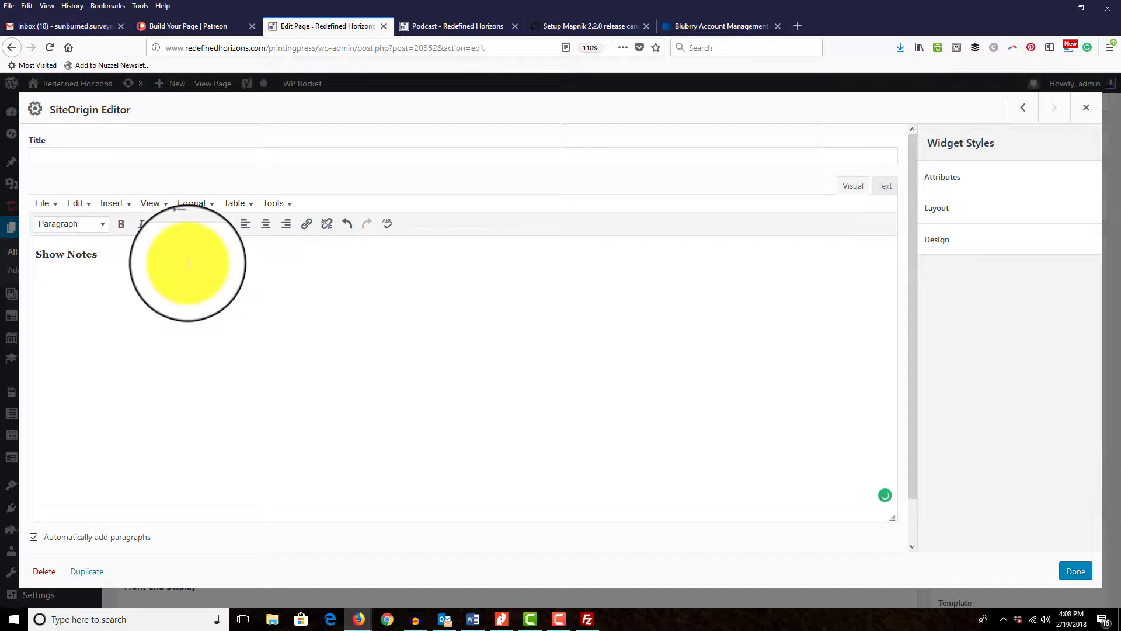
Step: Add a bullet below the heading reading: Link to PDF Article "A Review Of Lynch Versus The California Coastal Commission"
left_click(182, 224)
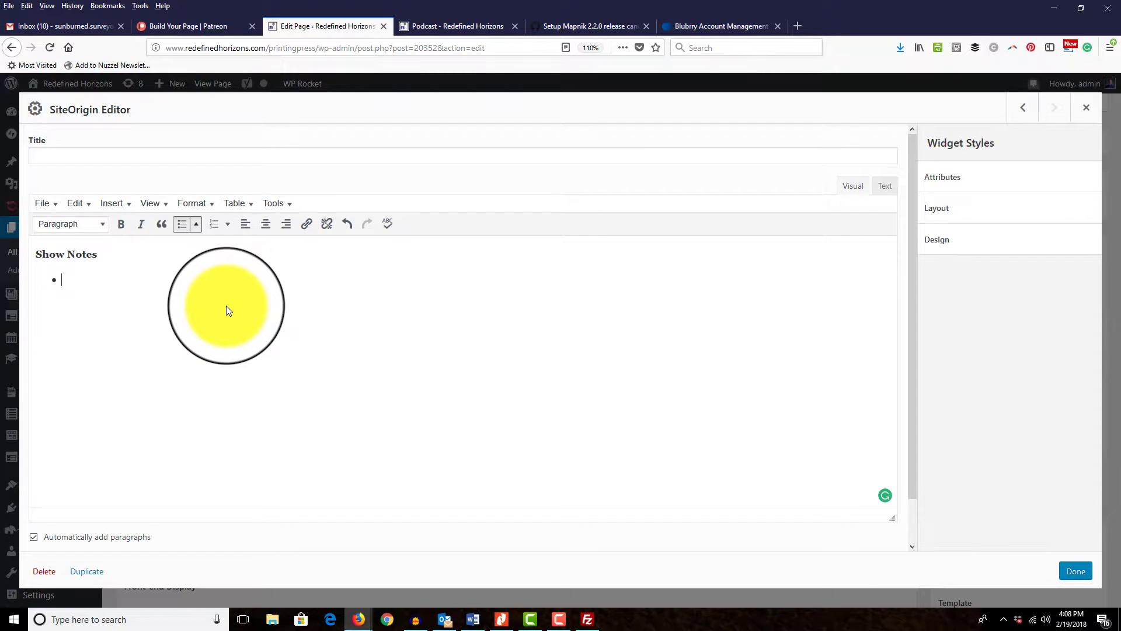
type("Link to ")
type("PDF Article ")
type("\"")
type("Sha")
key("BackSpace")
key("BackSpace")
key("BackSpace")
type("Lyn")
key("BackSpace")
key("BackSpace")
key("BackSpace")
type("A Review Of Lynch Ve")
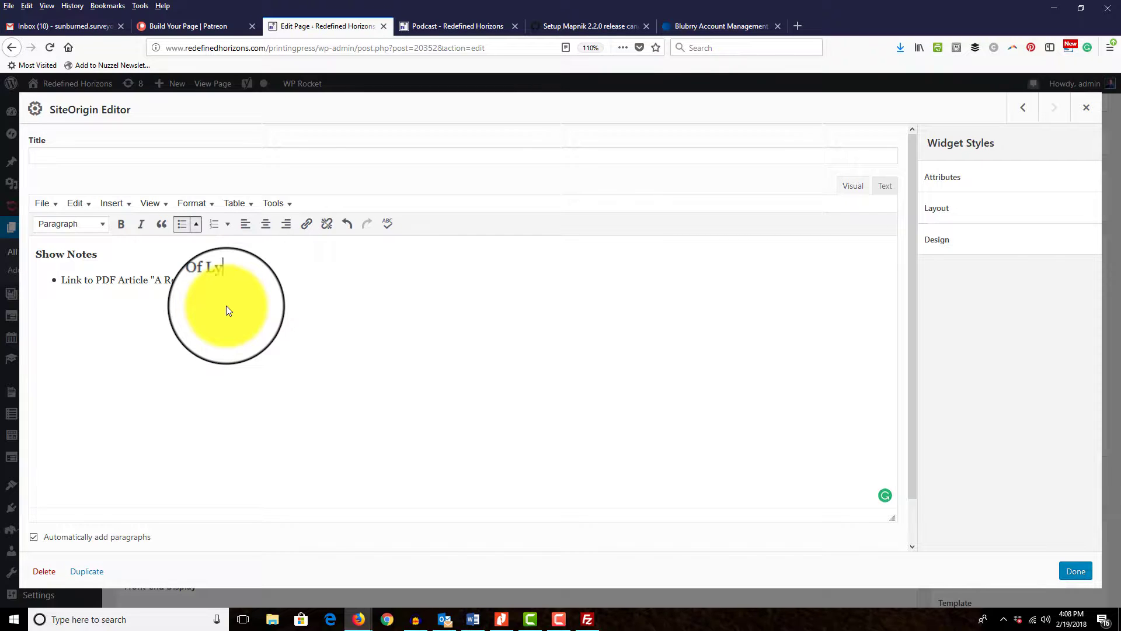
type("rsus The Californi")
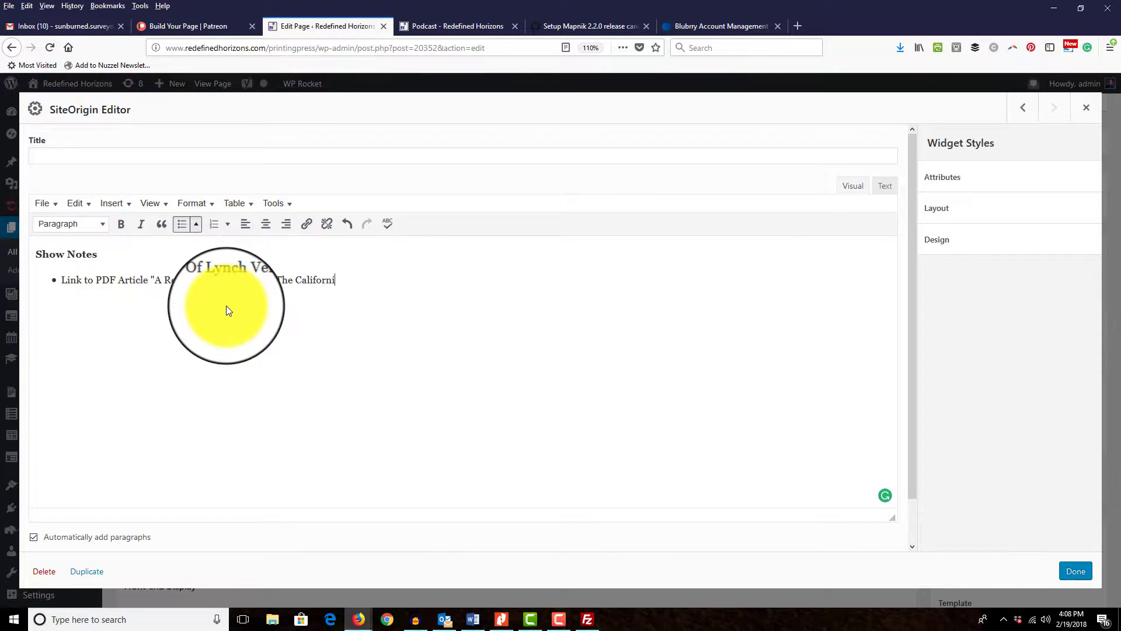
type("a Coastal Commission\".")
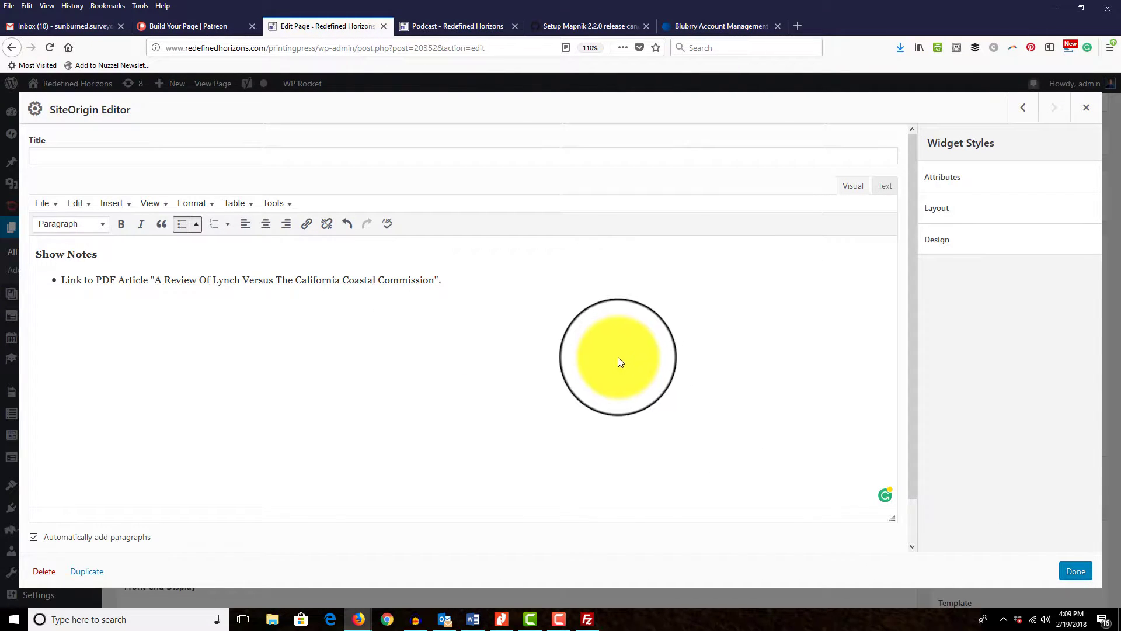
Step: Copy the PDF article address from the show notes on Blubrry's Episode 2018-001 page and return to the page editor
left_click(706, 27)
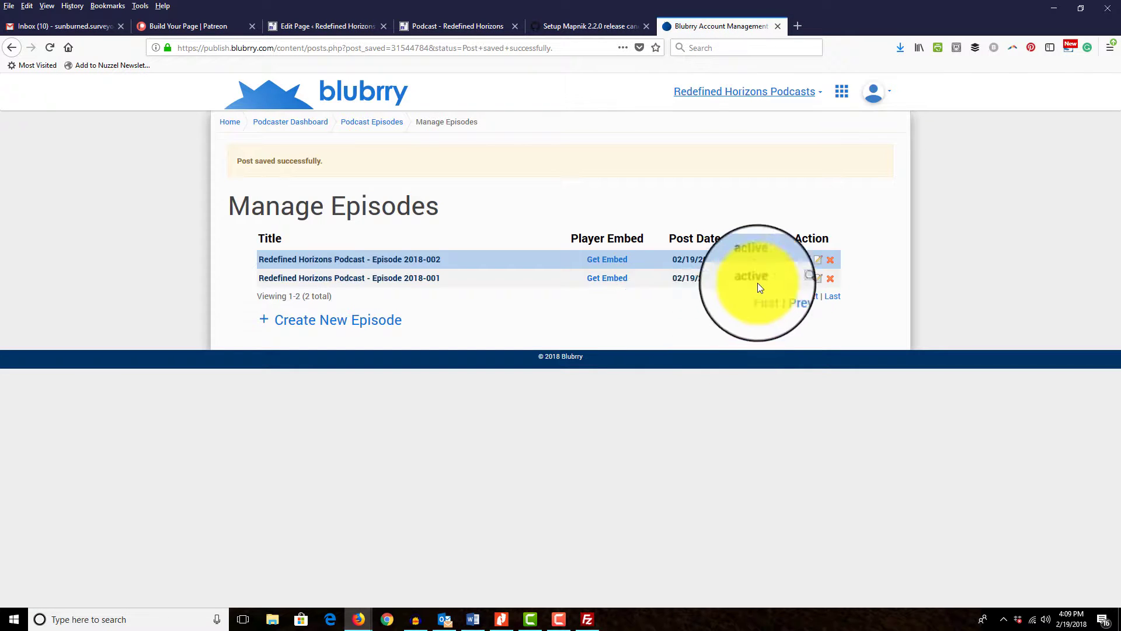
left_click(793, 285)
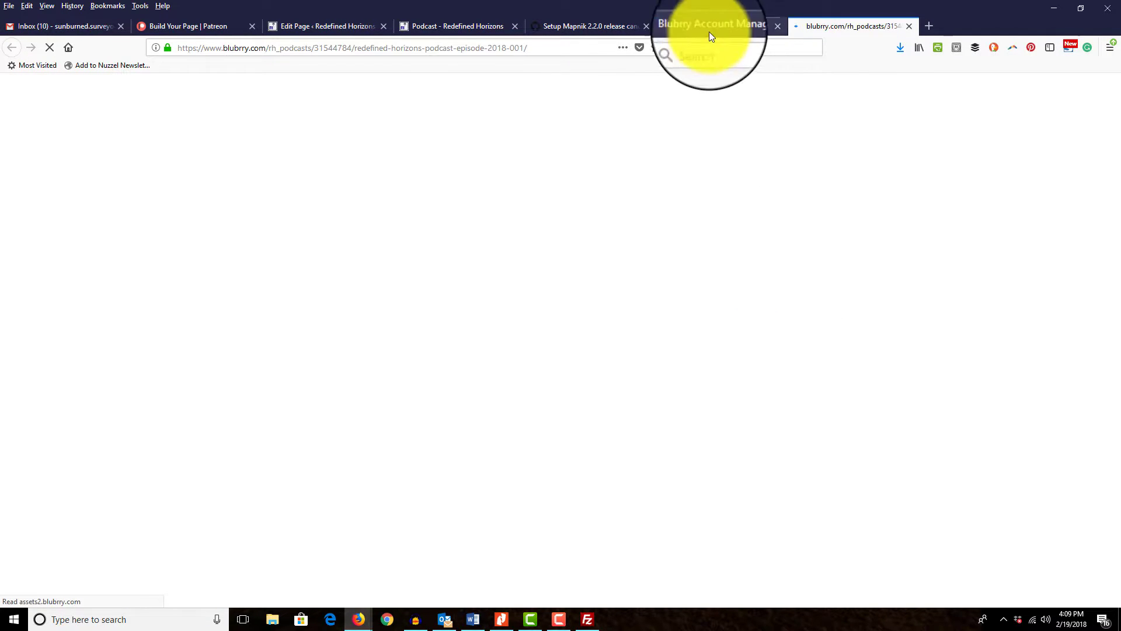
scroll(429, 475, "down", 3)
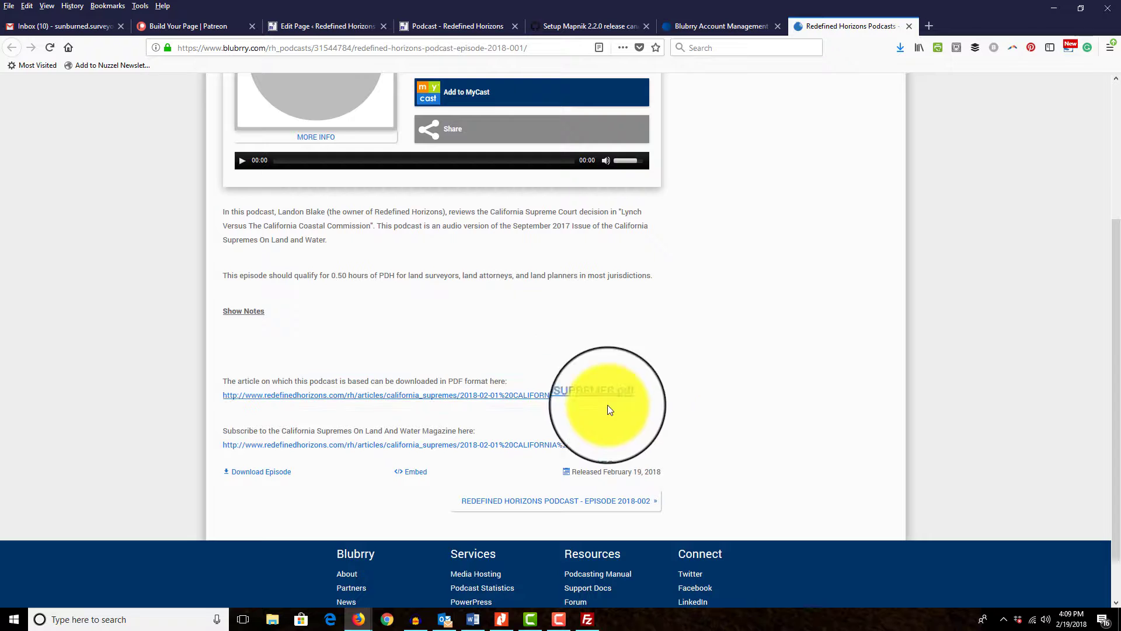
left_click_drag(658, 391, 219, 394)
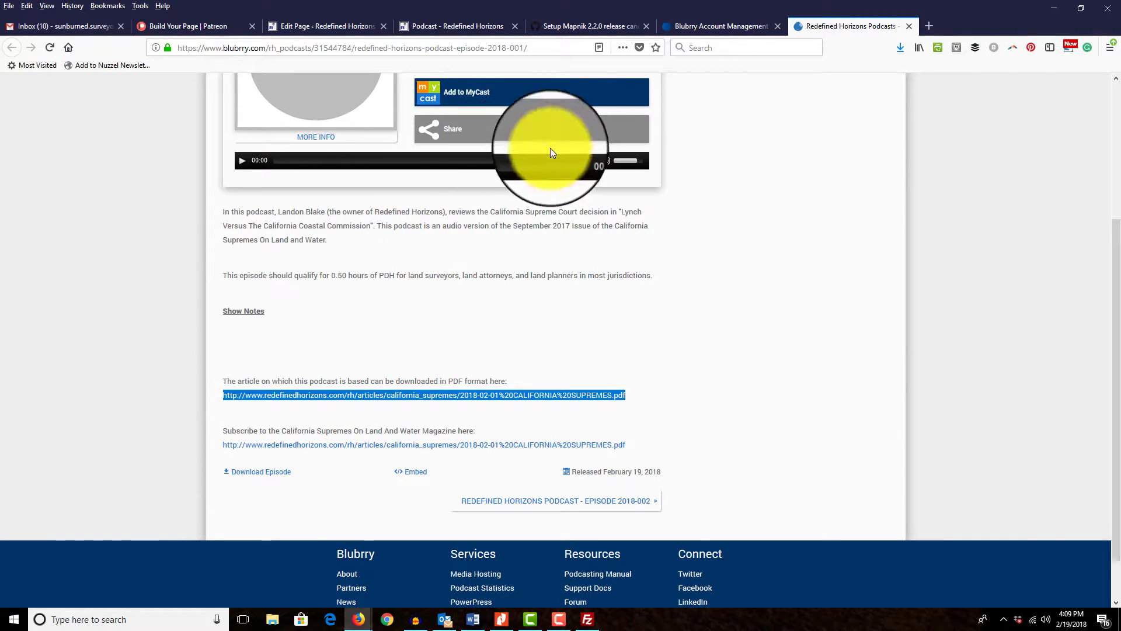
left_click(909, 25)
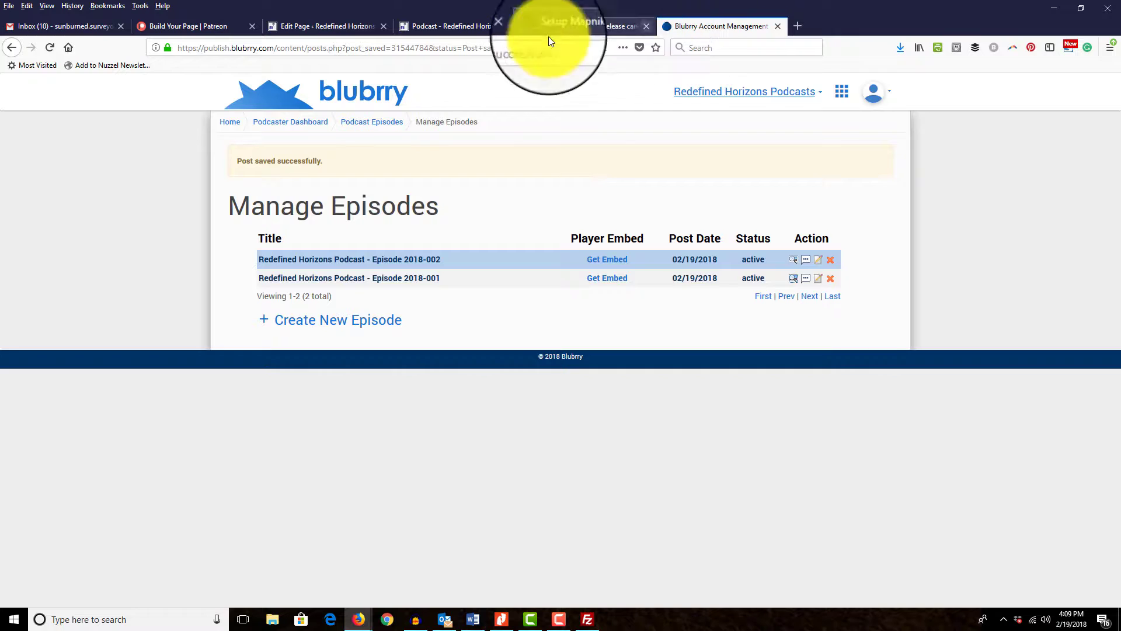
left_click(420, 26)
left_click(306, 27)
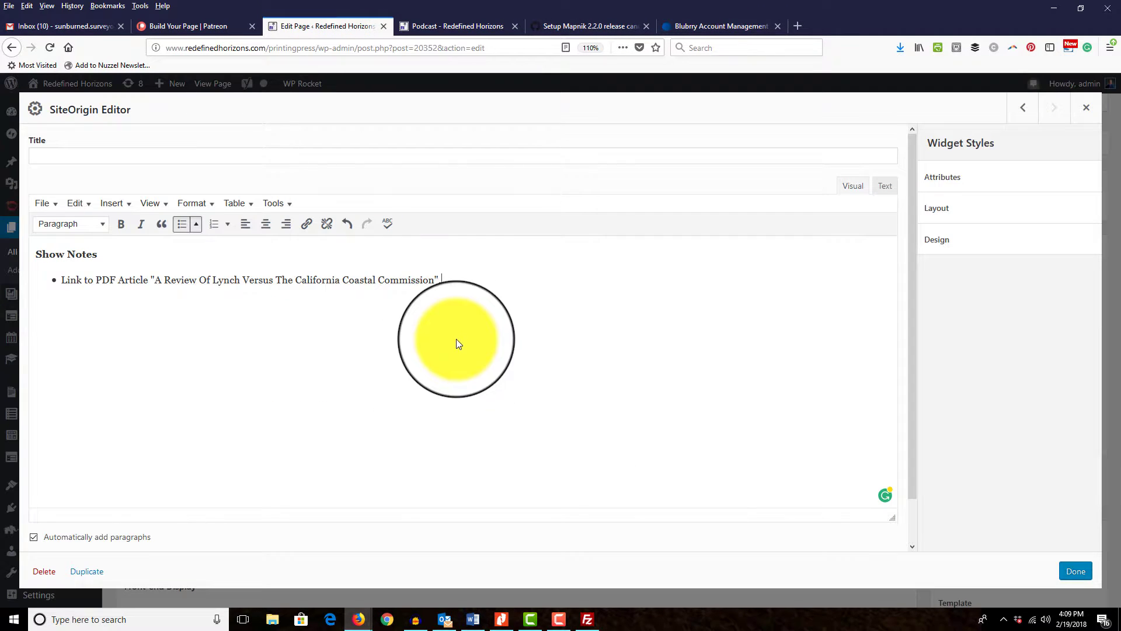
Step: Link the whole PDF article bullet to the copied 2018-02-01 CALIFORNIA SUPREMES.pdf address and finish editing the widget
left_click_drag(465, 299, 60, 285)
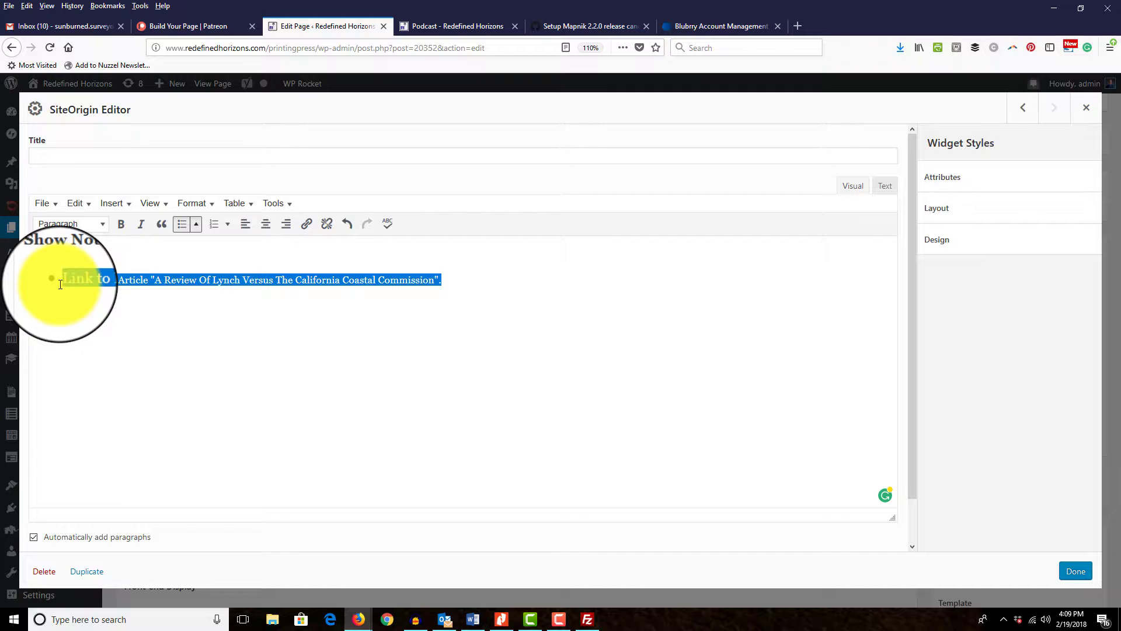
left_click(306, 224)
key("ctrl+v")
left_click(346, 301)
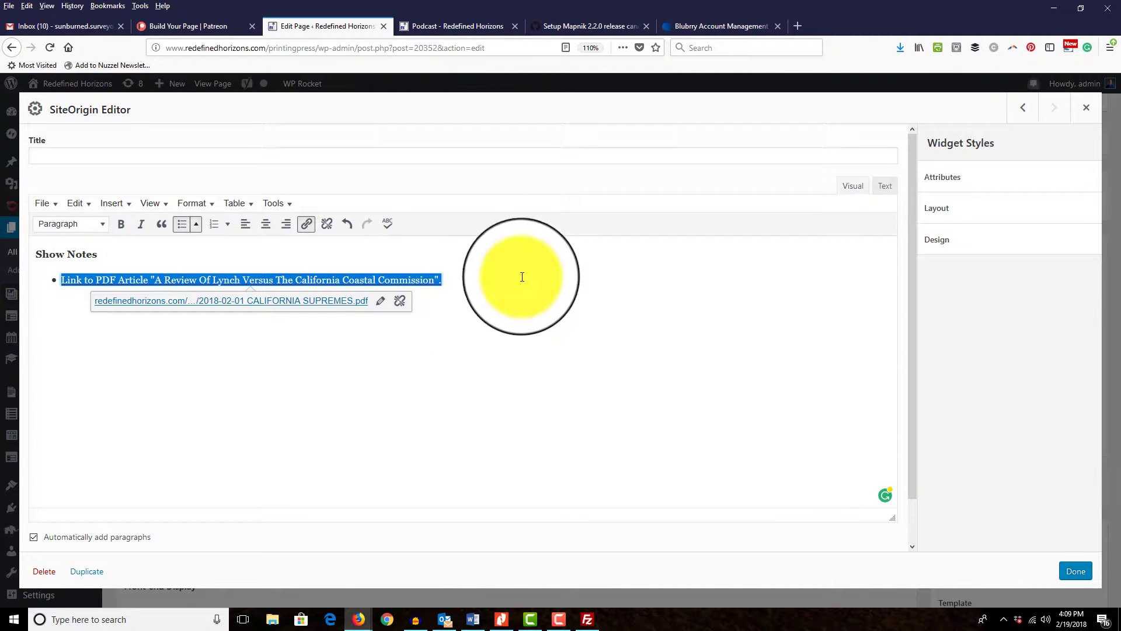
left_click(1075, 570)
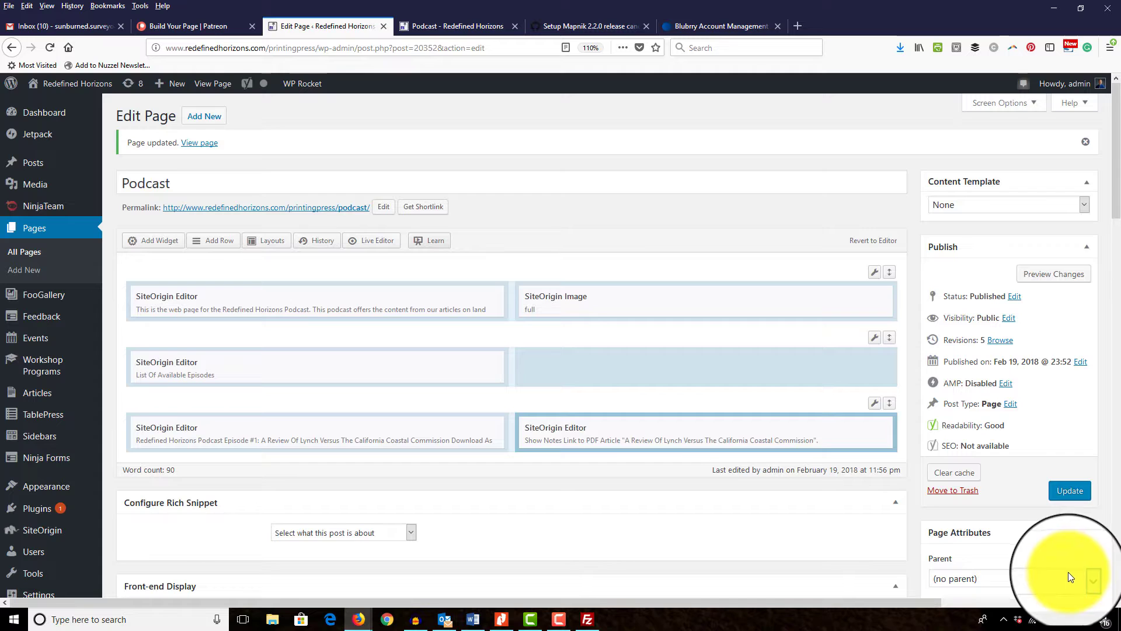
Step: Update the Podcast page and check the episode row on the live page
left_click(1074, 496)
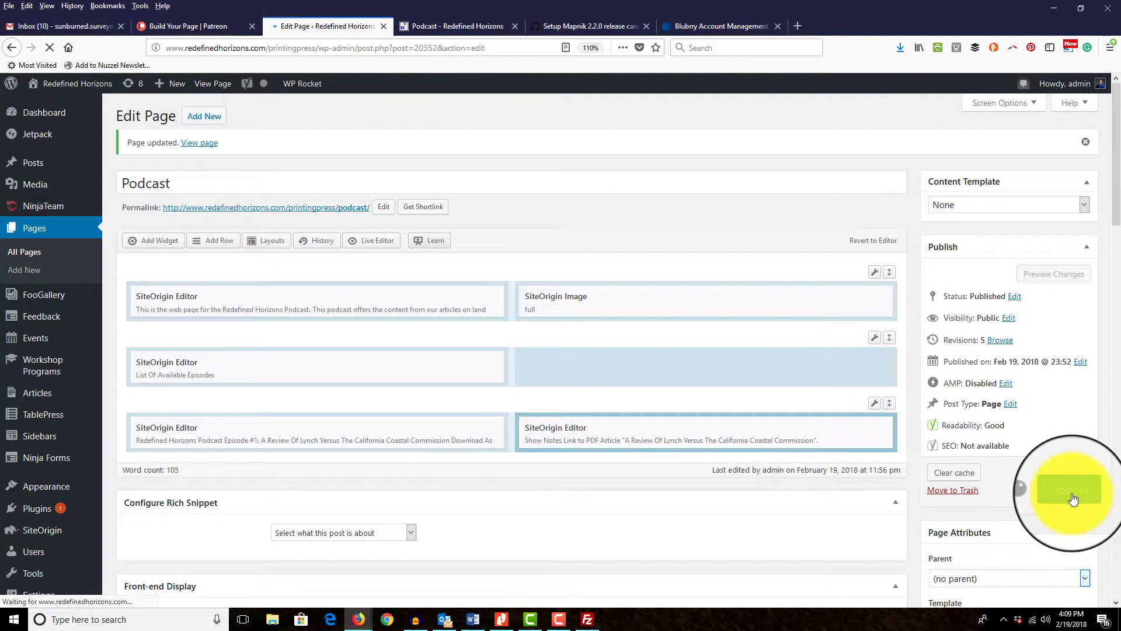
key("ctrl+Tab")
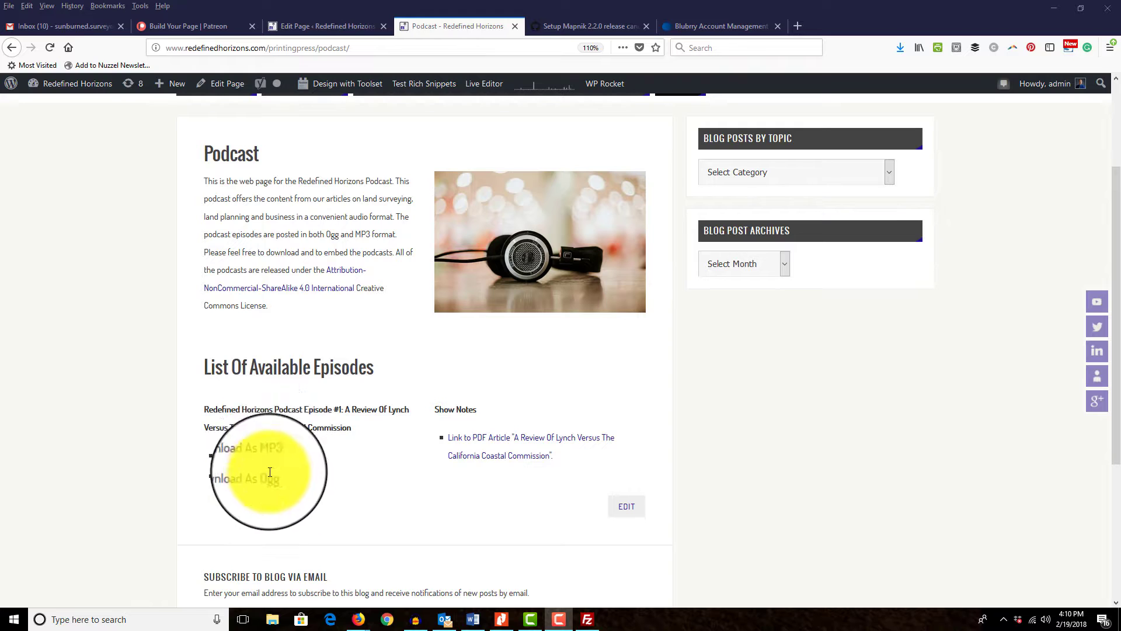
left_click(312, 26)
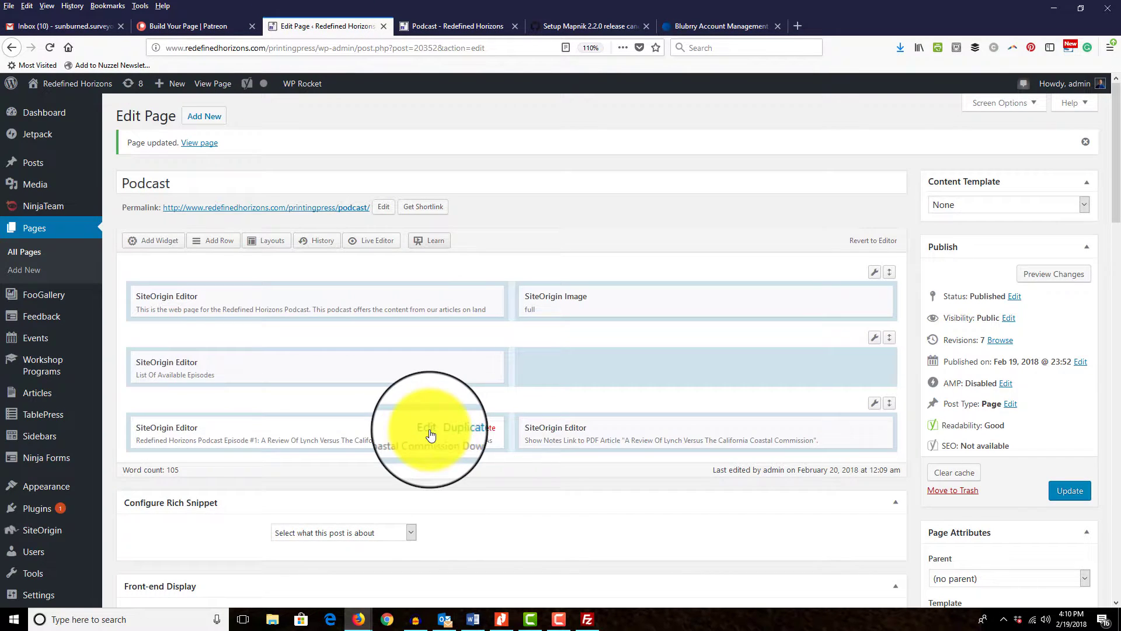
left_click(428, 431)
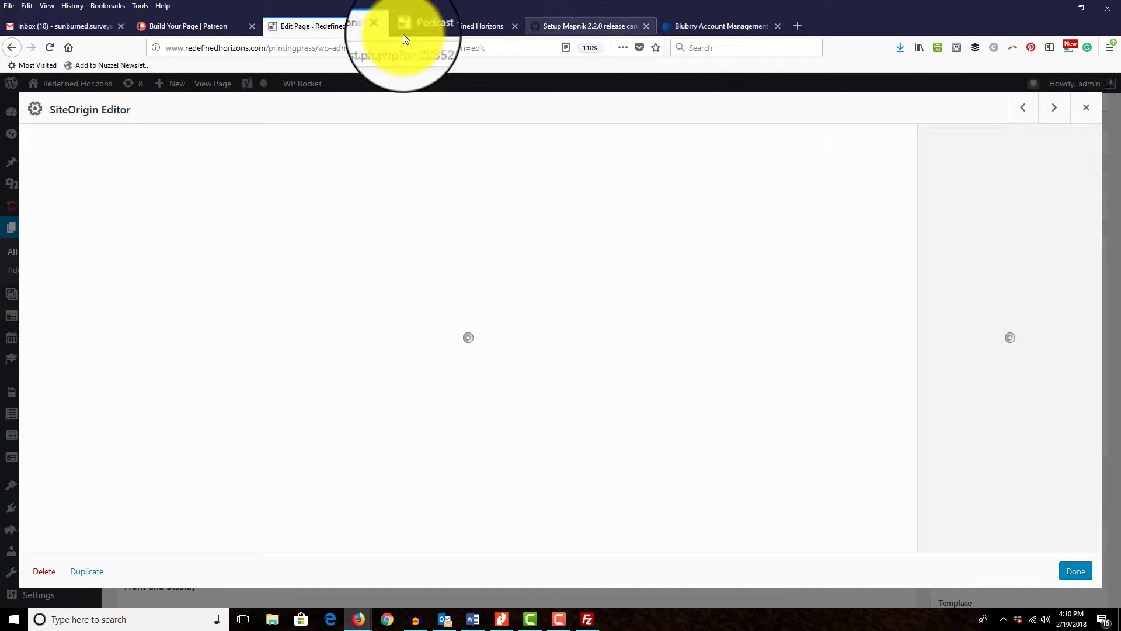
left_click(700, 27)
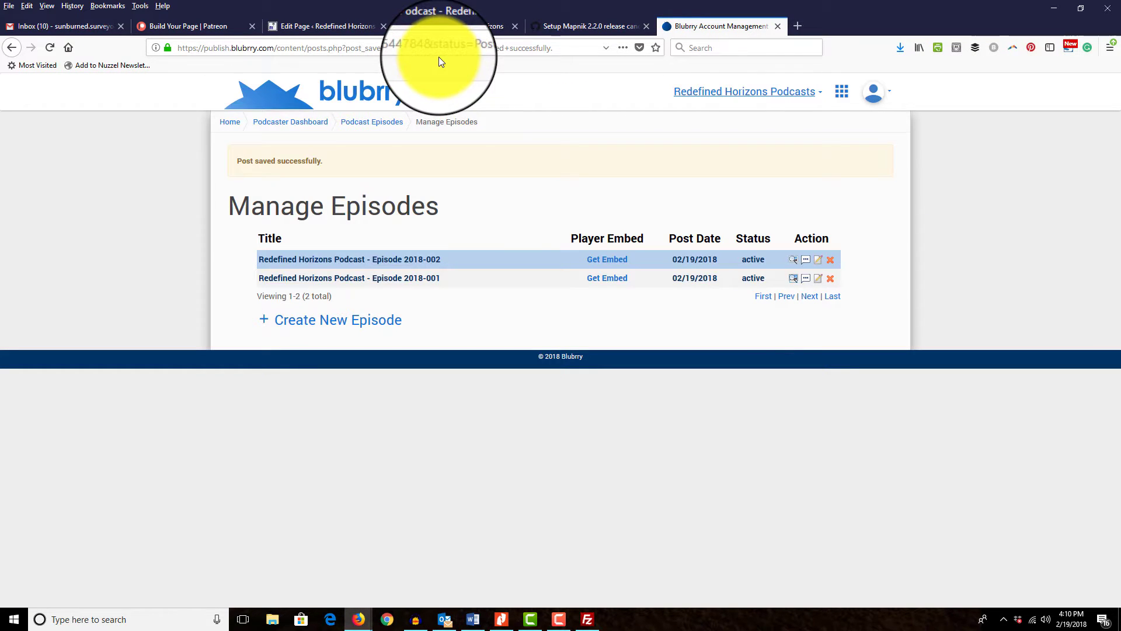
left_click(562, 47)
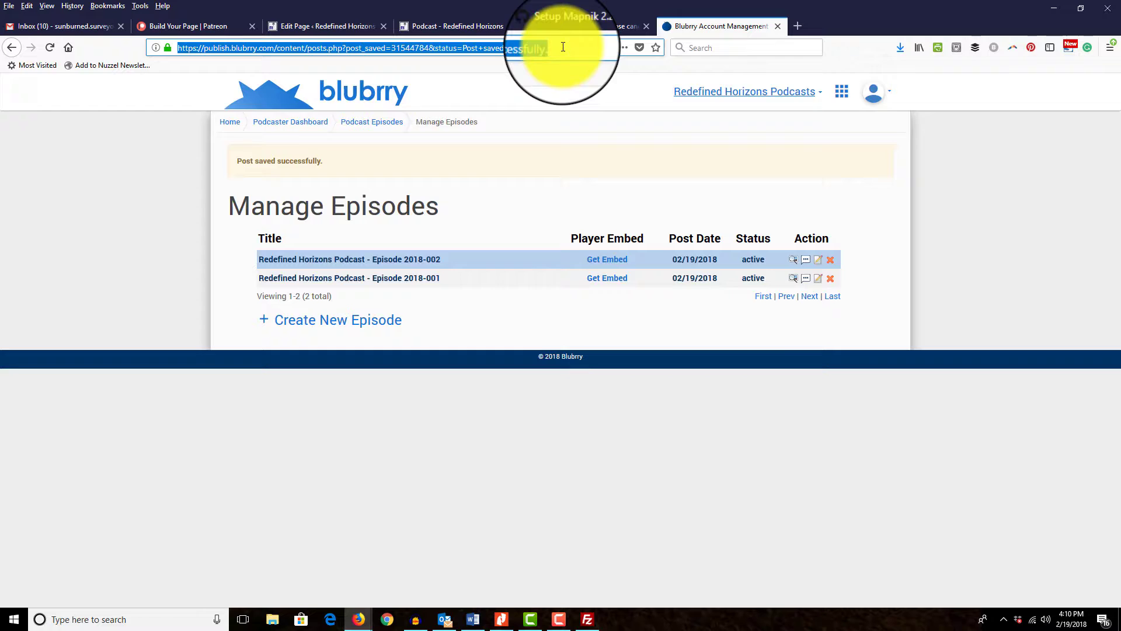
type("www.redefinedhorizons.com/")
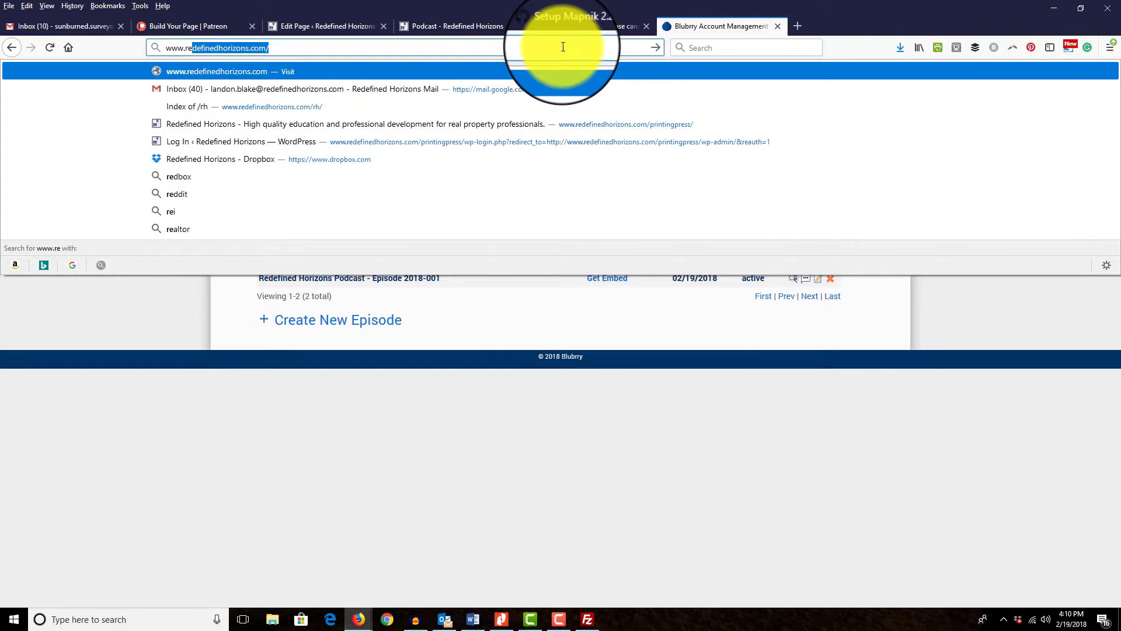
key("End")
type("rh/")
key("Return")
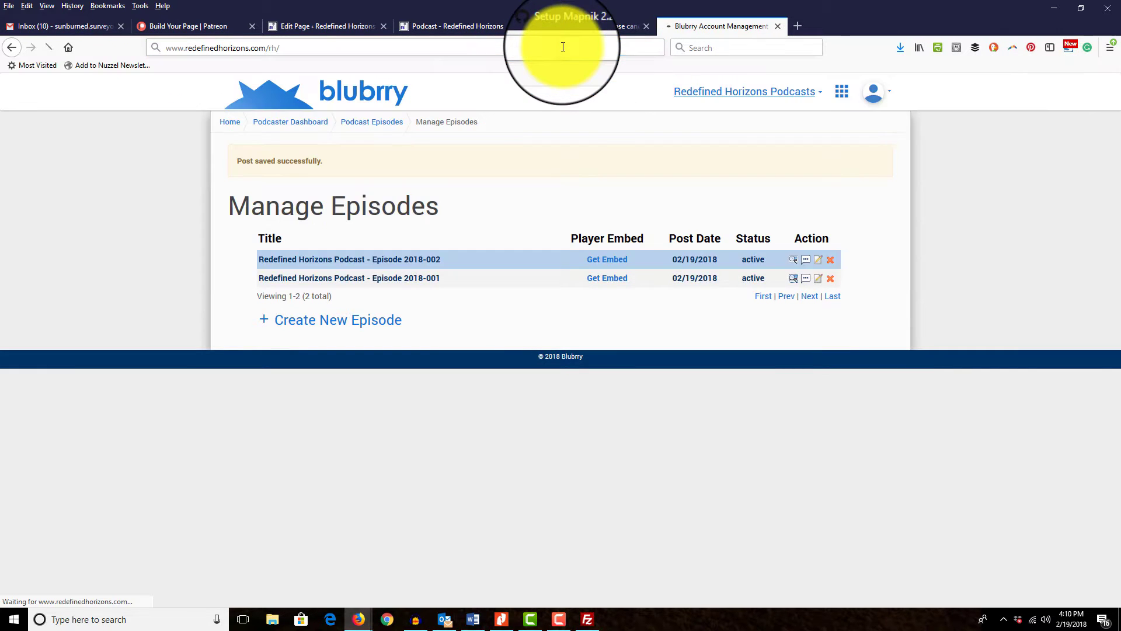
left_click(21, 205)
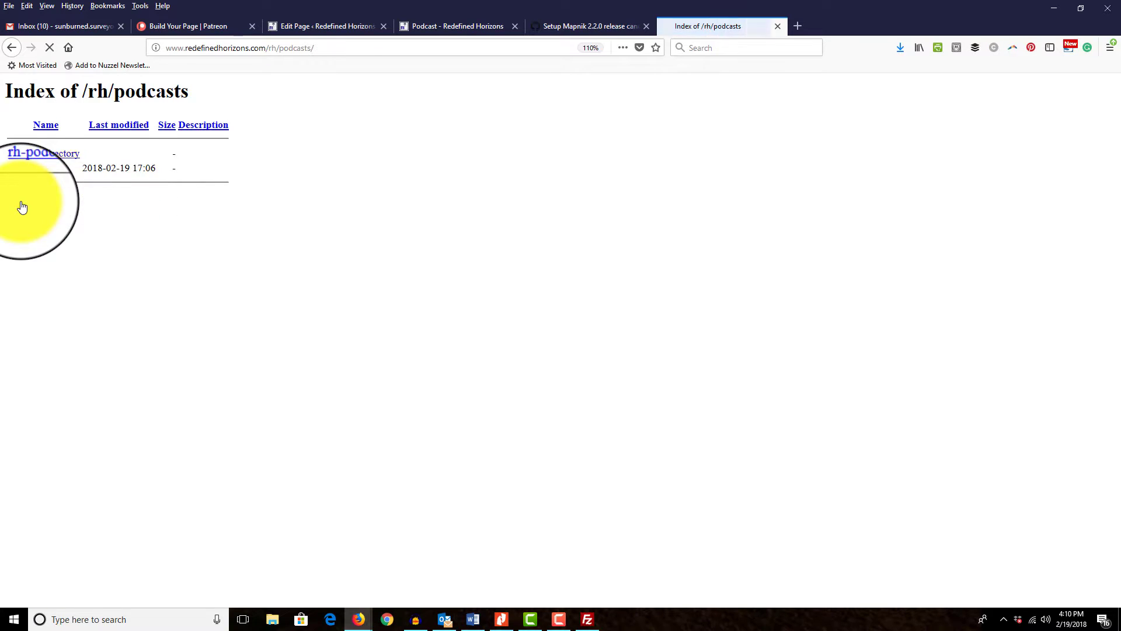
left_click(44, 172)
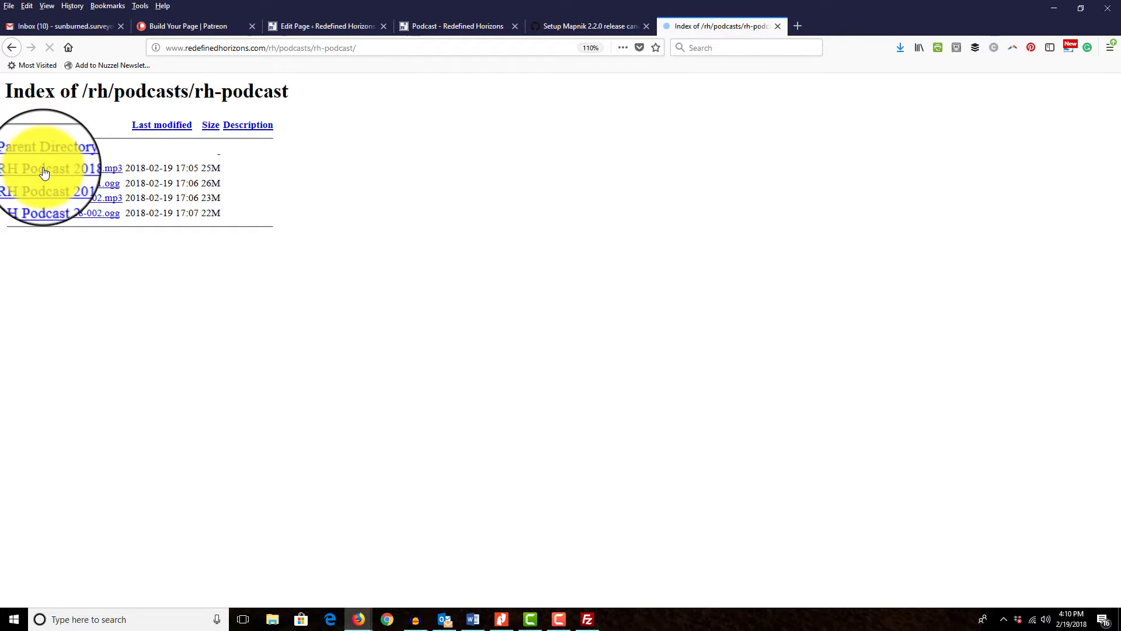
Step: Open RH Podcast 2018-001.mp3 separately from the file listing, copy its web address and close it
right_click(103, 169)
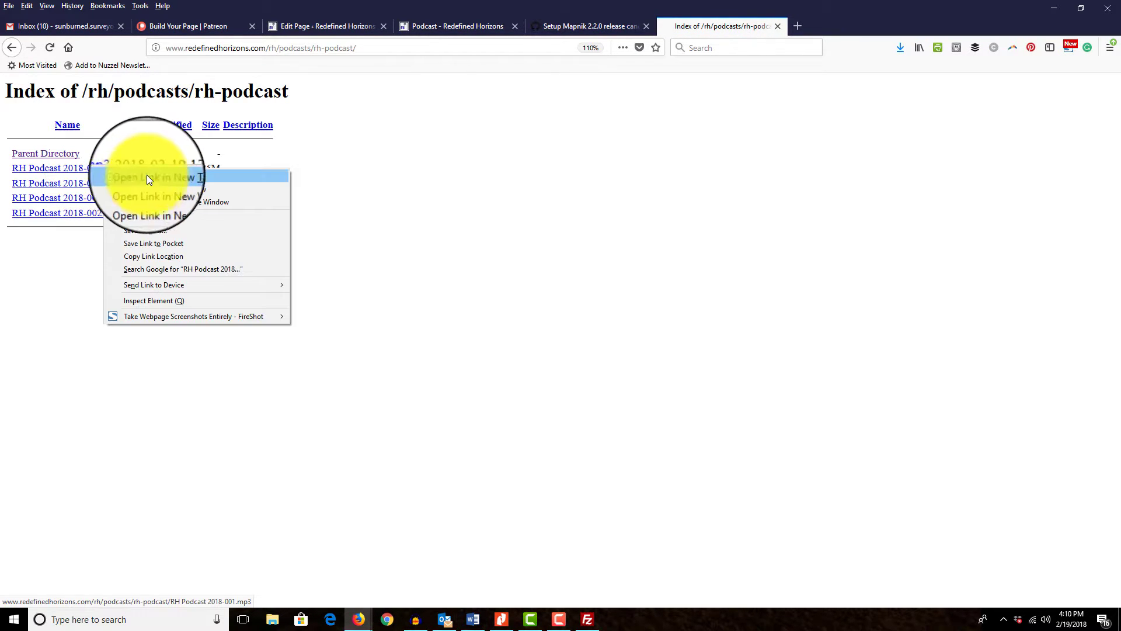
left_click(152, 178)
left_click(825, 24)
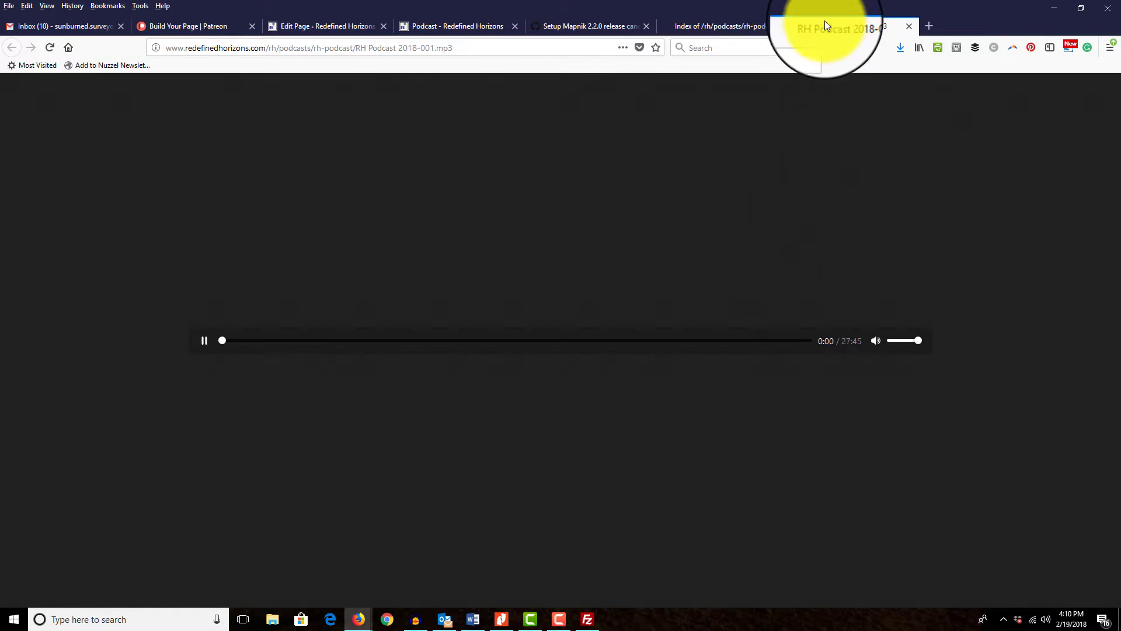
left_click(603, 47)
key("ctrl+c")
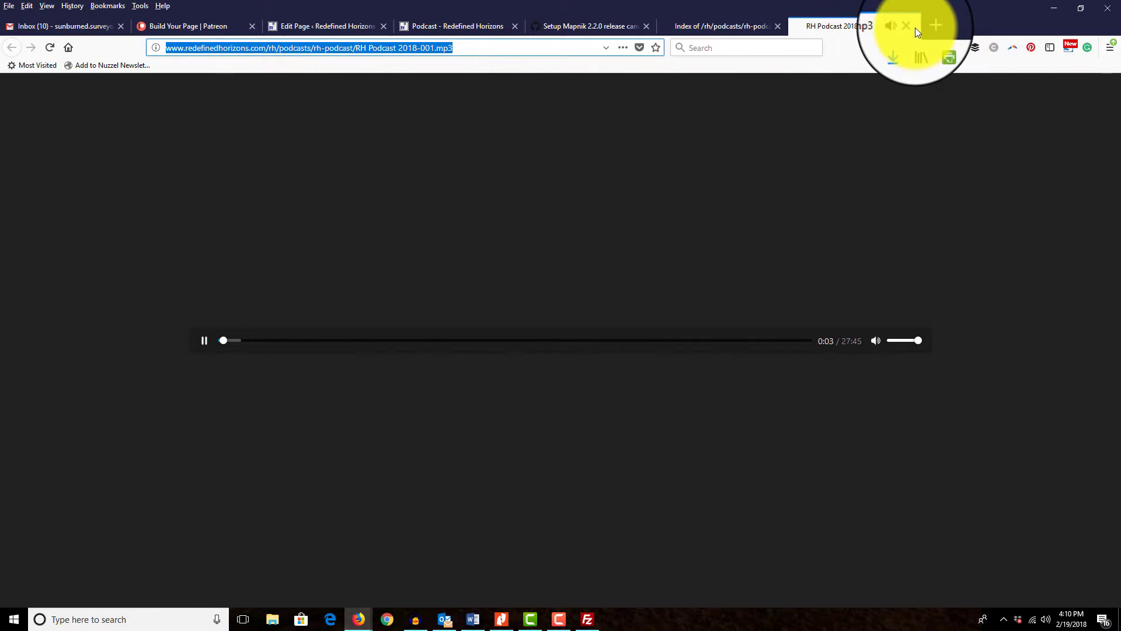
left_click(910, 25)
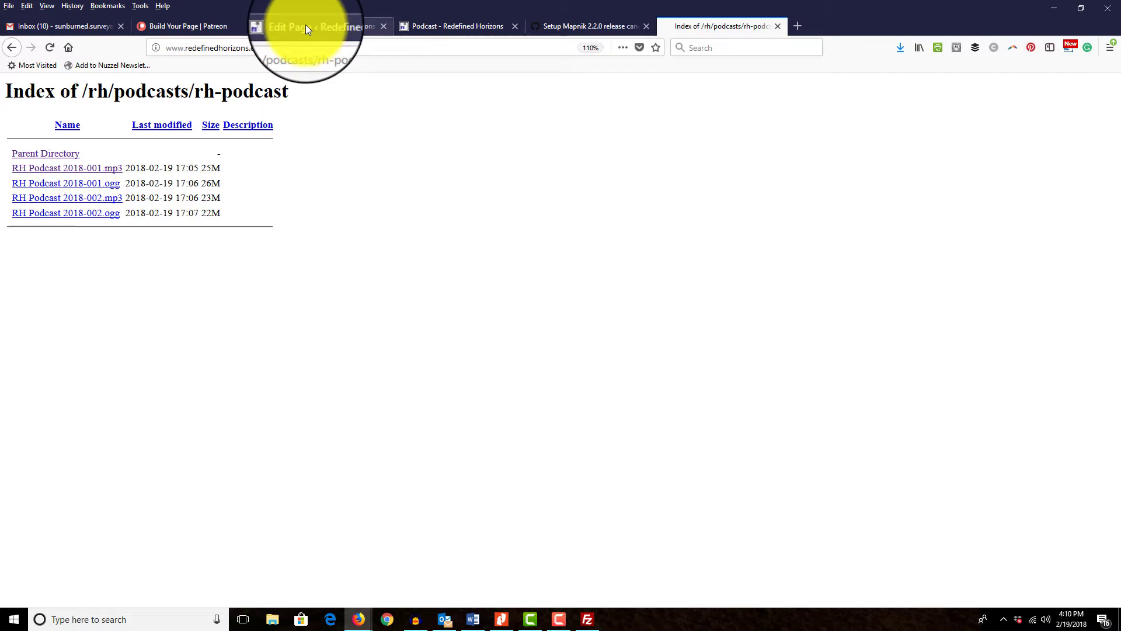
Step: Link the "Download As MP3" bullet in the Episode #1 widget to the copied RH Podcast 2018-001.mp3 address
left_click(304, 24)
left_click_drag(172, 280, 61, 279)
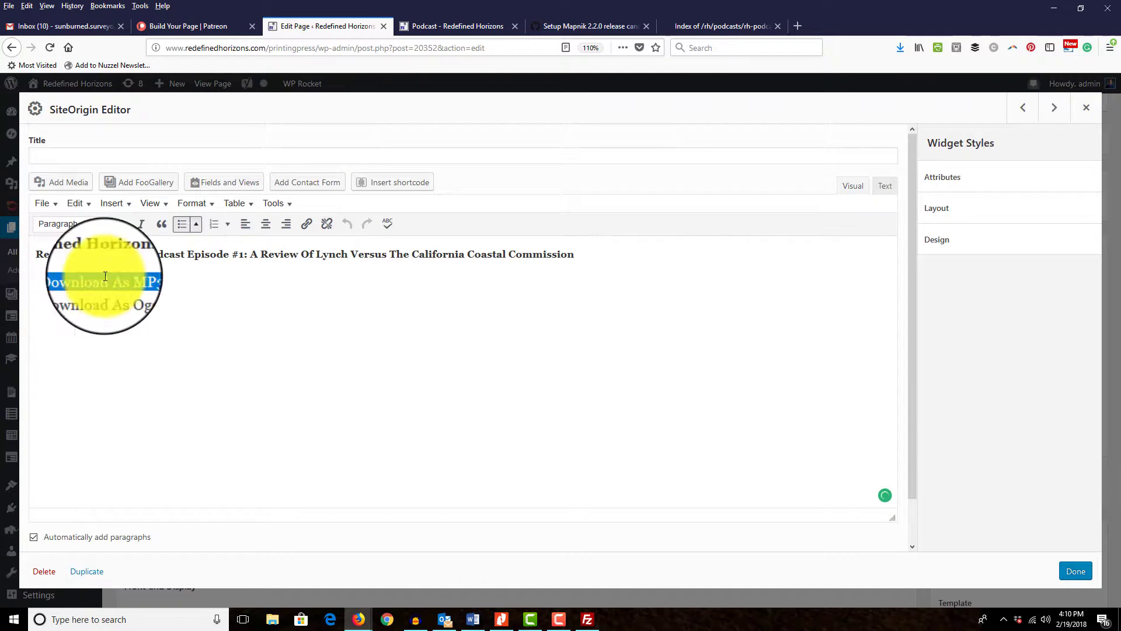
left_click(306, 228)
key("ctrl+v")
left_click(279, 301)
left_click(425, 349)
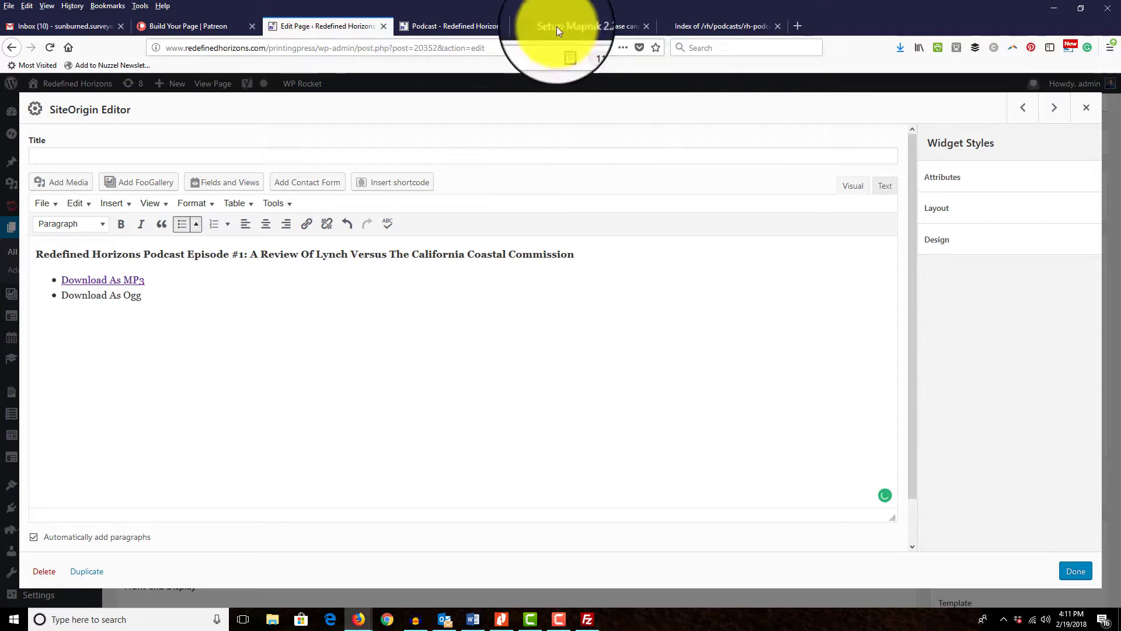
Step: Open RH Podcast 2018-001.ogg separately from the file listing, copy its web address and close it
left_click(692, 27)
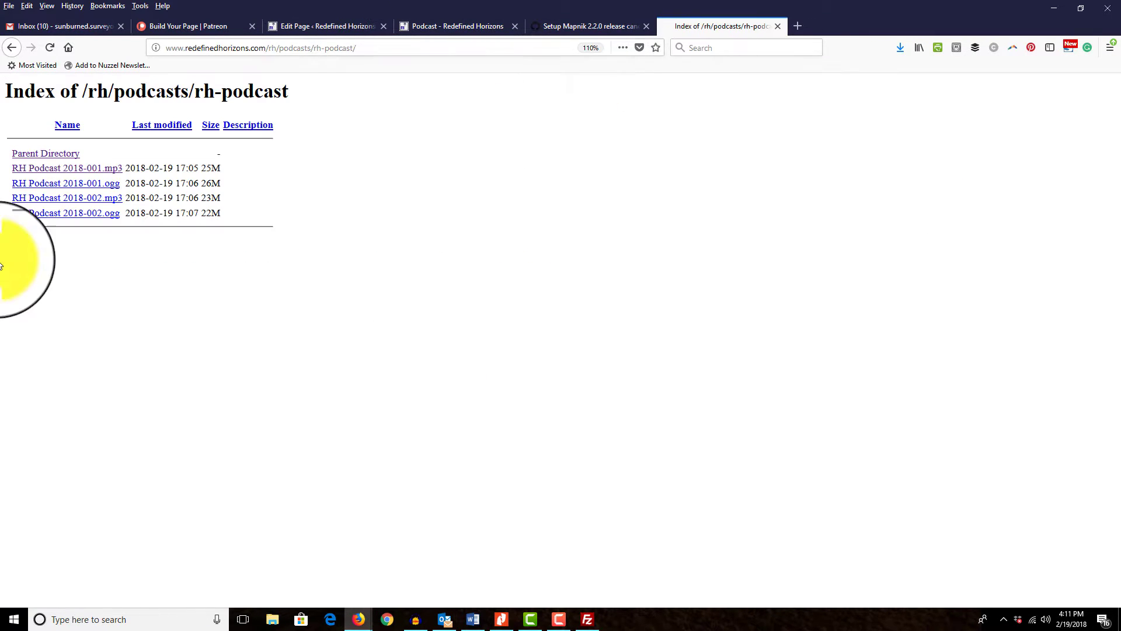
right_click(68, 188)
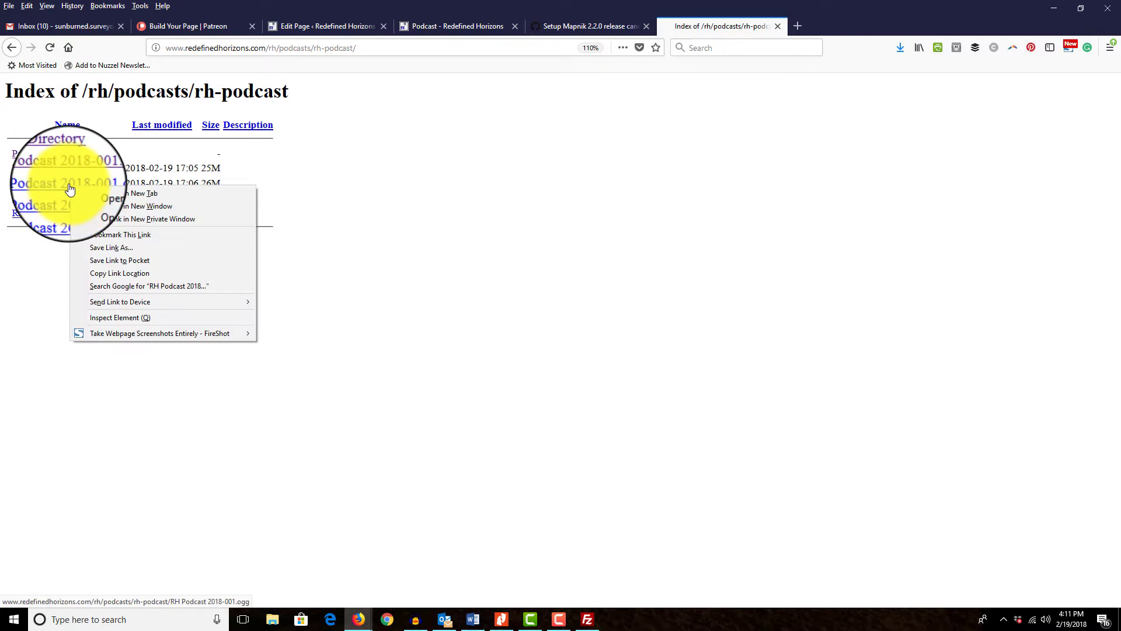
left_click(110, 194)
left_click(849, 28)
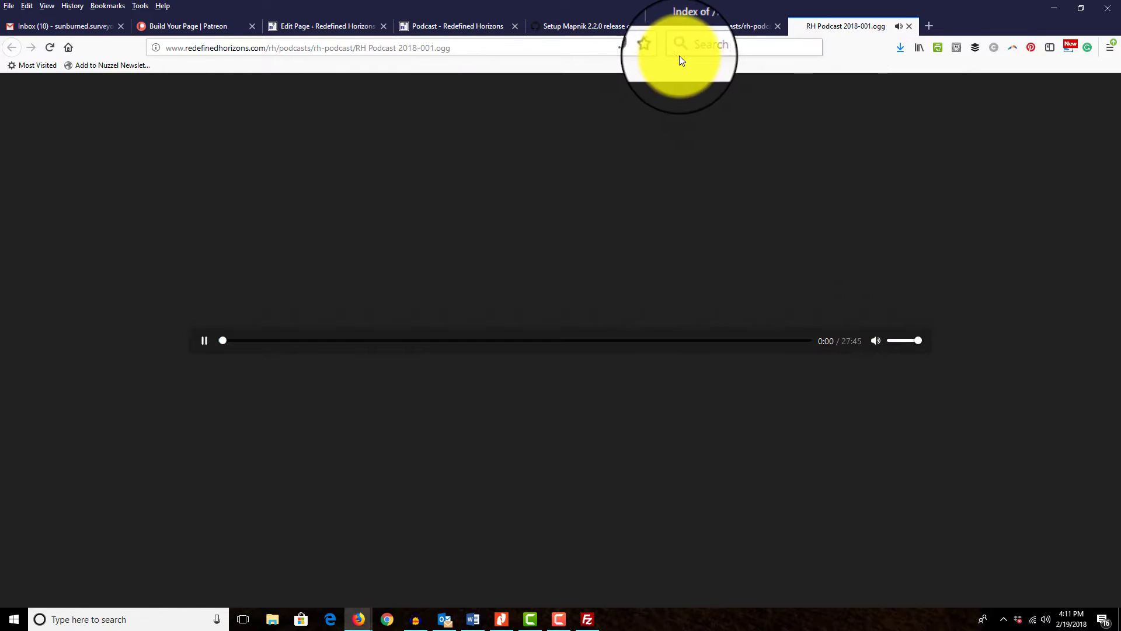
left_click(517, 52)
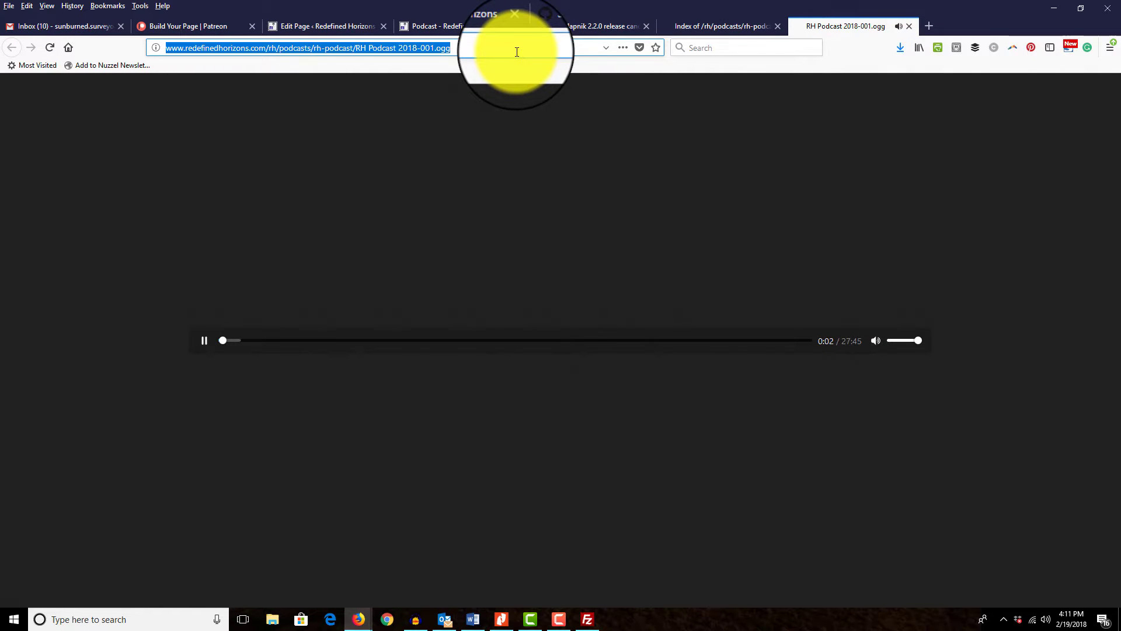
left_click(908, 26)
Step: Link the "Download As Ogg" bullet to the copied RH Podcast 2018-001.ogg address and finish editing the Episode #1 widget
left_click(300, 30)
left_click_drag(143, 296, 66, 296)
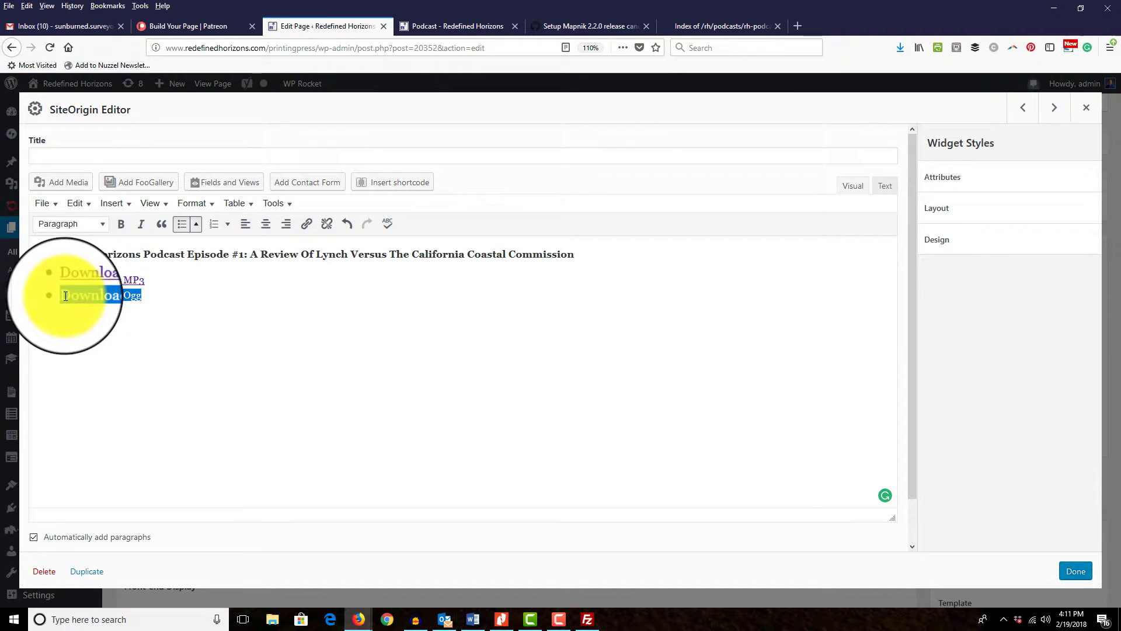
left_click(306, 224)
key("ctrl+v")
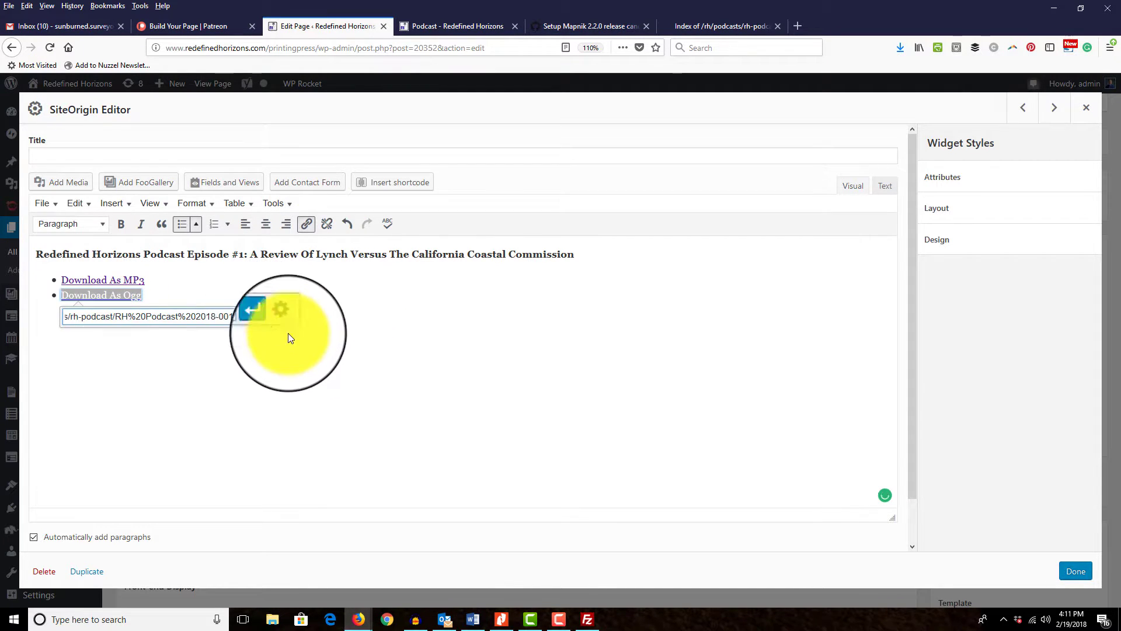
key("Return")
left_click(1066, 571)
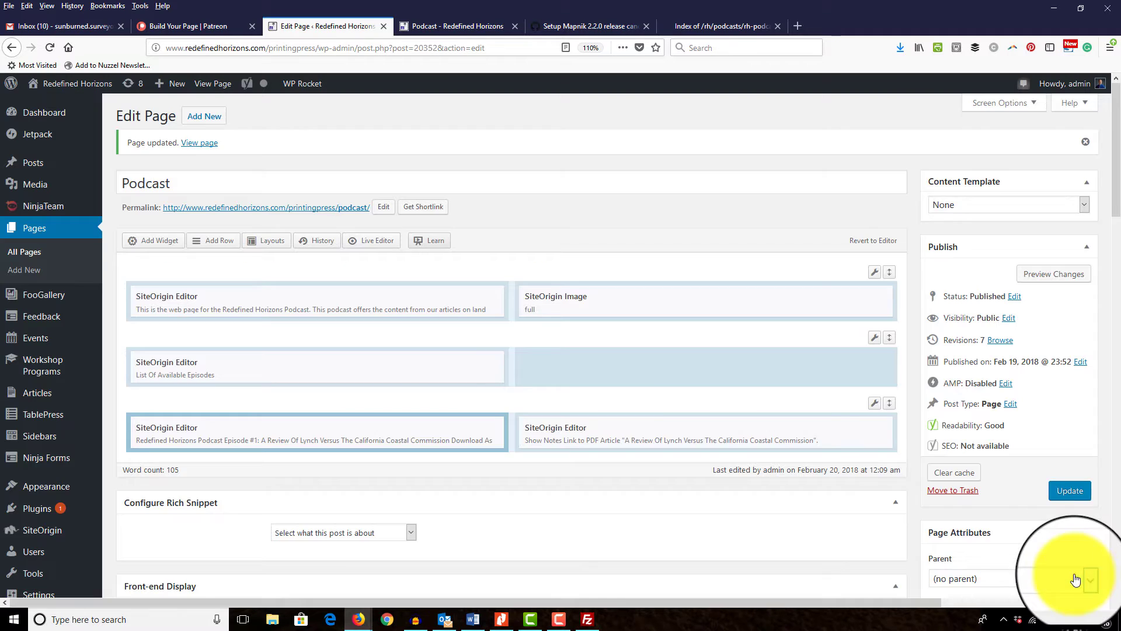
Step: Update the Podcast page, look at the episode list on the live page and return to the page editor
left_click(1064, 501)
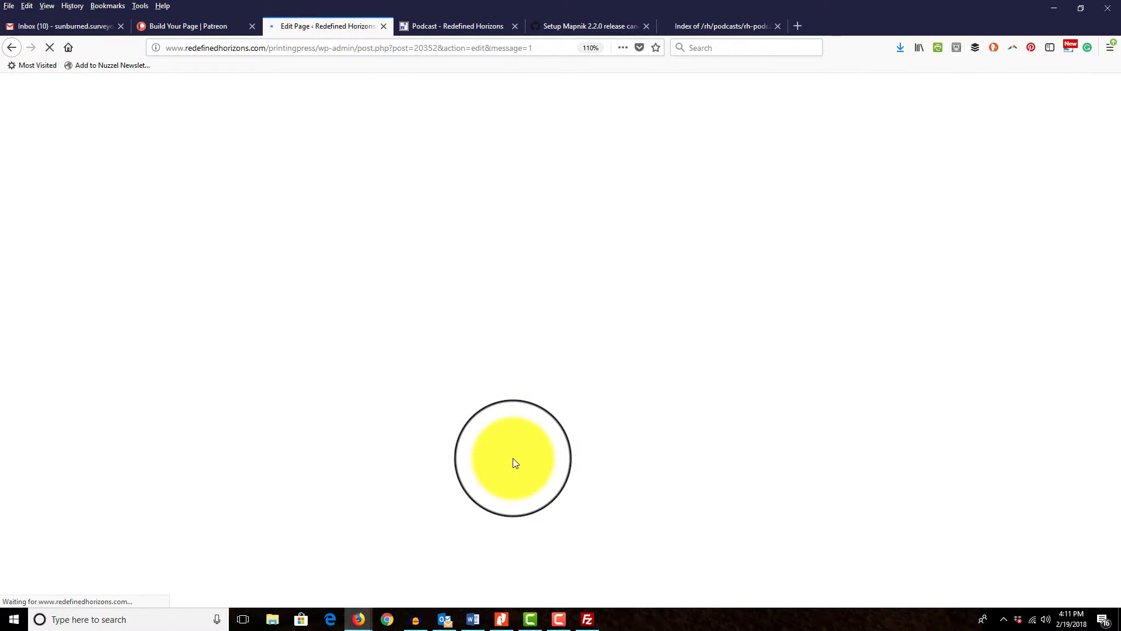
left_click(440, 29)
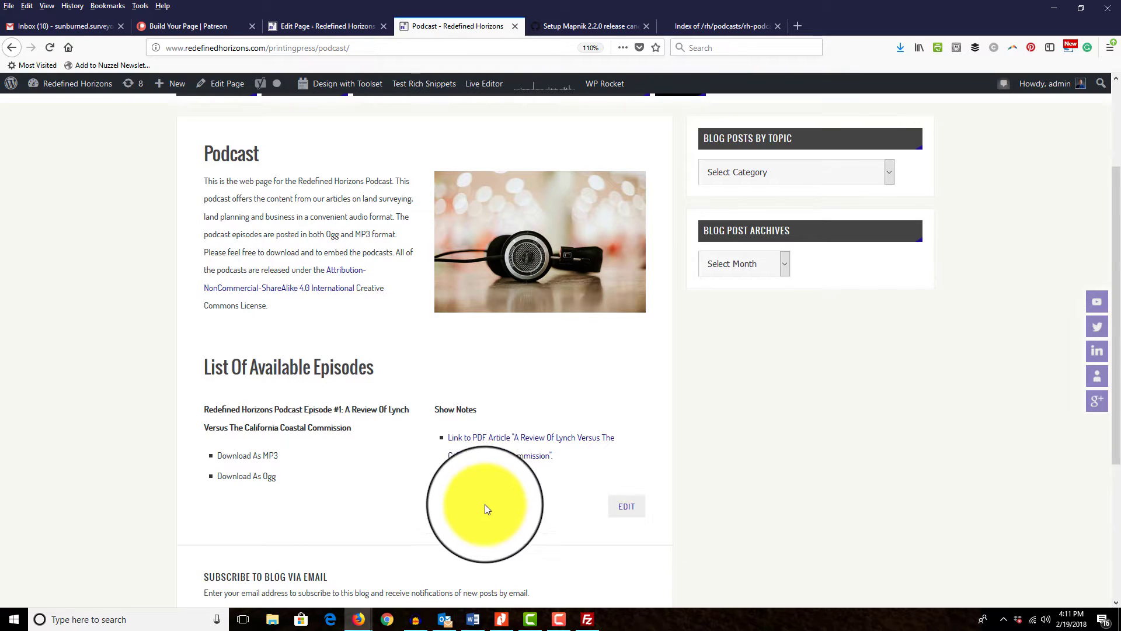
left_click(309, 26)
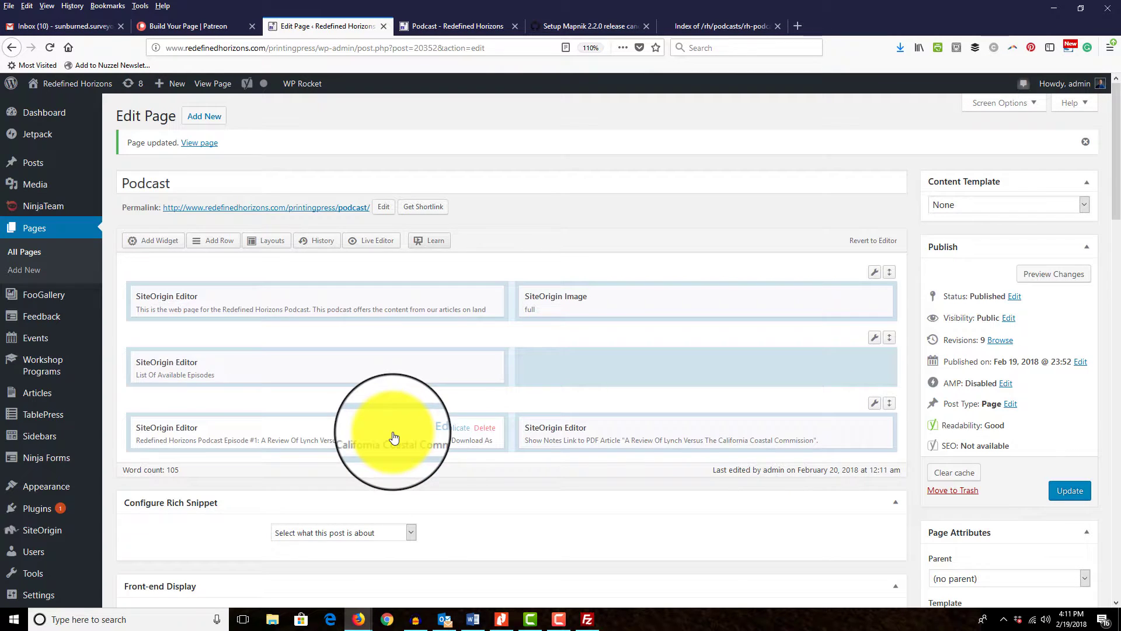
Step: Duplicate the Episode #1 row with its downloads and show notes widgets
mouse_move(870, 435)
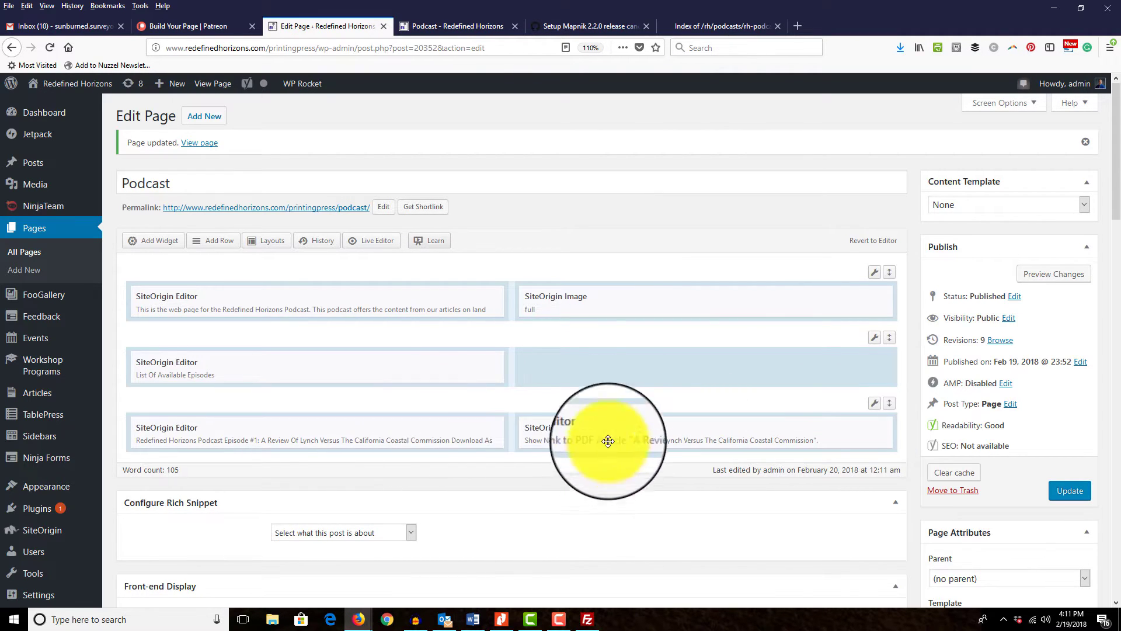
mouse_move(875, 412)
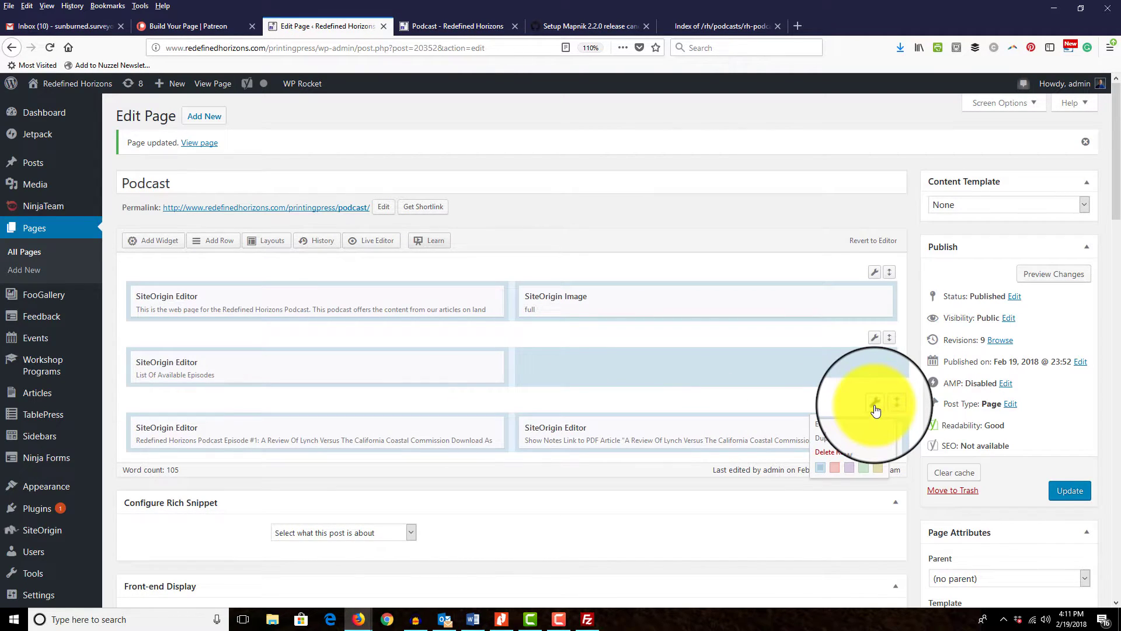
left_click(841, 439)
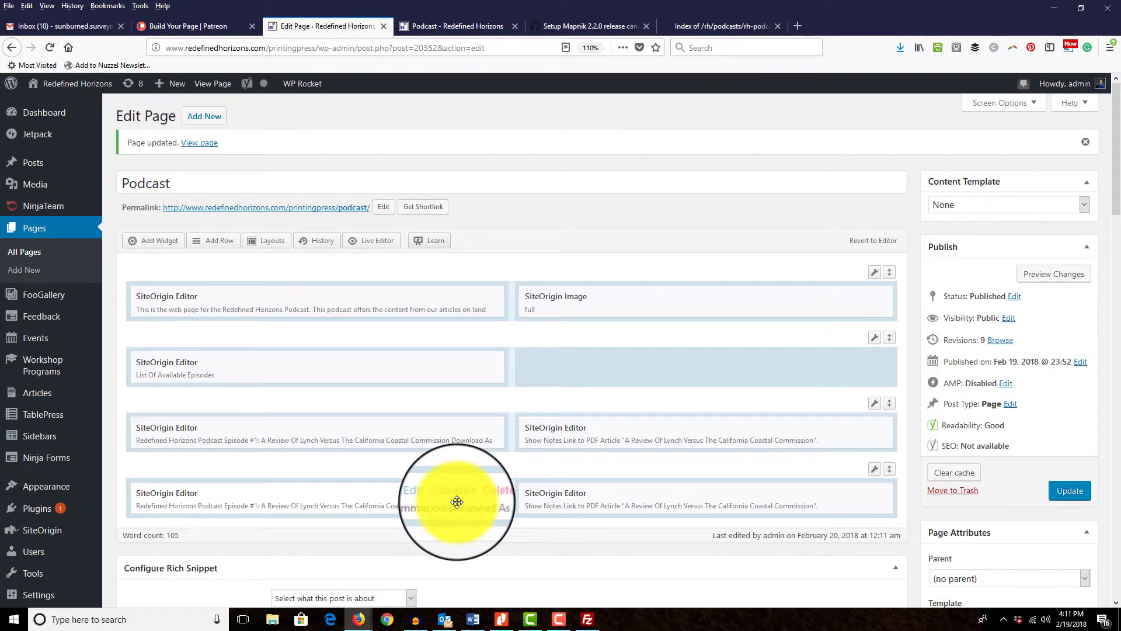
Step: Change the duplicated row's download heading to "Redefined Horizons Podcast Episode #2: A Review Of Sharma Versus Tyannikov" in the visual editor
left_click(430, 497)
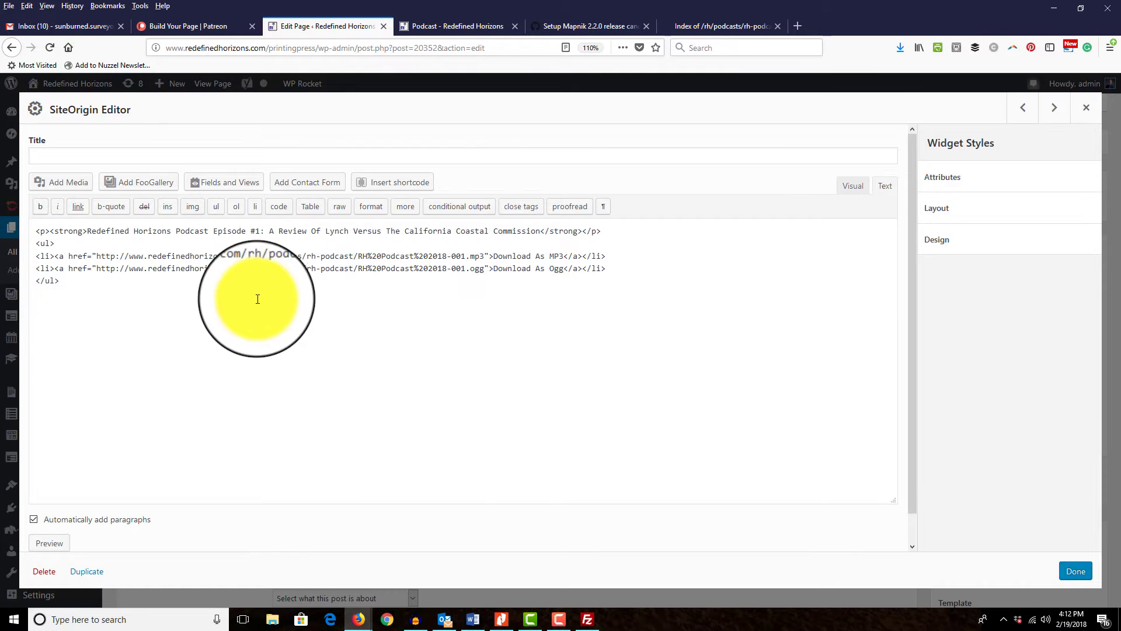
left_click(851, 186)
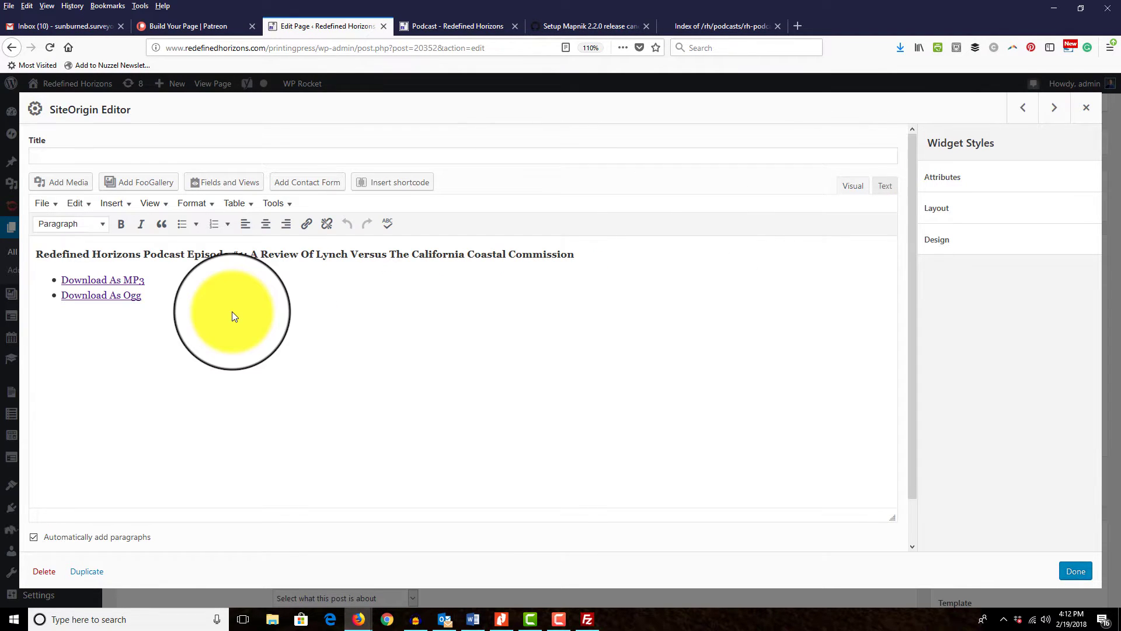
left_click(264, 280)
left_click(220, 260)
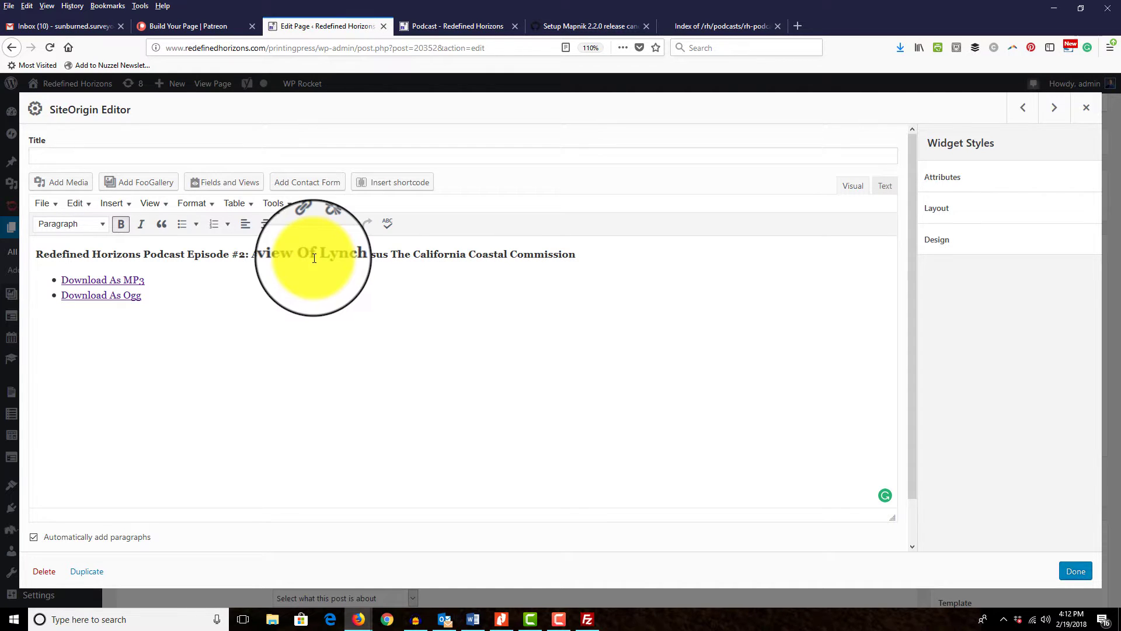
left_click_drag(317, 256, 572, 254)
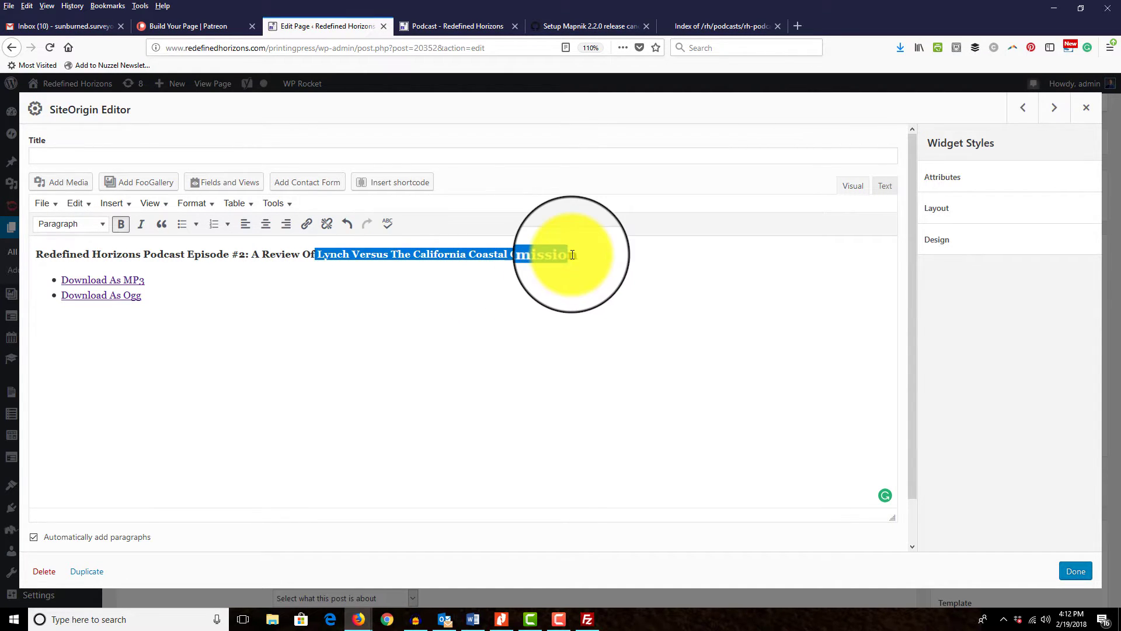
type("Sharma")
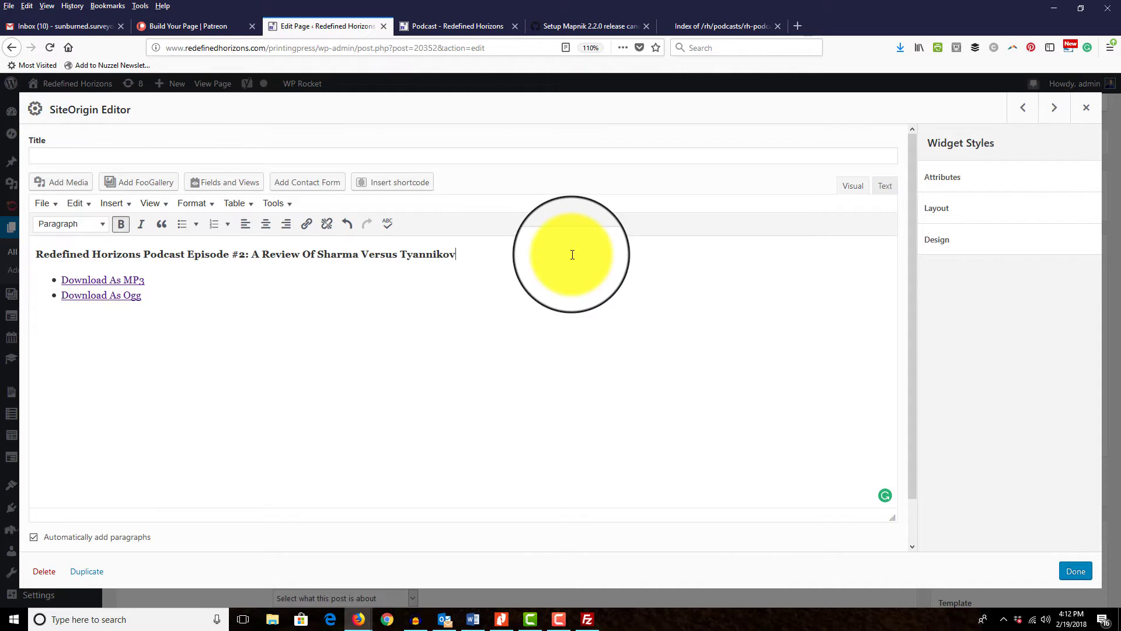
left_click(351, 343)
Step: Check the duplicated bullets' link addresses and copy the address of RH Podcast 2018-002.mp3 from the podcast file index
left_click(140, 281)
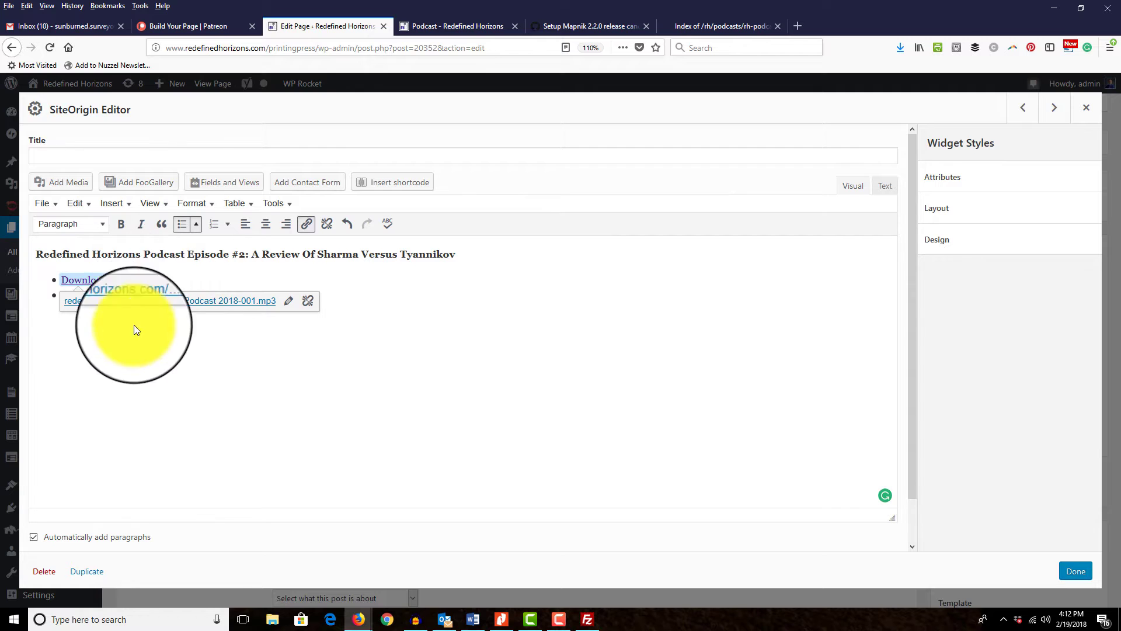
left_click(431, 398)
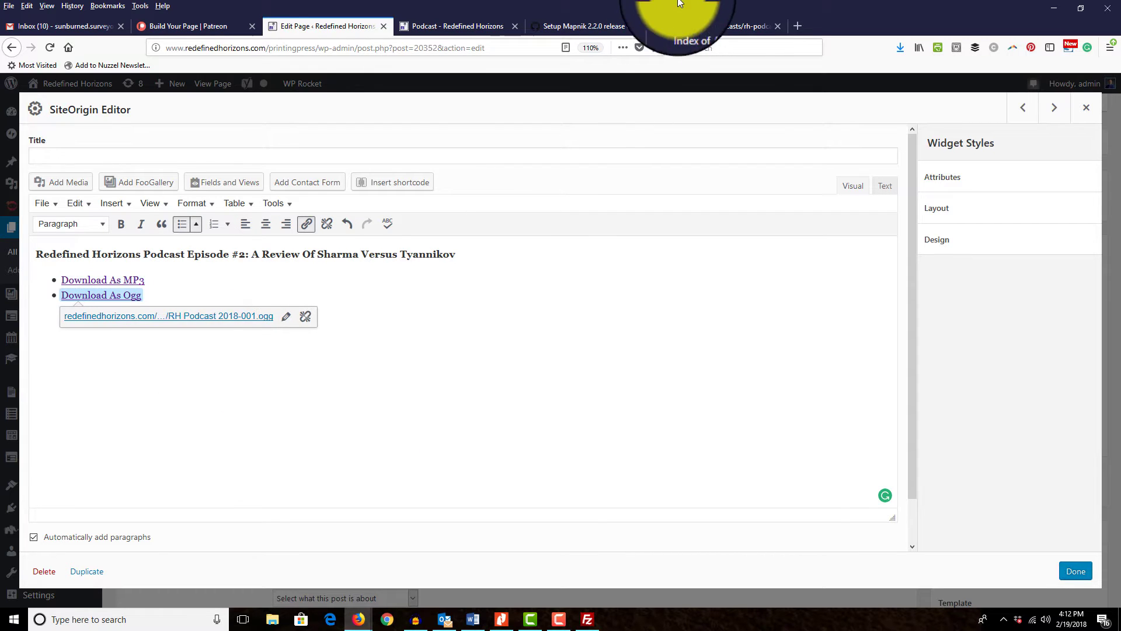
left_click(735, 24)
right_click(106, 206)
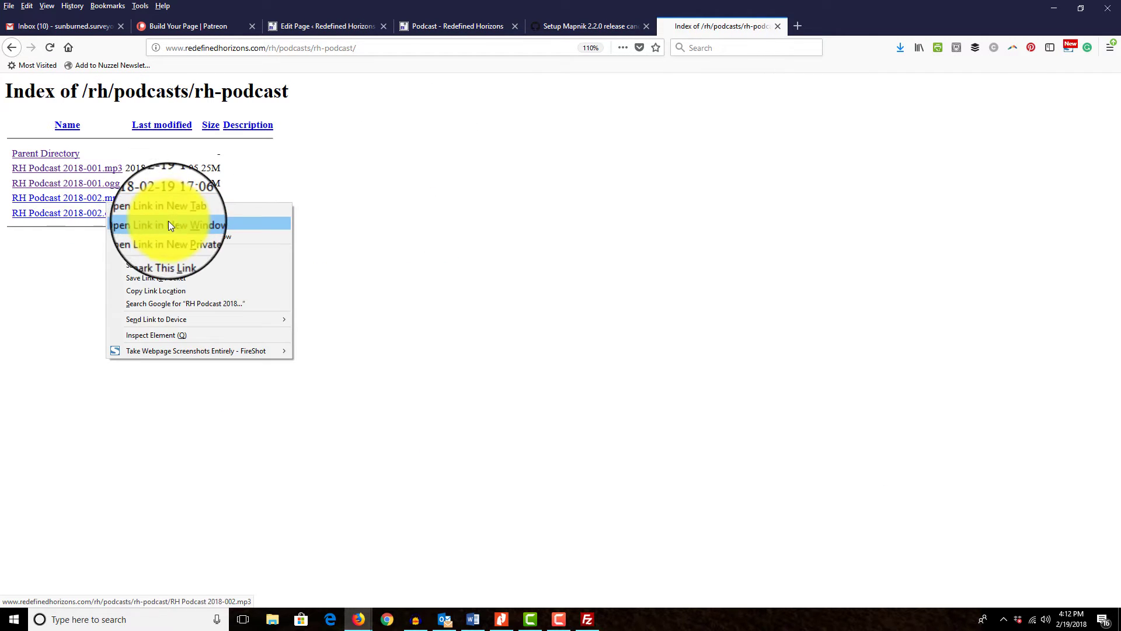
left_click(169, 213)
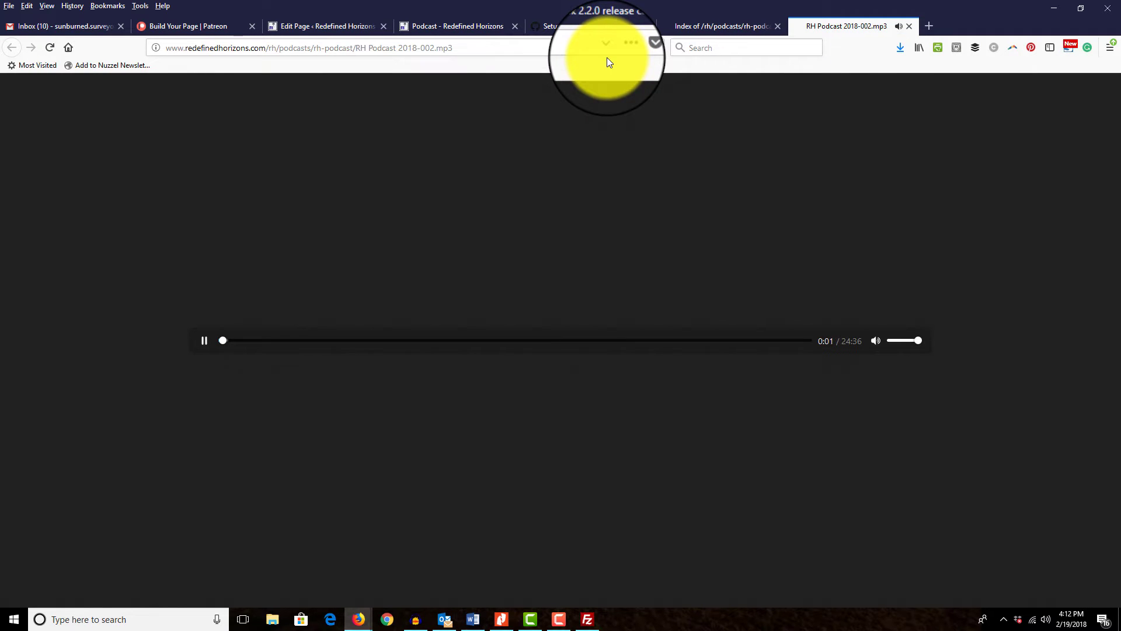
left_click(605, 50)
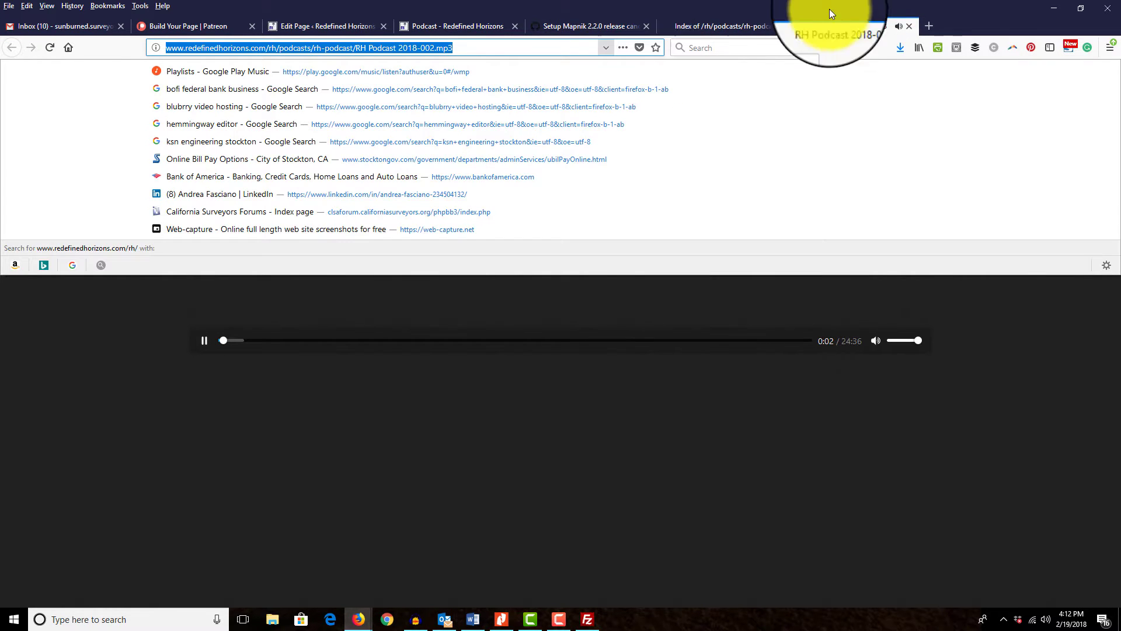
left_click(909, 26)
Step: Relink the Episode #2 "Download As MP3" bullet to the copied RH Podcast 2018-002.mp3 address
left_click(344, 25)
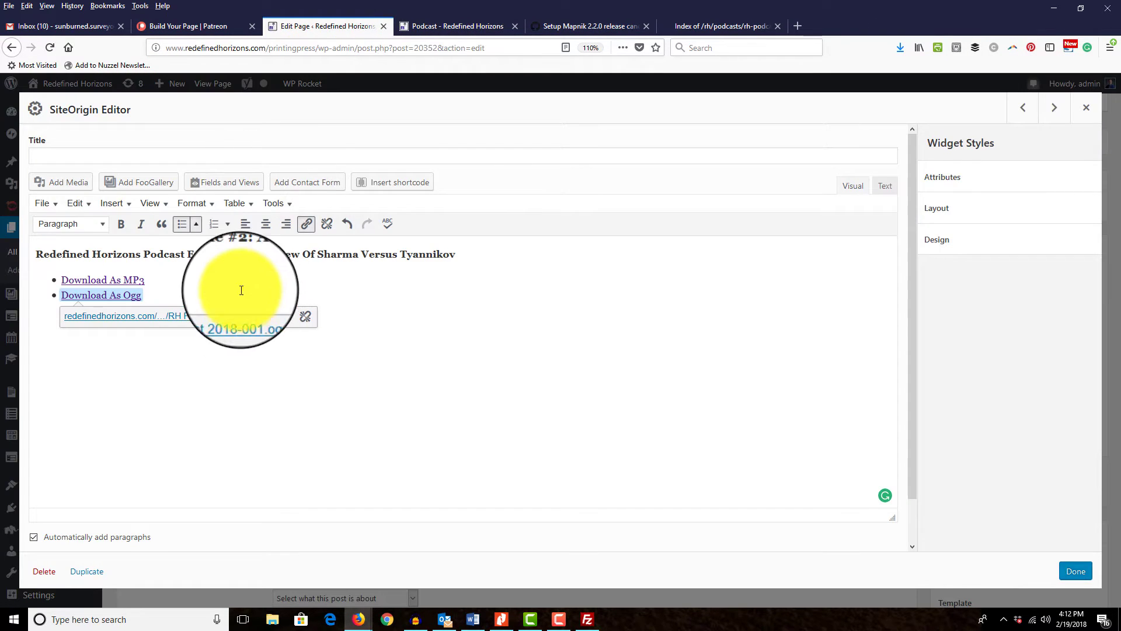
left_click_drag(220, 285, 58, 280)
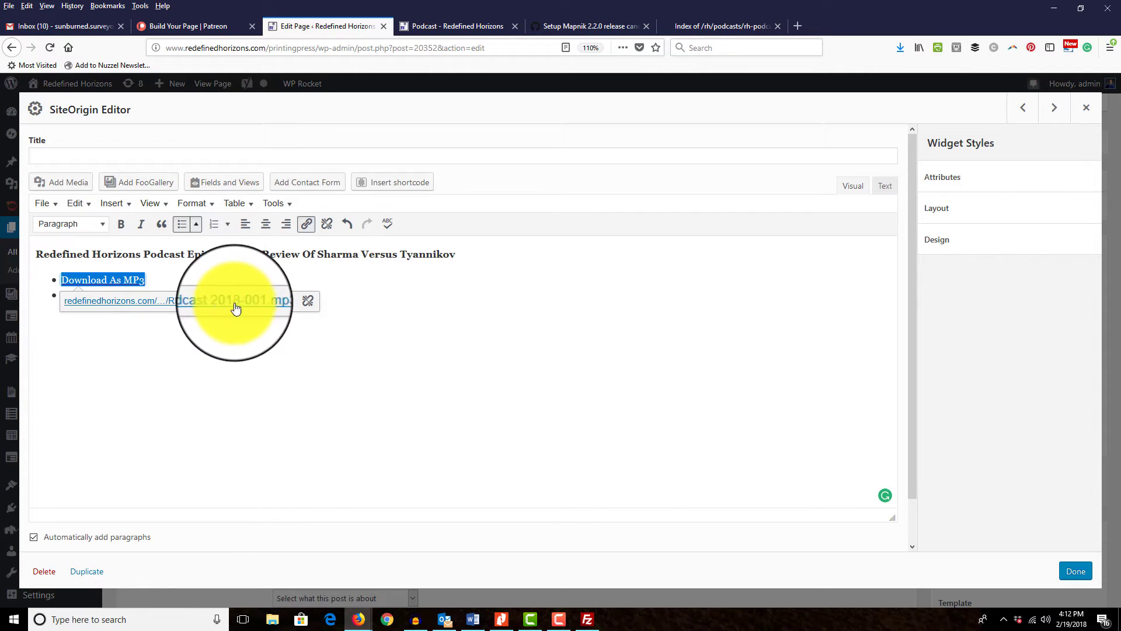
left_click(288, 300)
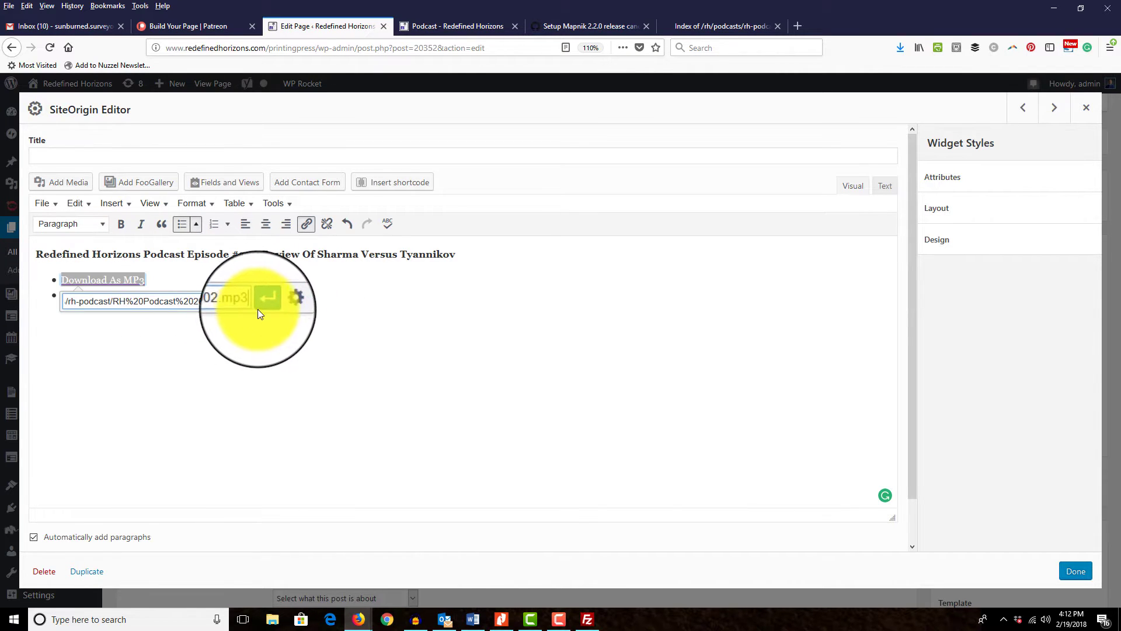
left_click(270, 294)
Step: Copy the address of RH Podcast 2018-002.ogg from the podcast file index
key("Down")
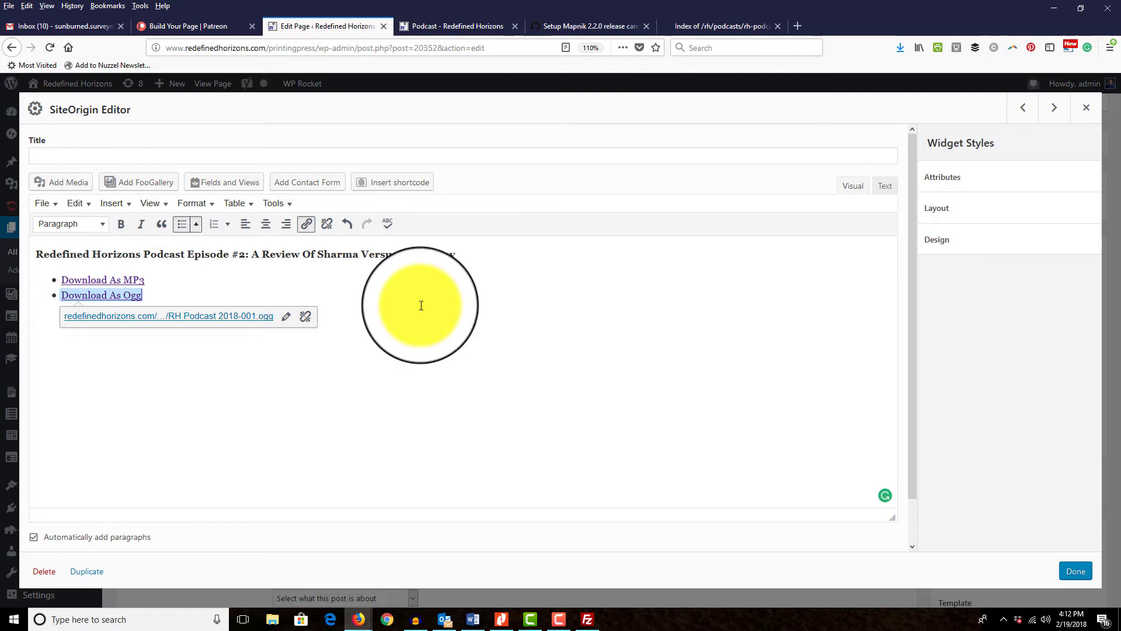
left_click(699, 24)
right_click(100, 217)
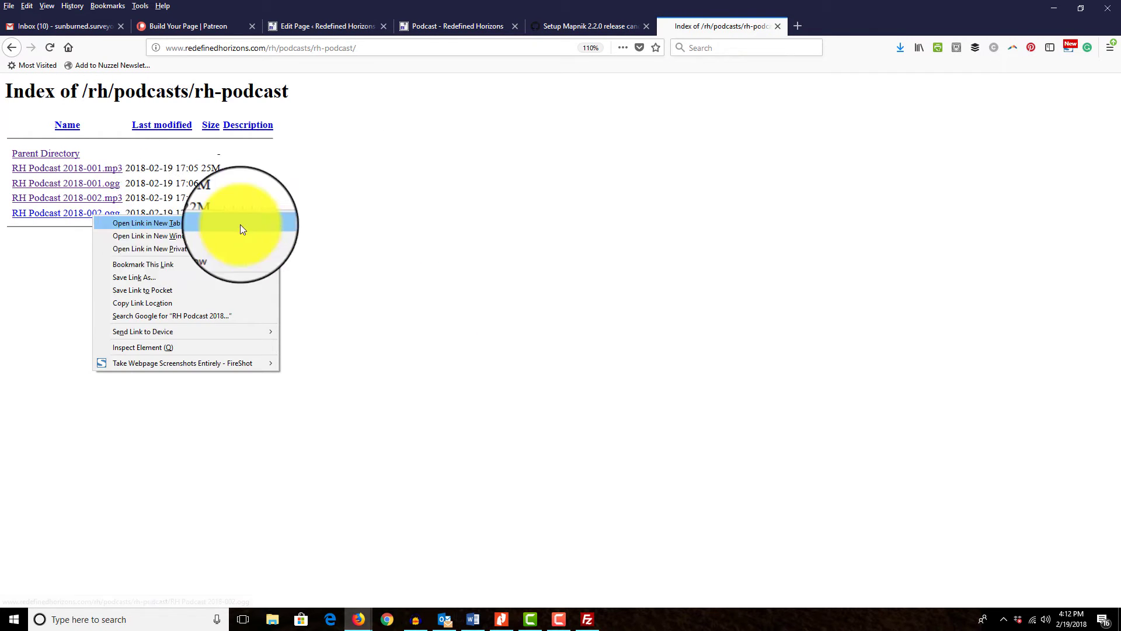
left_click(175, 223)
left_click(832, 27)
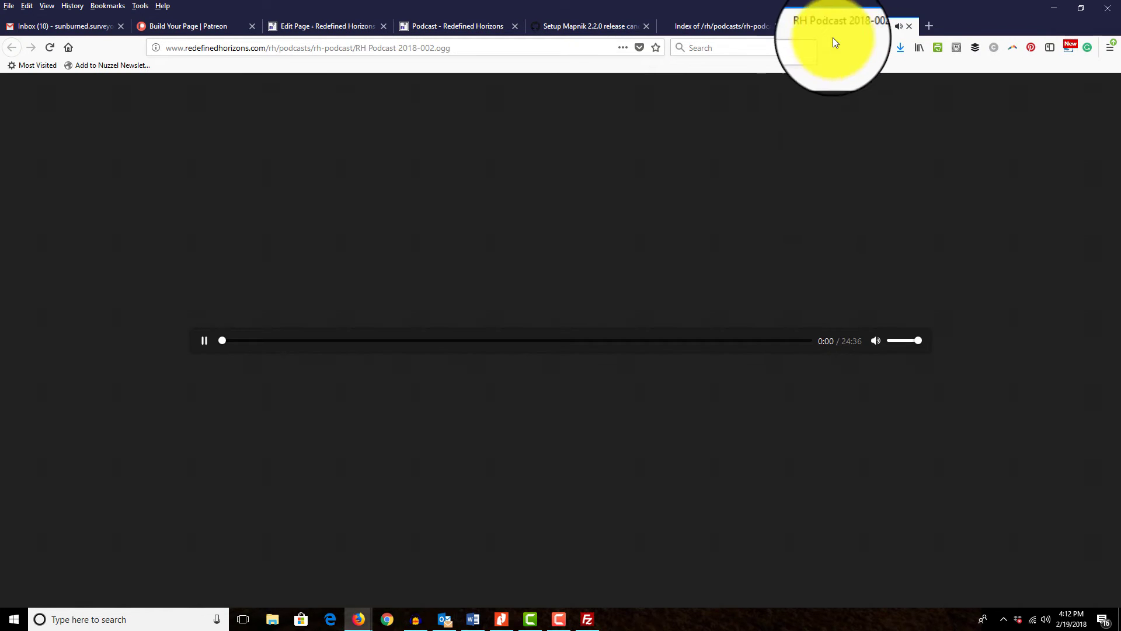
left_click(596, 49)
left_click(909, 26)
Step: Relink the Episode #2 "Download As Ogg" bullet to the copied RH Podcast 2018-002.ogg address and finish editing the widget
left_click(444, 25)
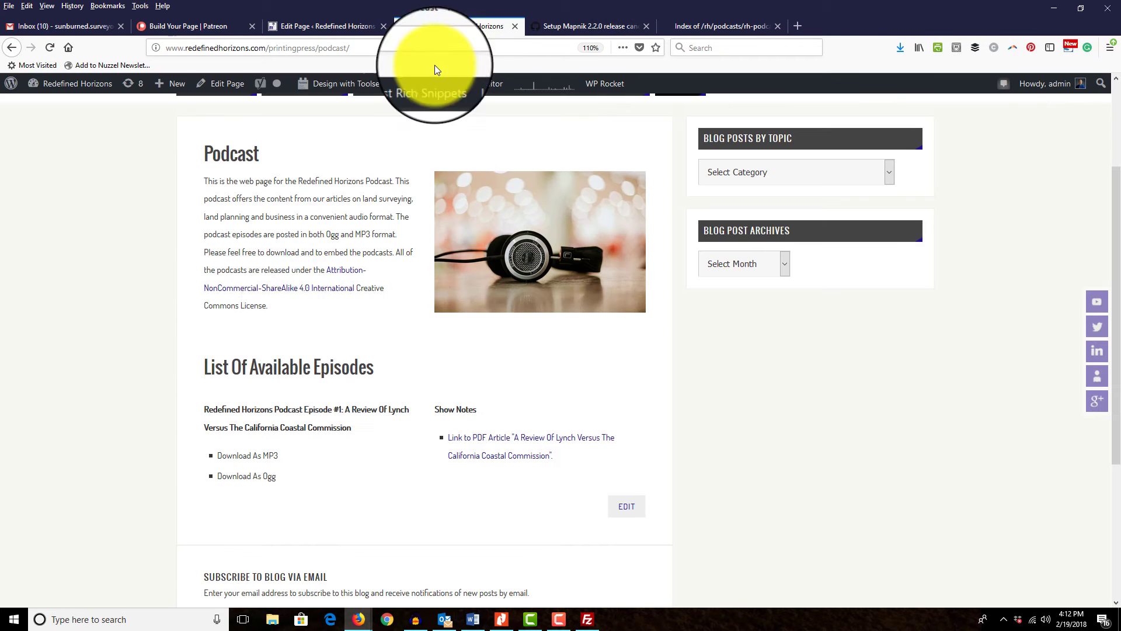
left_click(321, 26)
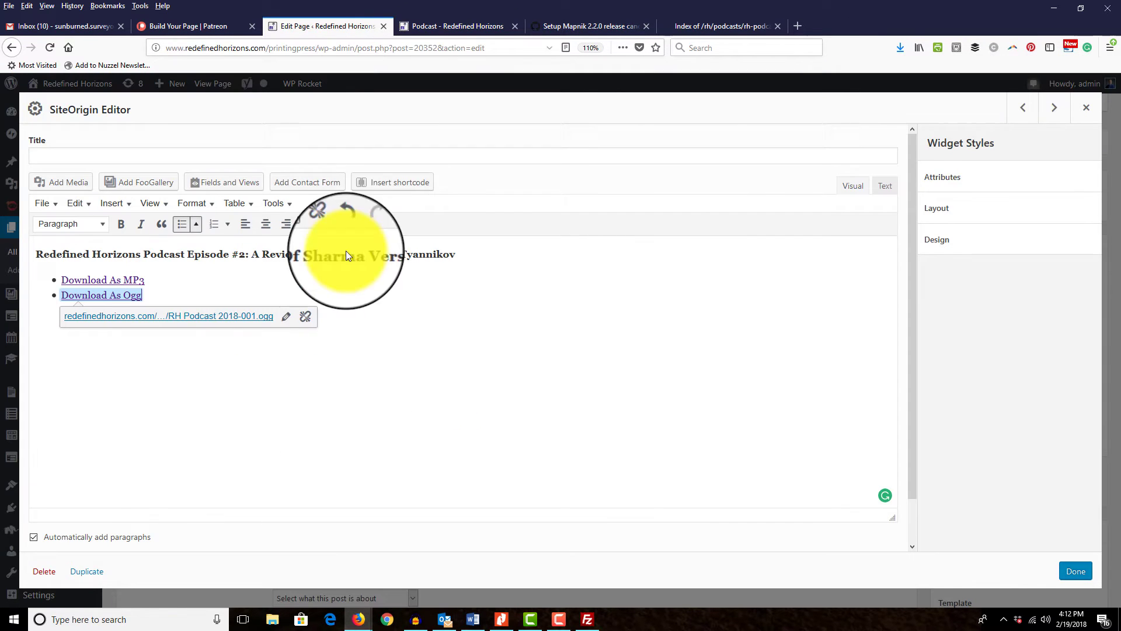
left_click(285, 320)
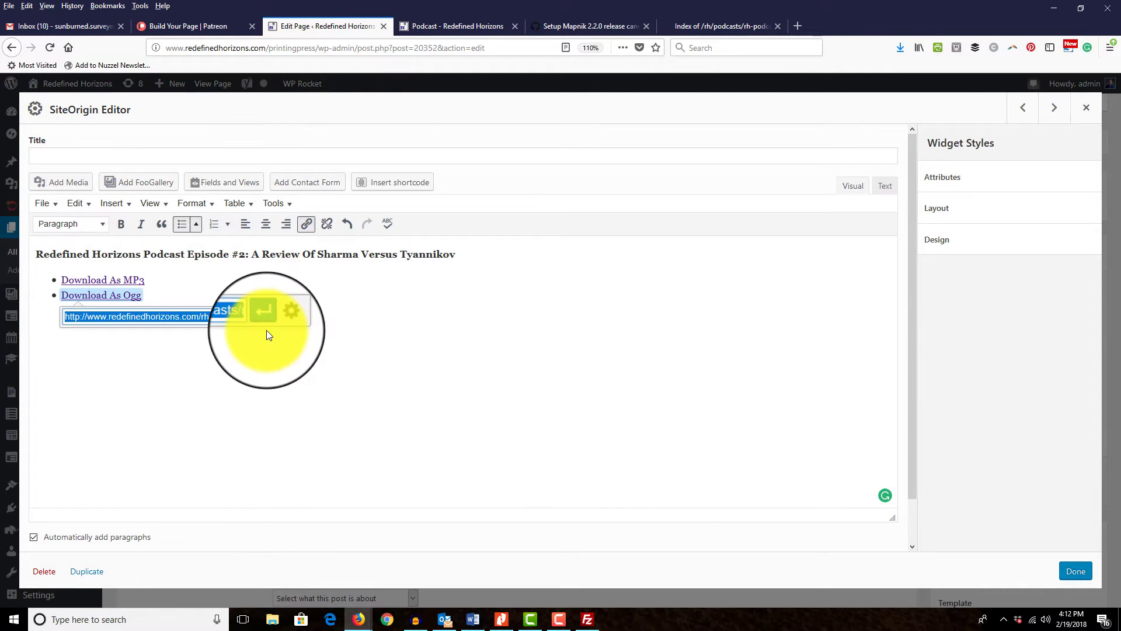
type("http://www.redefinedhorizons.com/rh/podcasts/rh-podcast/RH%20Podcast%202018-002.ogg")
left_click(266, 320)
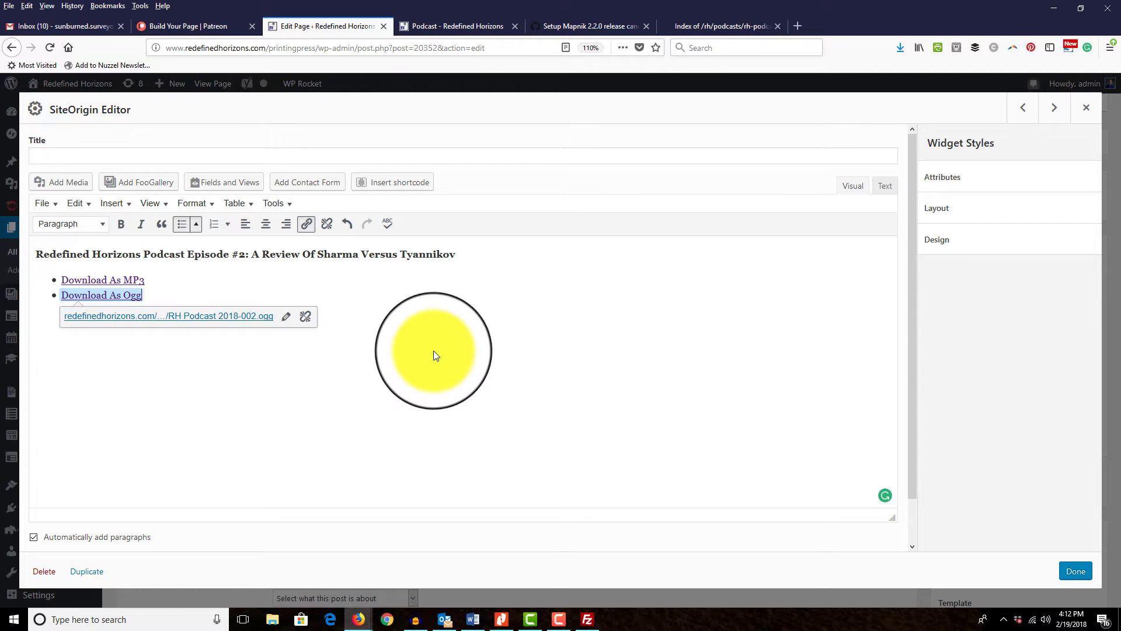
left_click(1076, 575)
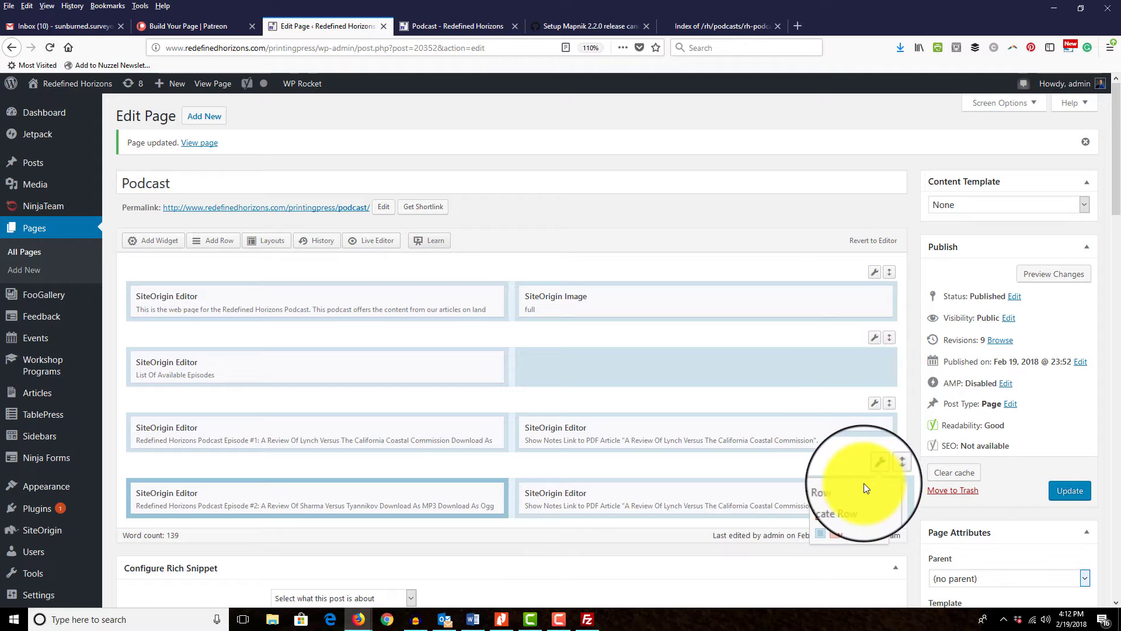
Step: In the Episode #2 row's show notes widget, change the link text to: Link to PDF Article "A Review Of Sharma Versus Tyannikov"
mouse_move(870, 467)
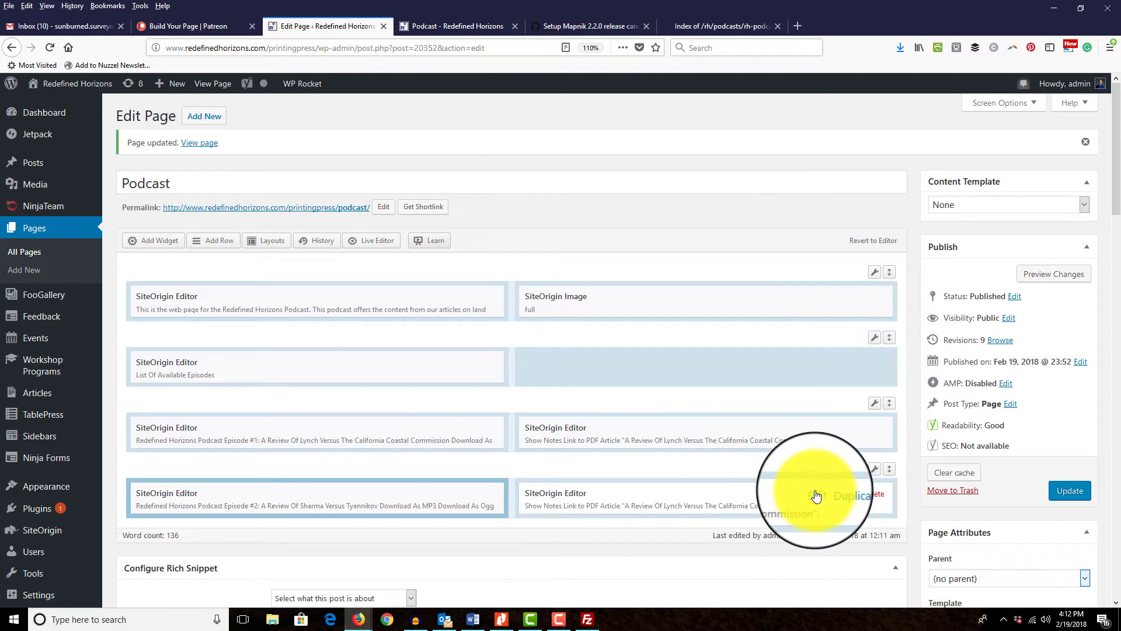
left_click(814, 493)
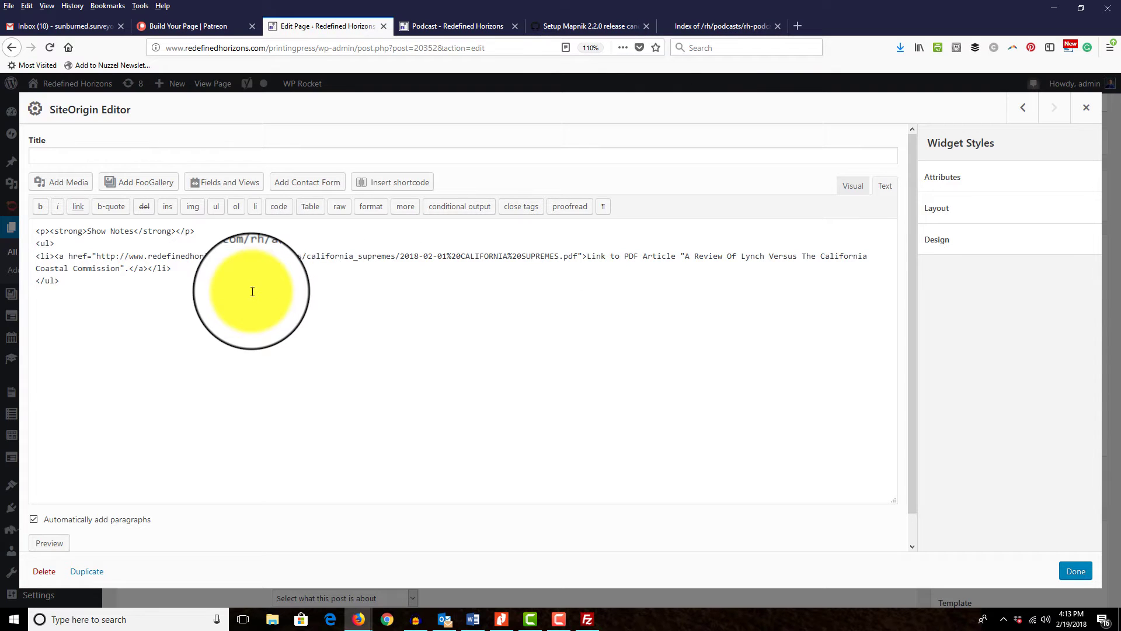
left_click(853, 186)
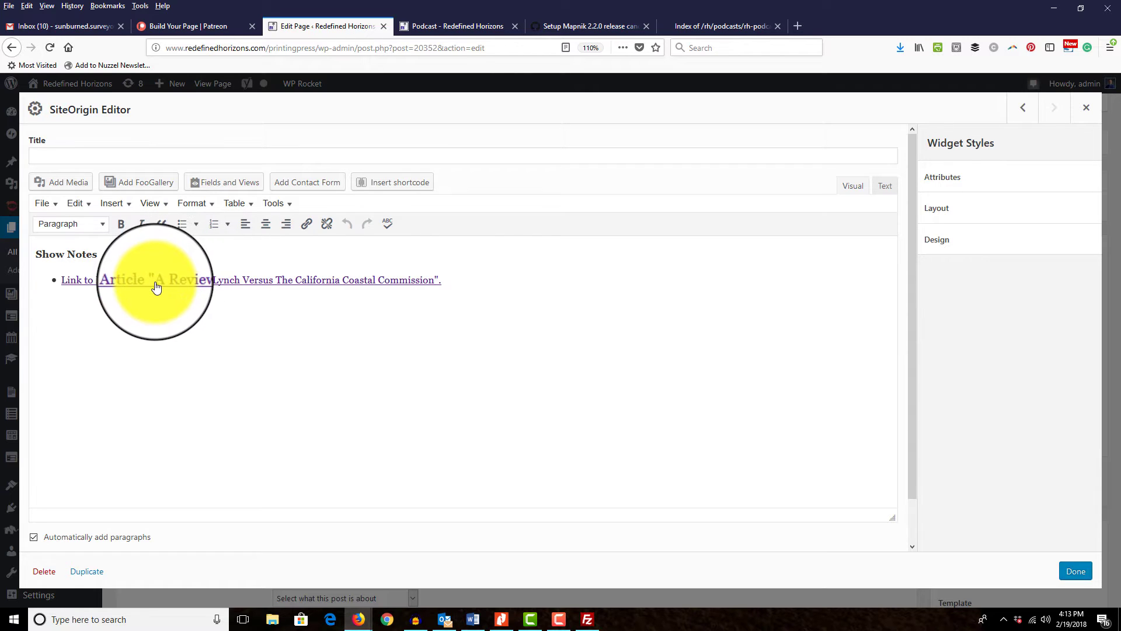
triple_click(504, 277)
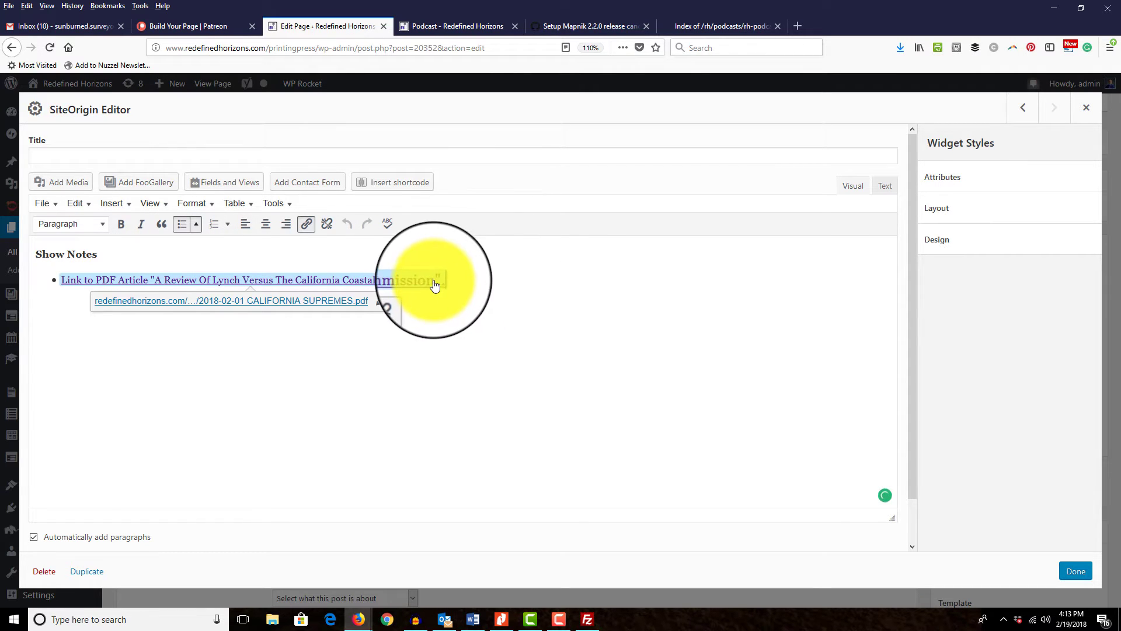
key("Right")
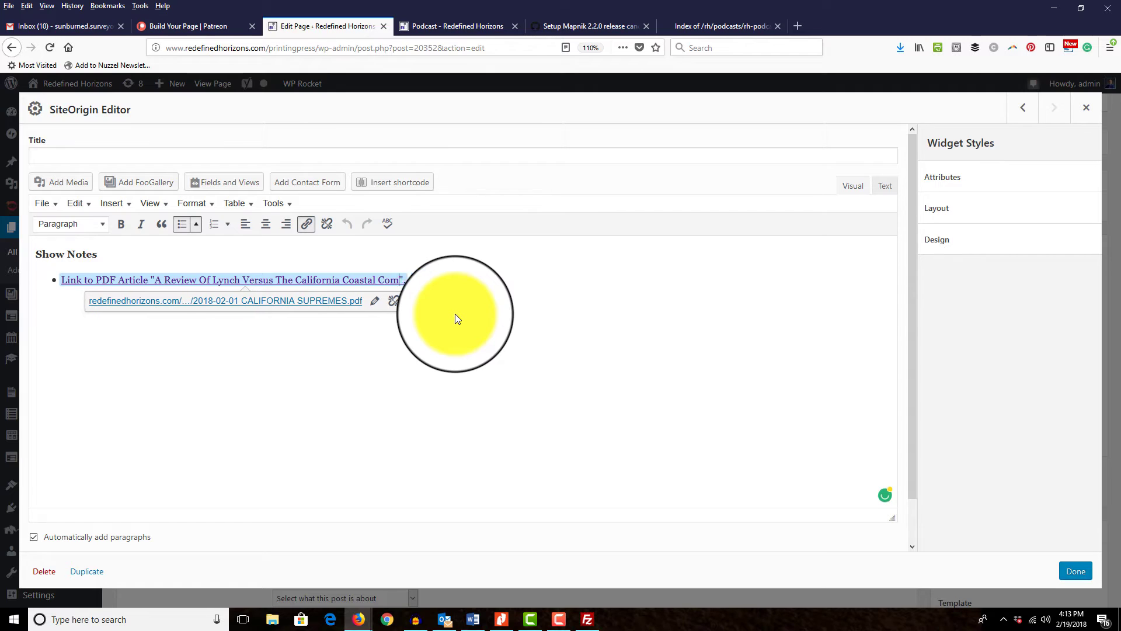
key("BackSpace")
key("BackSpace")
key("BackSpace")
key("BackSpace")
key("BackSpace")
key("BackSpace")
key("BackSpace")
key("BackSpace")
key("BackSpace")
key("BackSpace")
key("BackSpace")
key("BackSpace")
key("BackSpace")
key("BackSpace")
key("BackSpace")
key("BackSpace")
key("BackSpace")
key("BackSpace")
key("BackSpace")
key("BackSpace")
key("BackSpace")
key("BackSpace")
key("BackSpace")
key("BackSpace")
key("BackSpace")
key("BackSpace")
key("BackSpace")
key("BackSpace")
key("BackSpace")
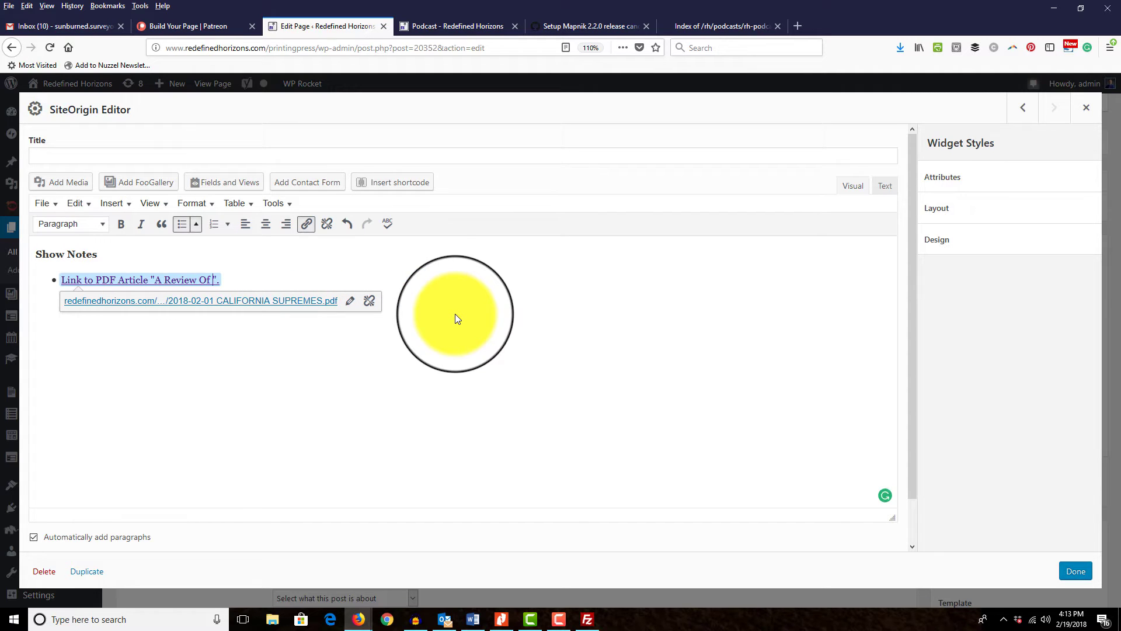
type("Sharma Versus Tyannikov")
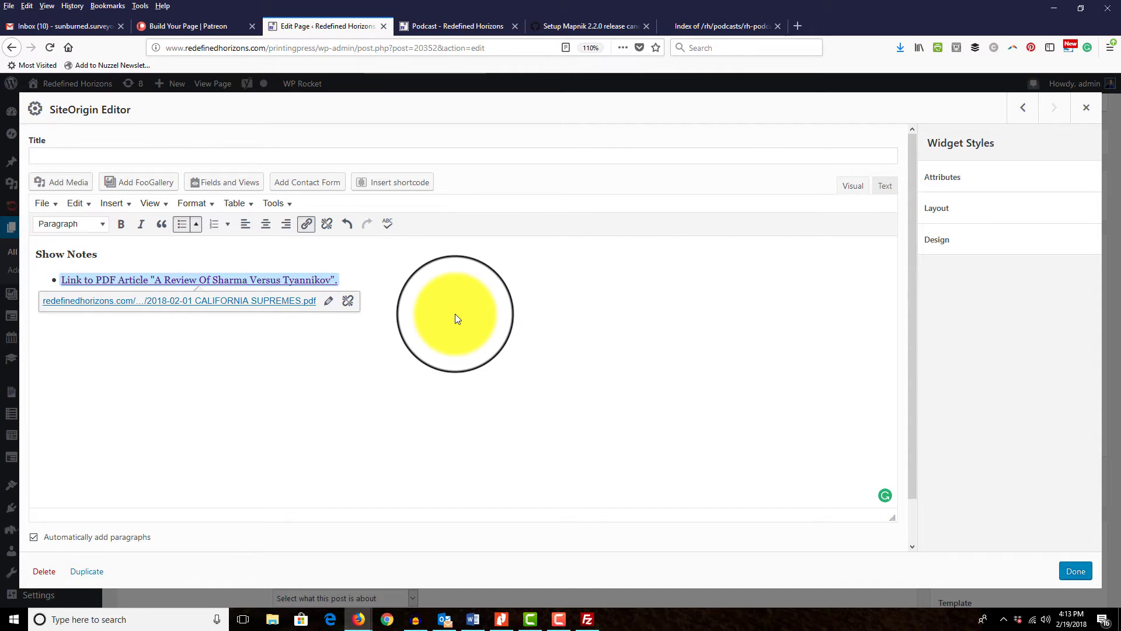
Step: Copy the address of the September 2017 Cornerstone Magazine PDF from the site's Corner Stone boundary surveying magazine page
left_click(452, 31)
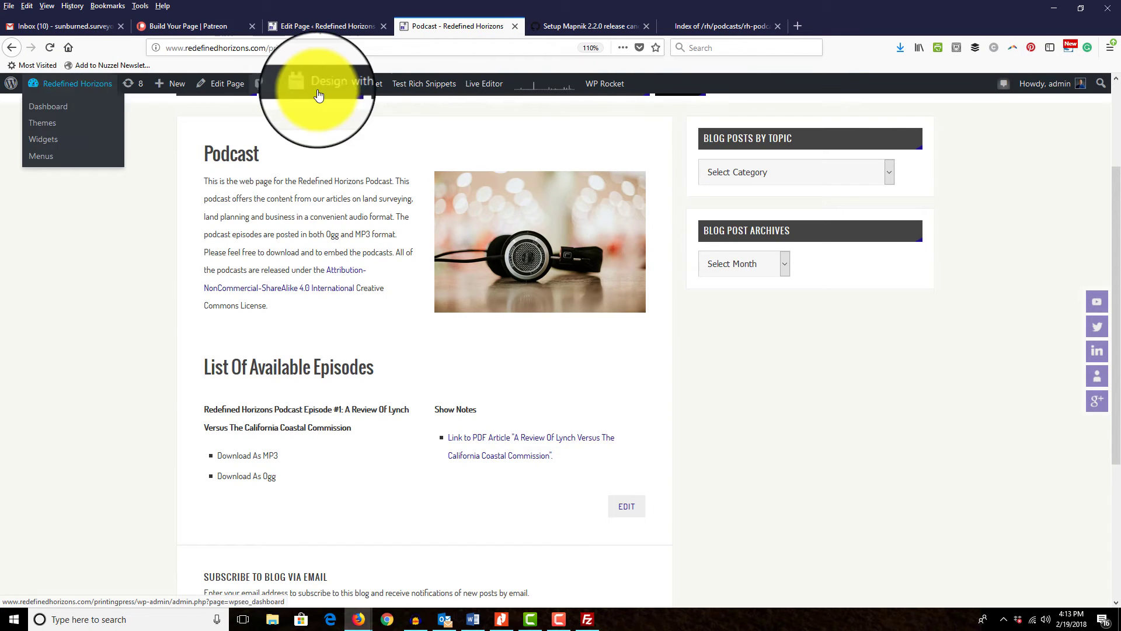
scroll(419, 166, "up", 4)
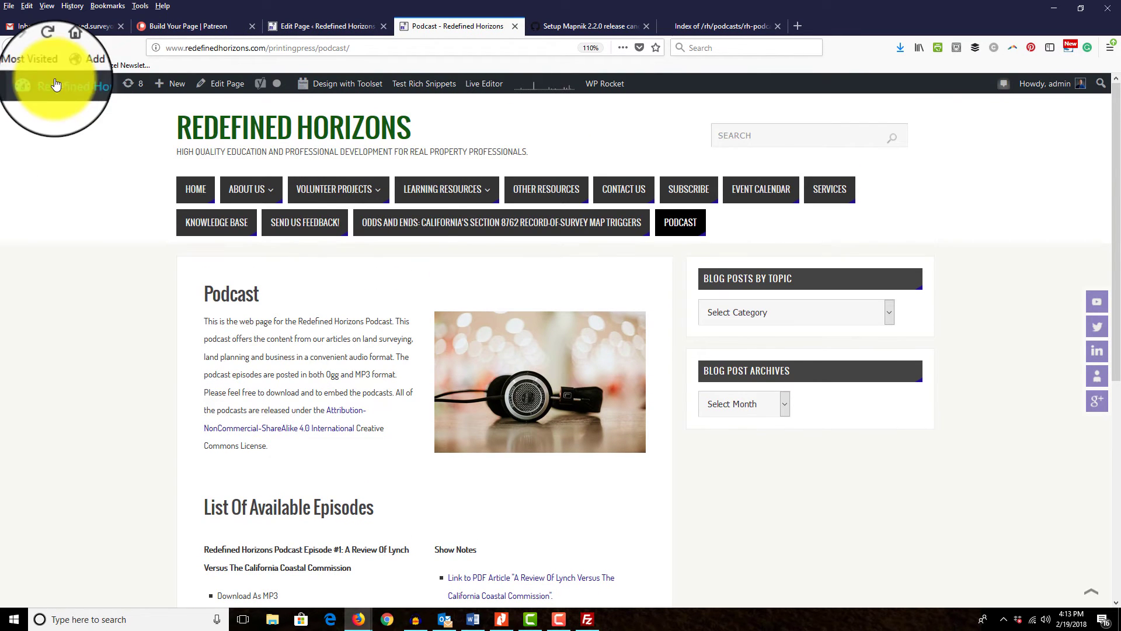
mouse_move(59, 85)
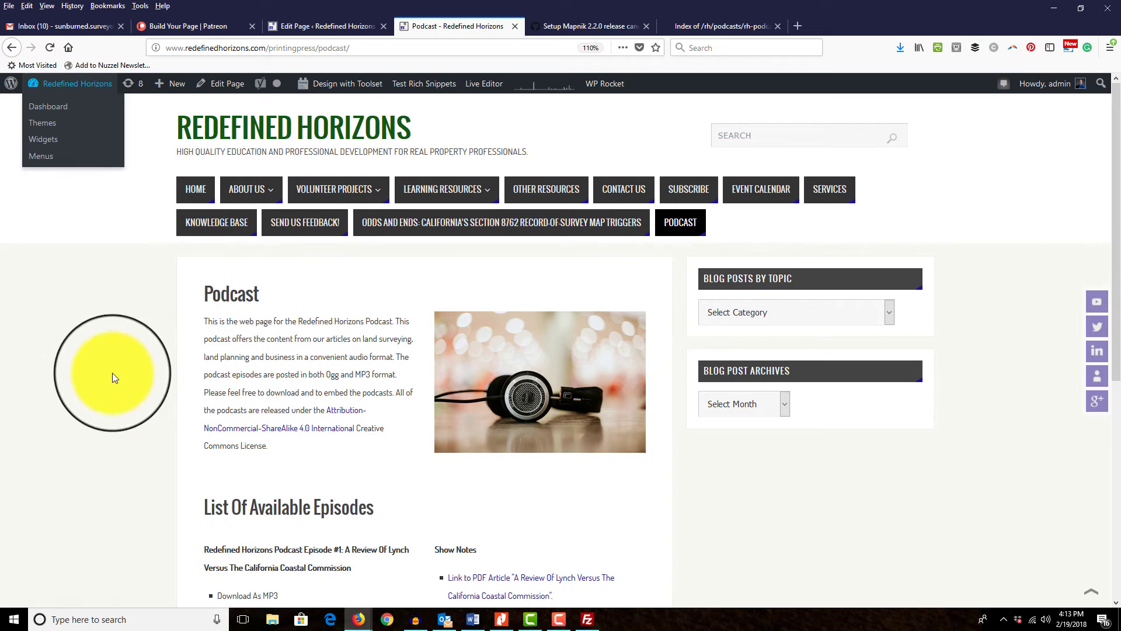
mouse_move(446, 190)
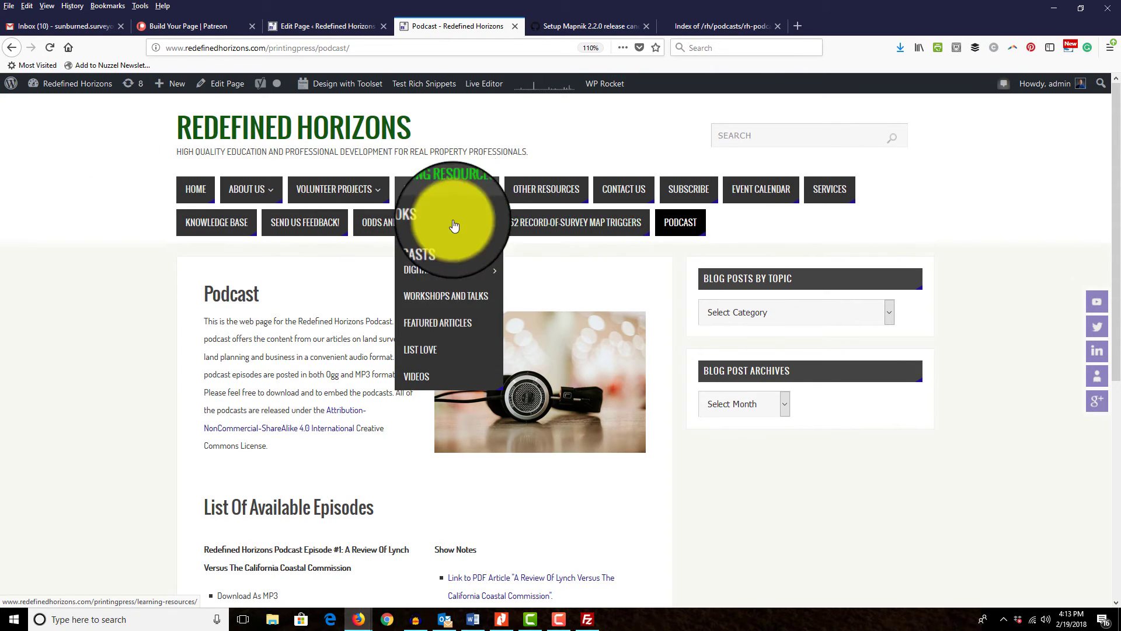
mouse_move(444, 270)
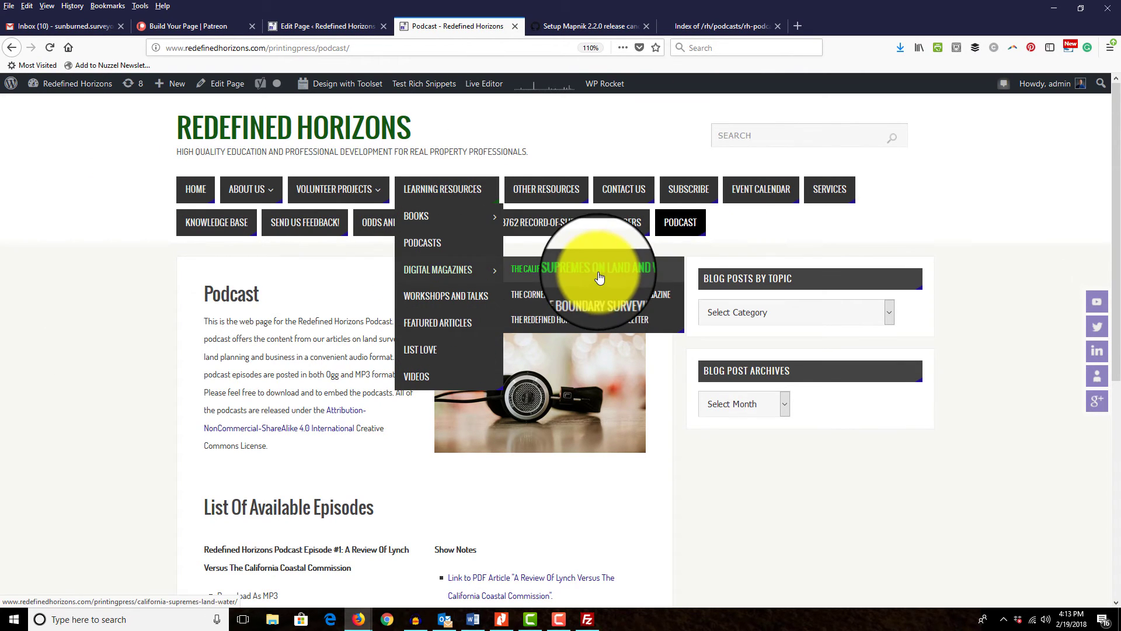
right_click(618, 295)
left_click(622, 306)
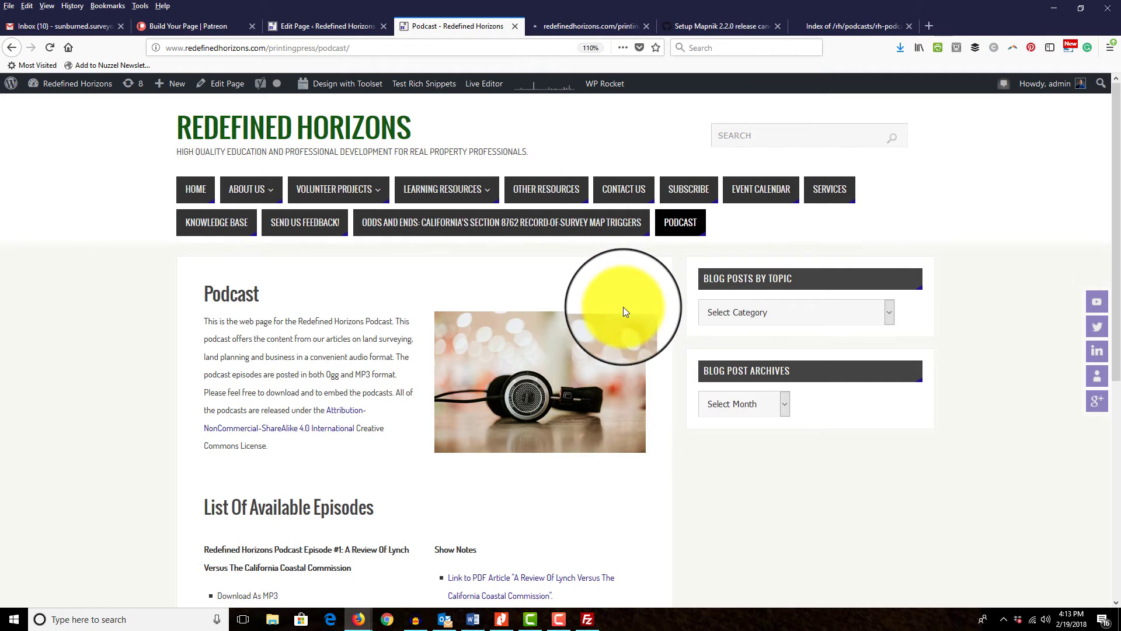
left_click(543, 23)
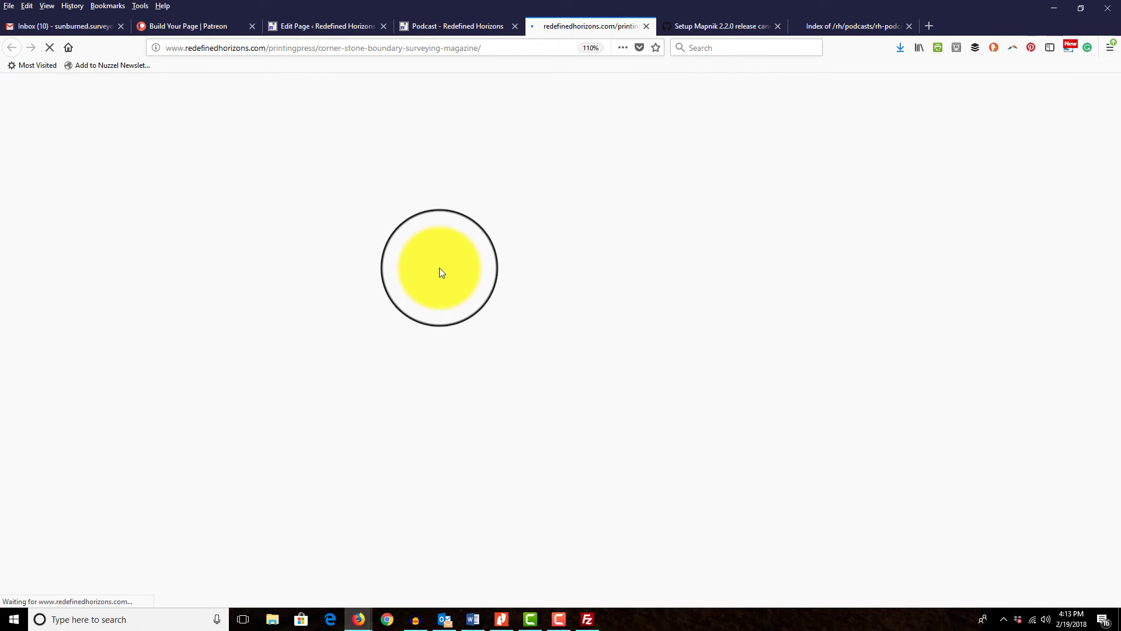
scroll(446, 275, "down", 9)
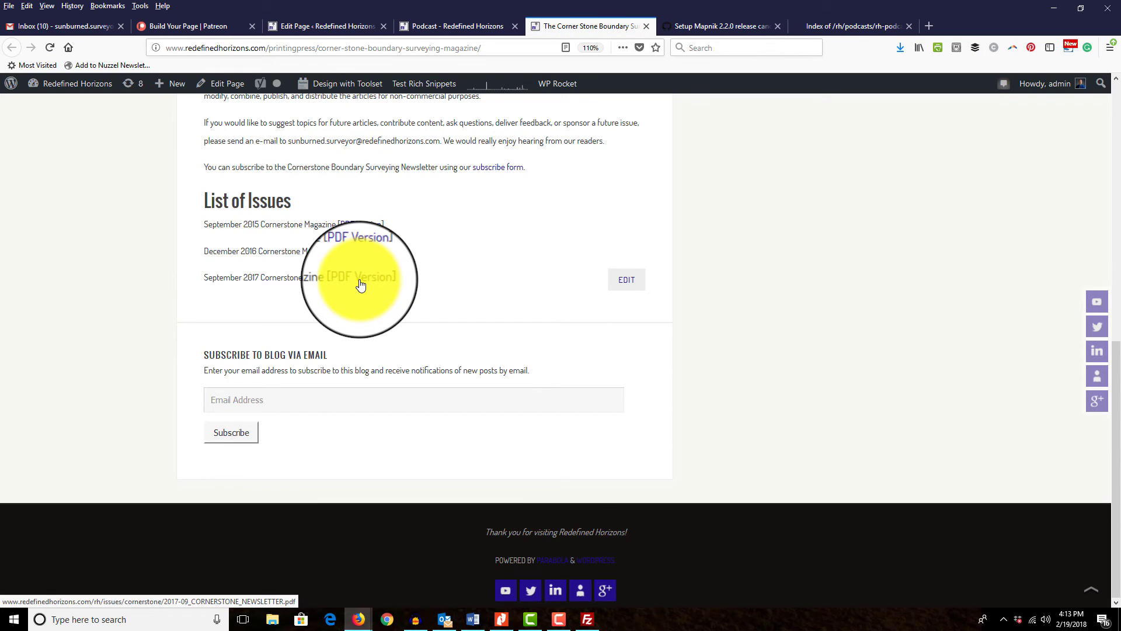
left_click(360, 285)
left_click(544, 46)
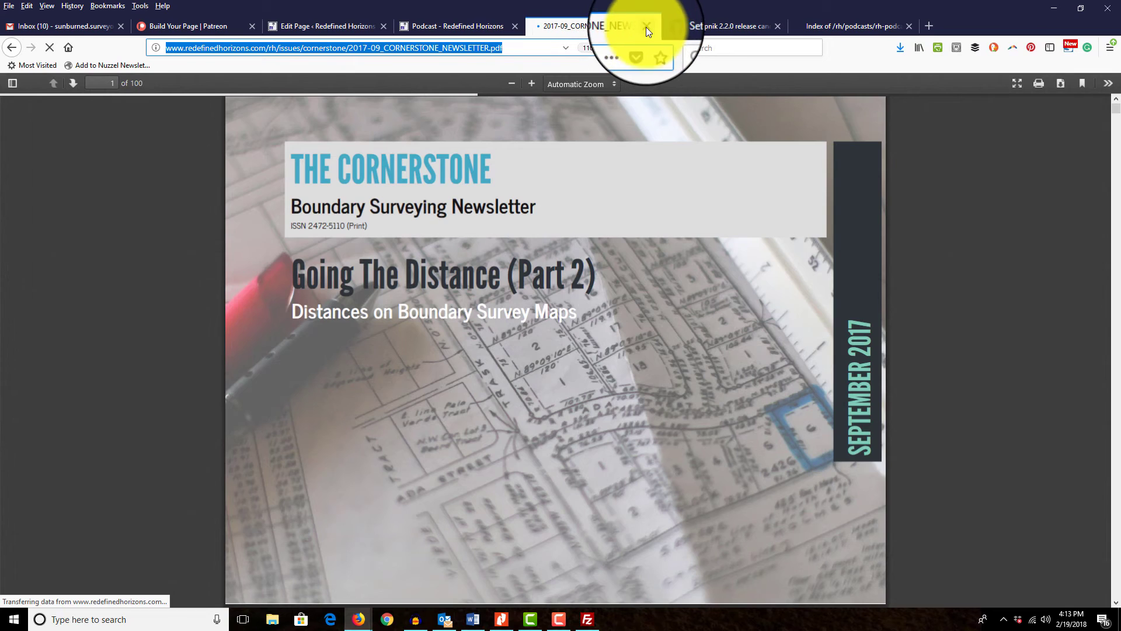
left_click(647, 26)
Step: Relink the Sharma Versus Tyannikov show notes bullet to the copied 2017-09_CORNERSTONE_NEWSLETTER.pdf address and finish editing the widget
left_click(338, 26)
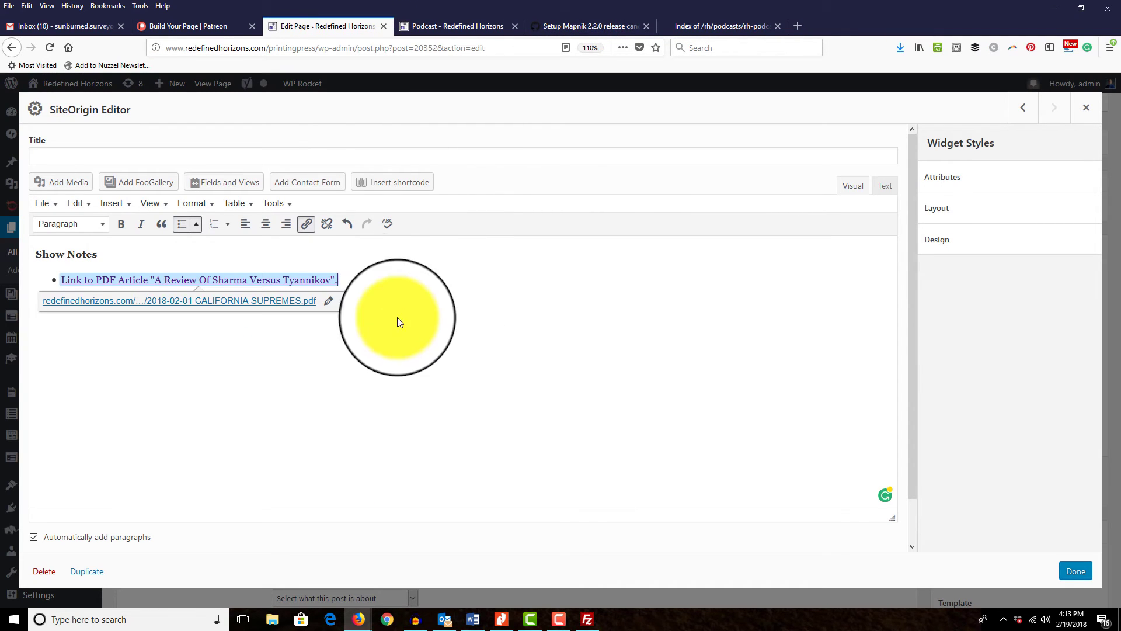
left_click(328, 301)
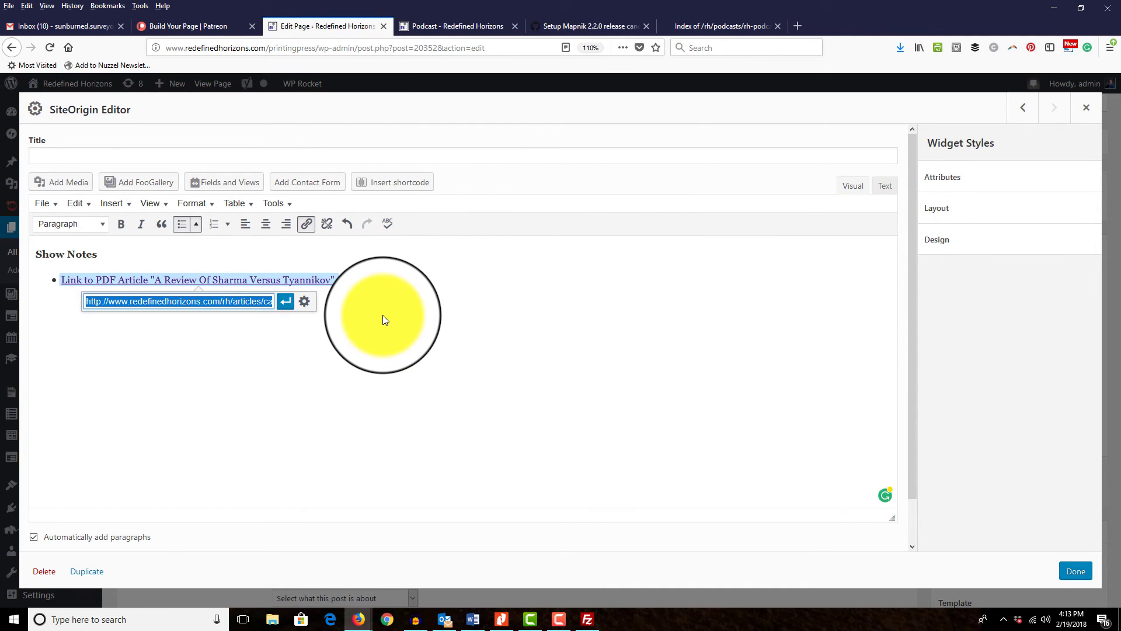
key("ctrl+v")
left_click(286, 301)
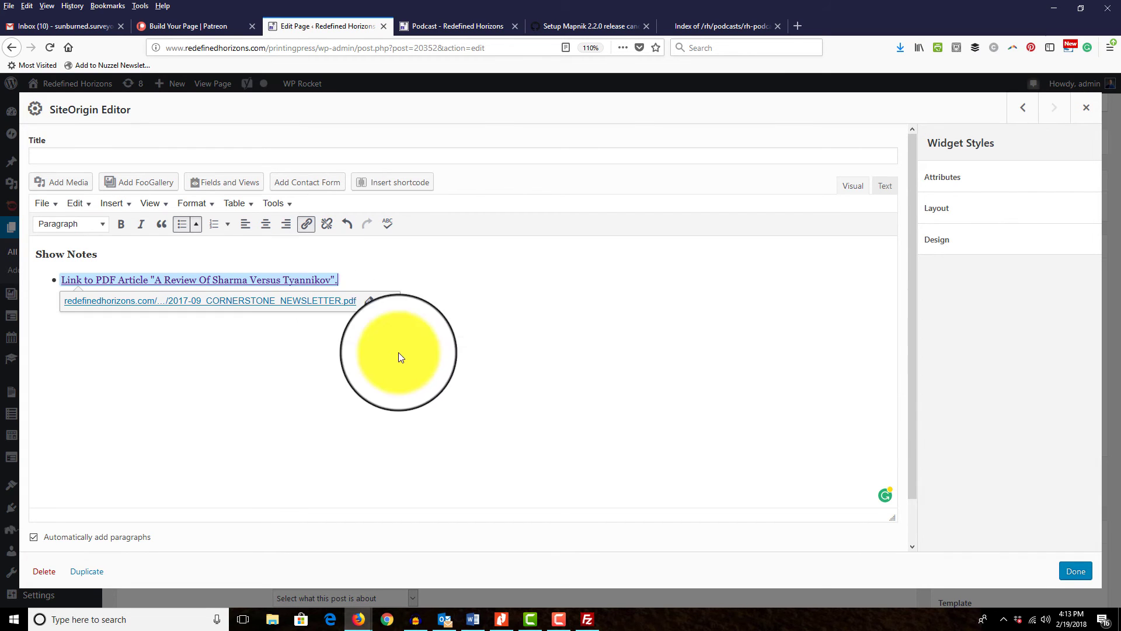
left_click(1074, 572)
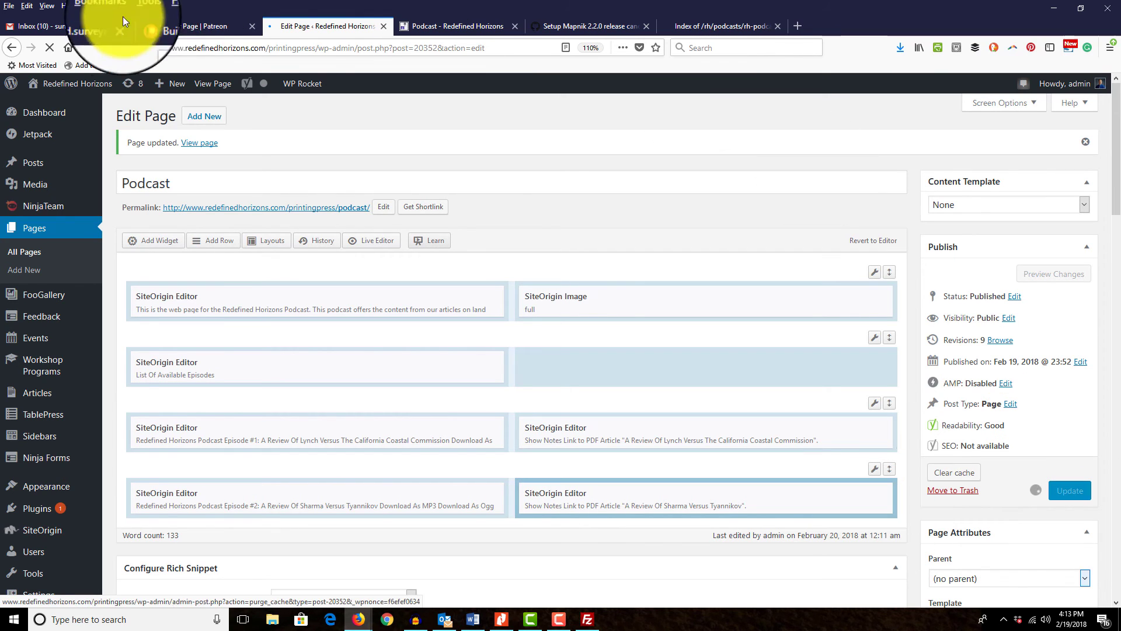
Step: Review the Episode #1 and Episode #2 download and show notes columns on the live Podcast page
left_click(457, 26)
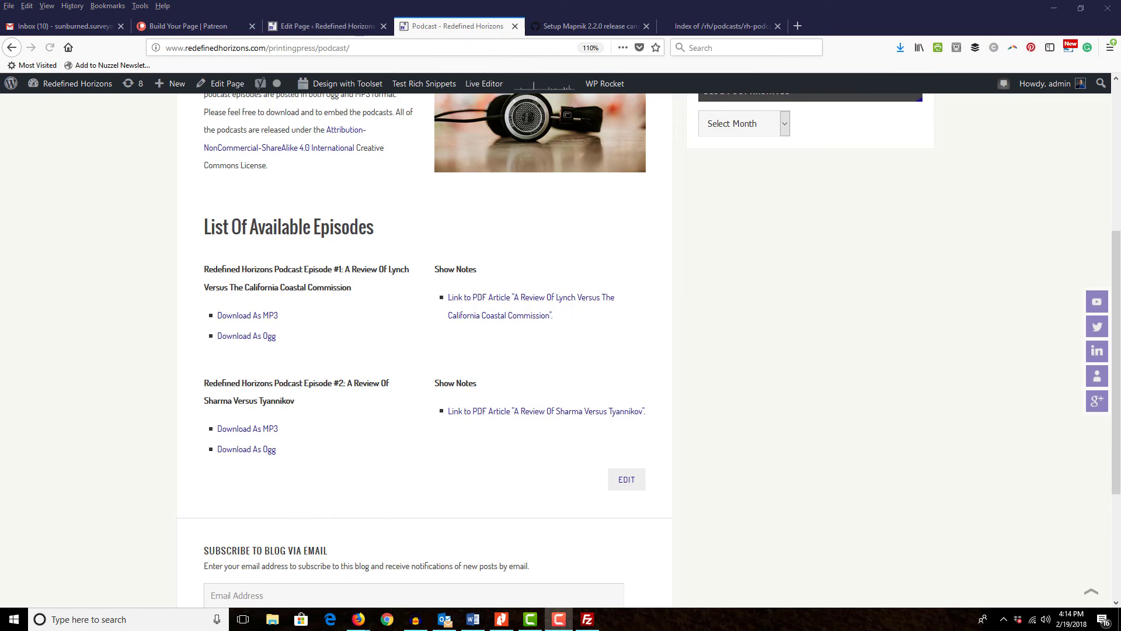
scroll(907, 498, "up", 5)
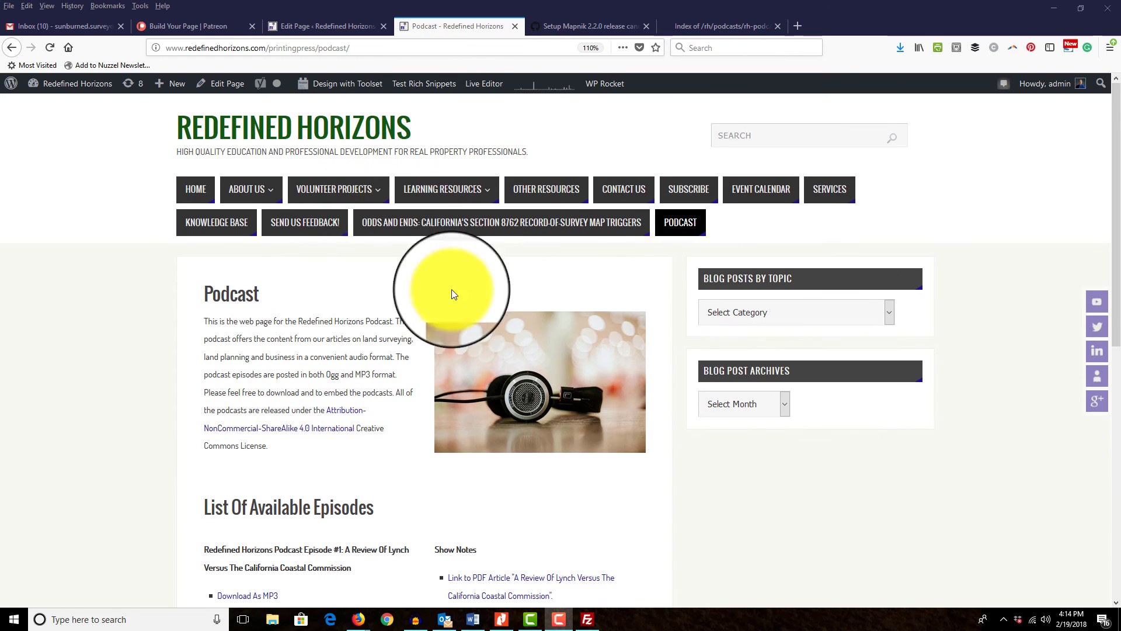
scroll(451, 289, "down", 5)
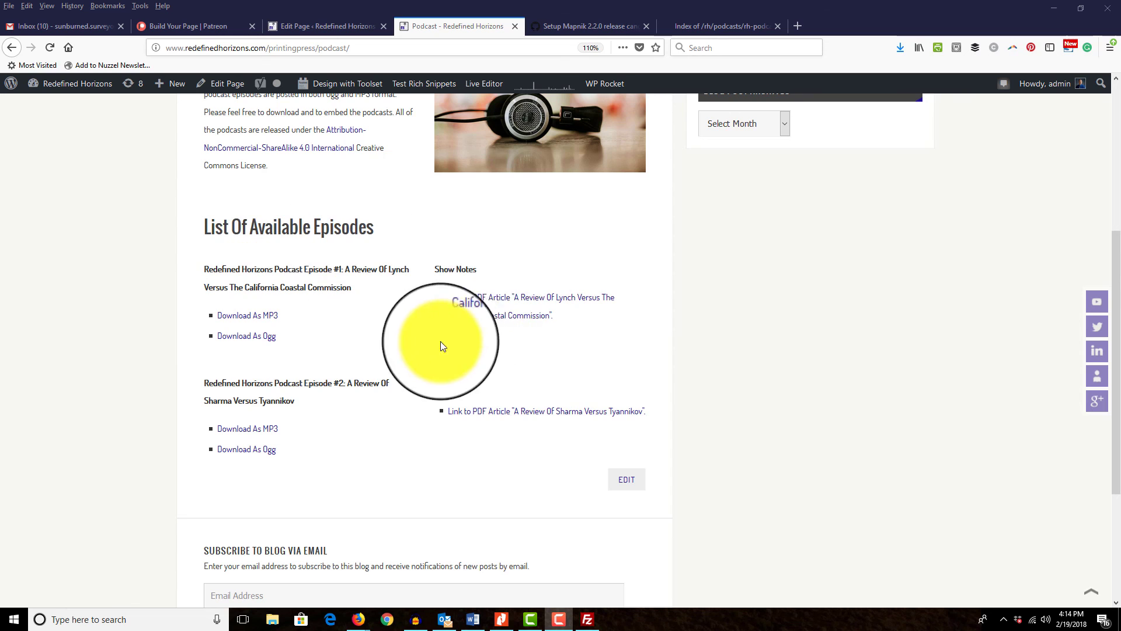
scroll(506, 252, "up", 3)
scroll(479, 437, "down", 2)
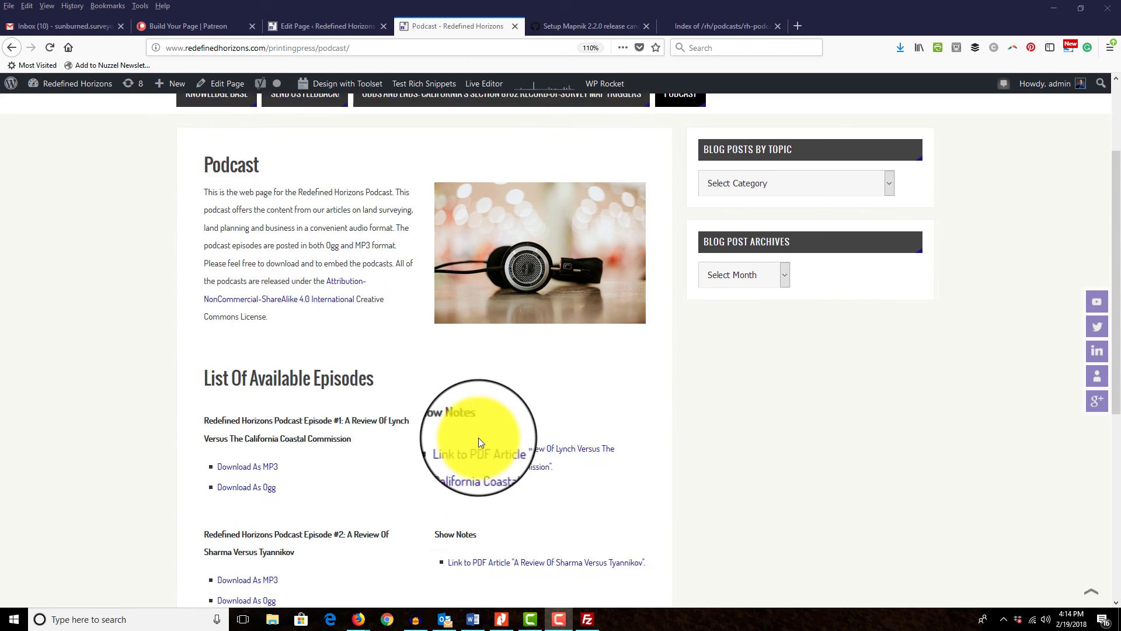